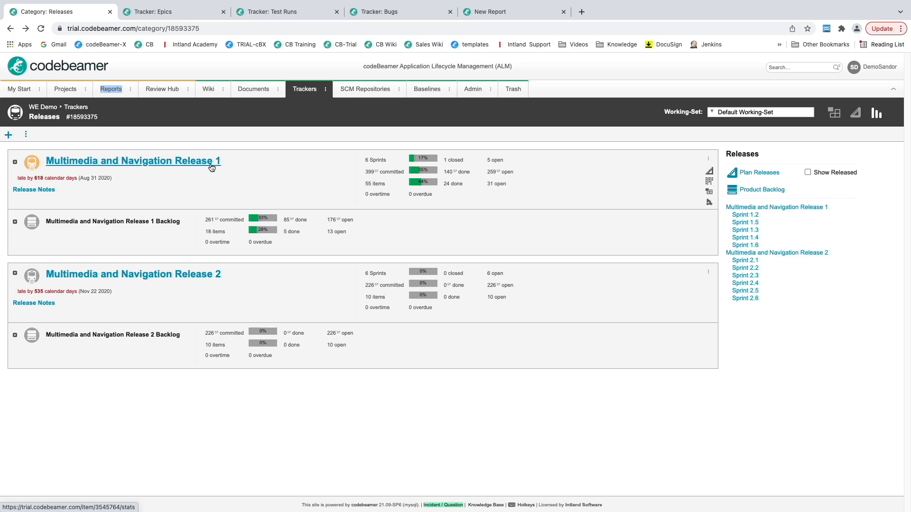
Review the Epics, Test Runs and Bugs trackers of the WE Demo project and their release assignments.
click(178, 14)
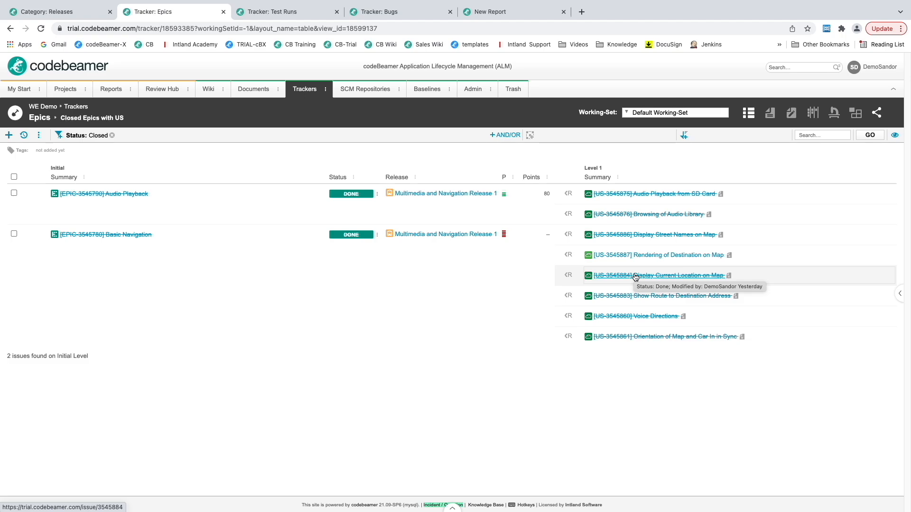
click(287, 13)
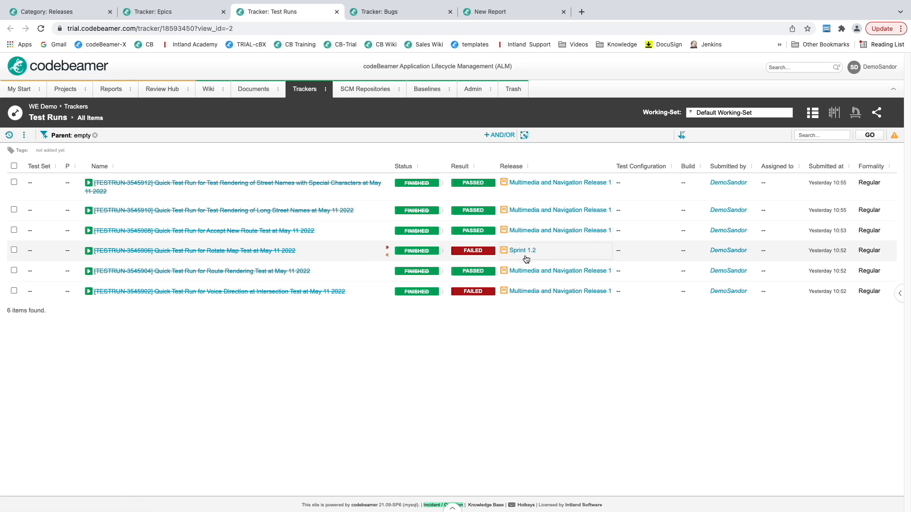
click(396, 11)
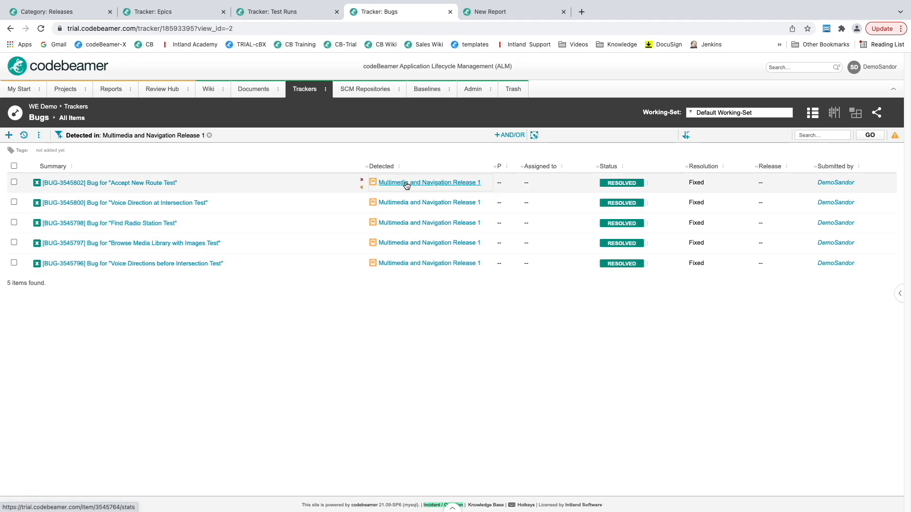
mouse_move(407, 186)
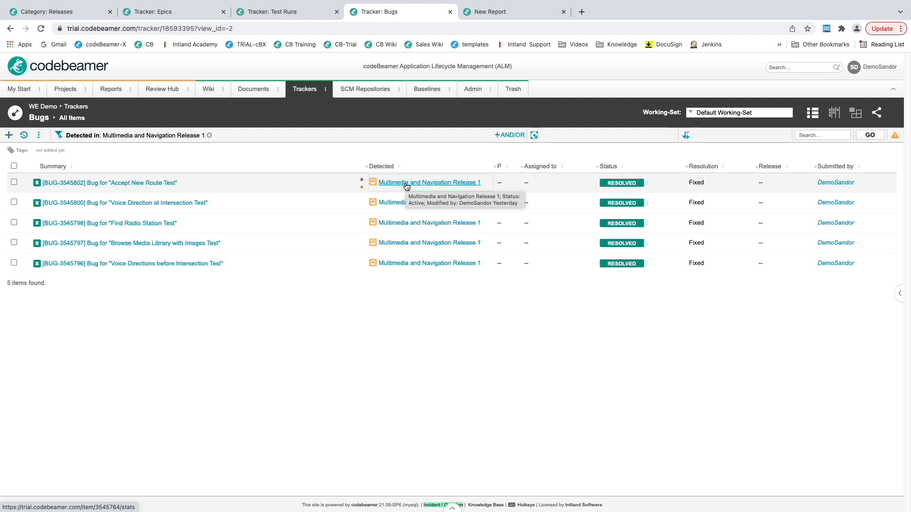
Switch to the blank Word document and insert a page break to start a second page.
key(ctrl+Right)
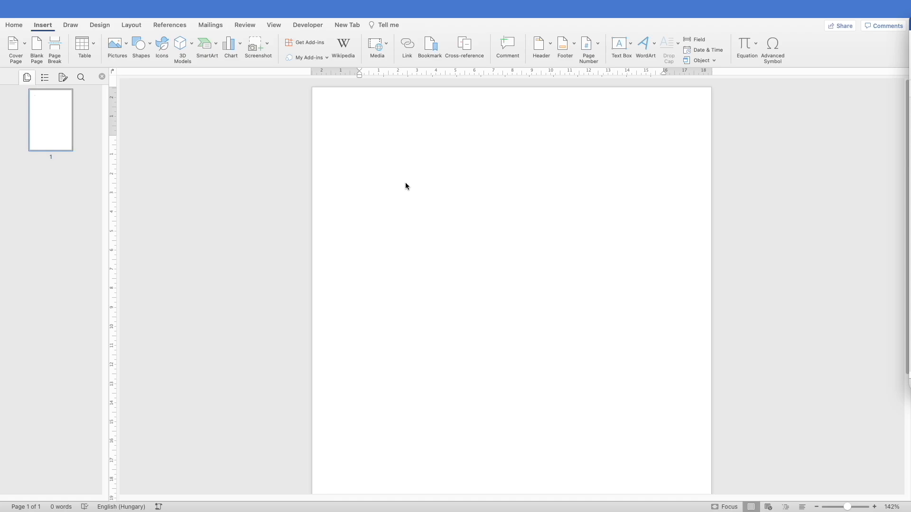
click(473, 153)
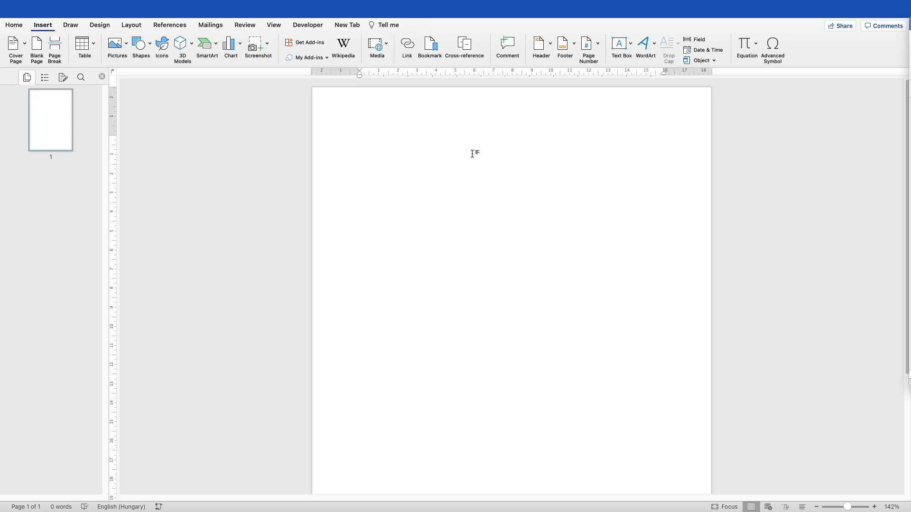
click(56, 45)
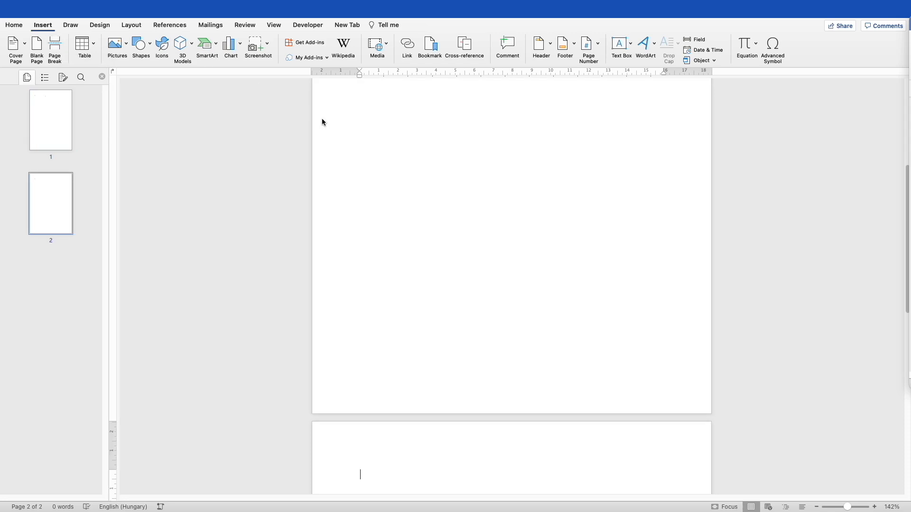
scroll(436, 263, down, 5)
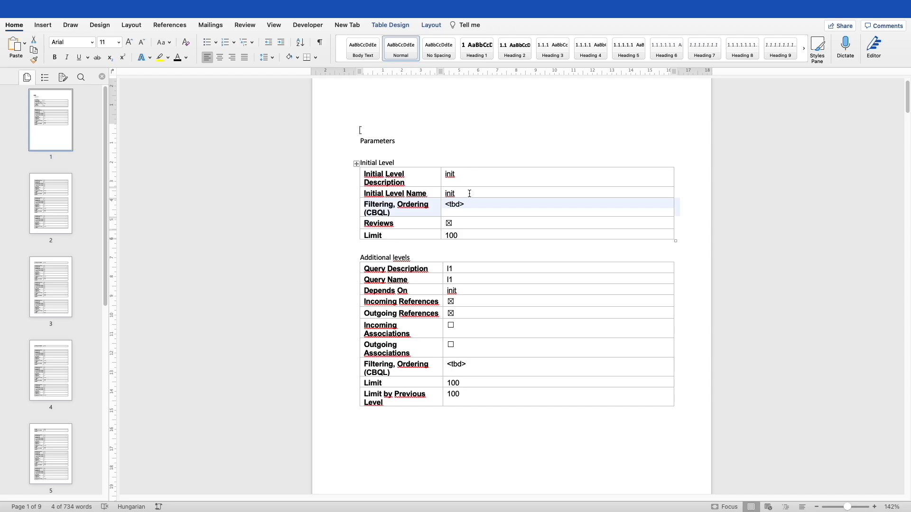
Examine the template's Initial Level and Additional levels sections and the description, name and CBQL fields of the initial query.
triple_click(397, 162)
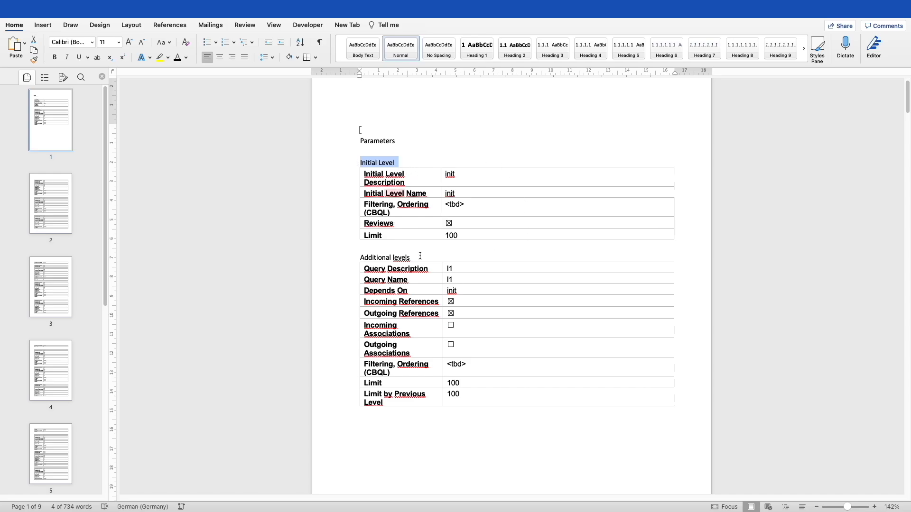
drag(414, 258, 373, 258)
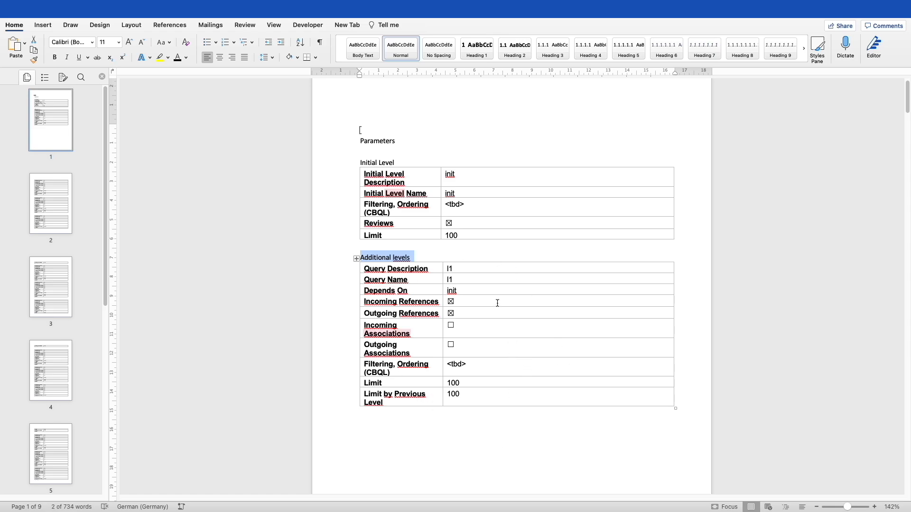
click(452, 175)
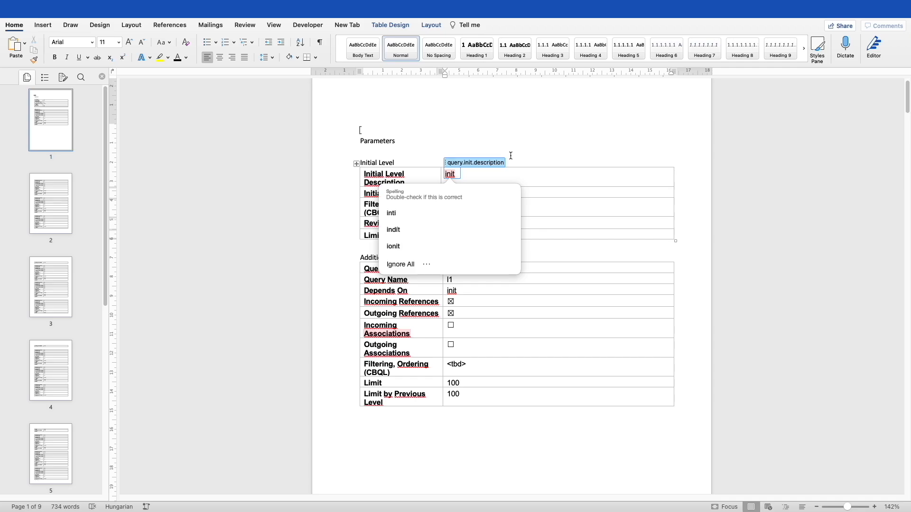
click(558, 139)
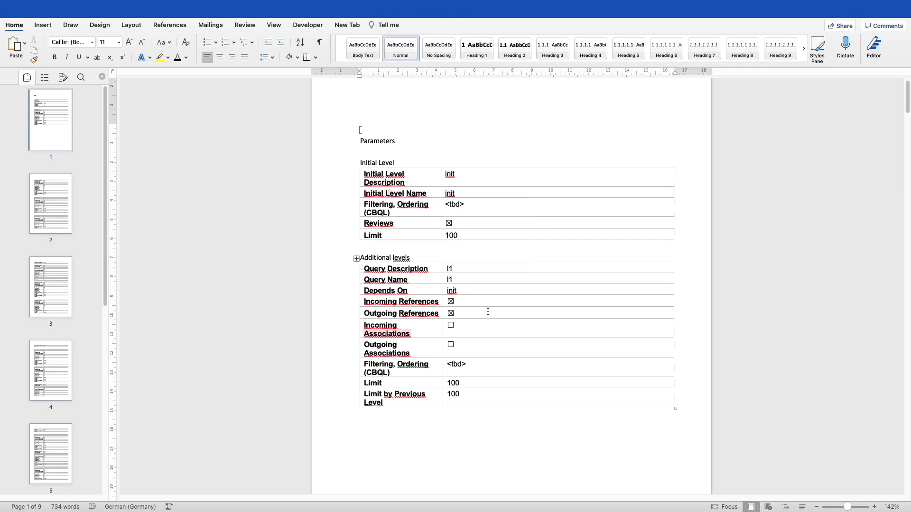
click(454, 174)
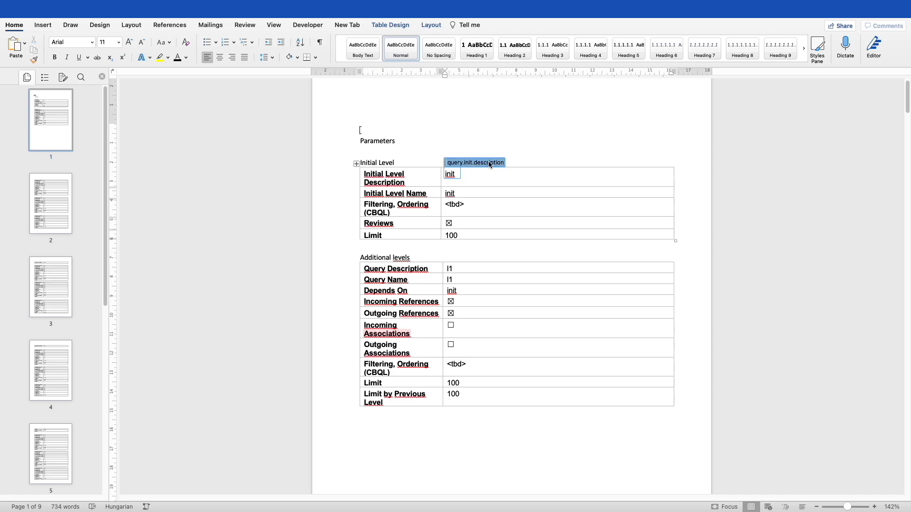
click(452, 193)
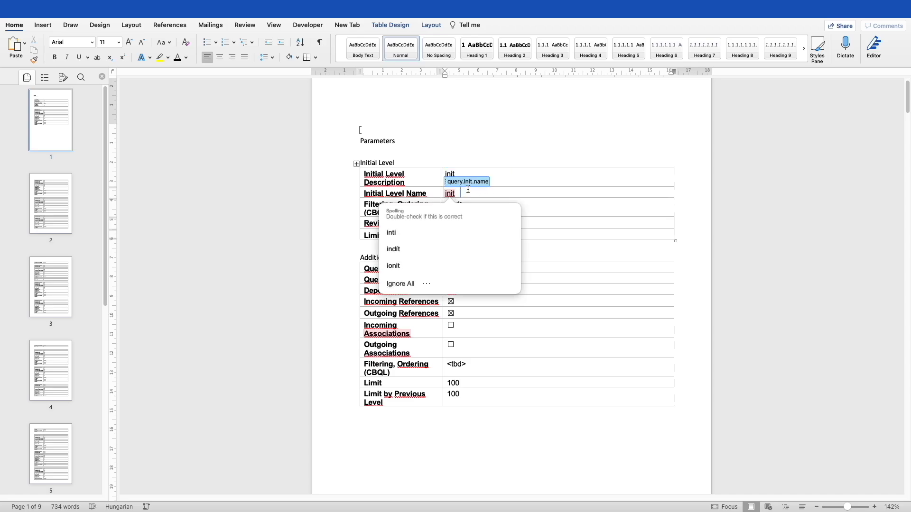
click(469, 196)
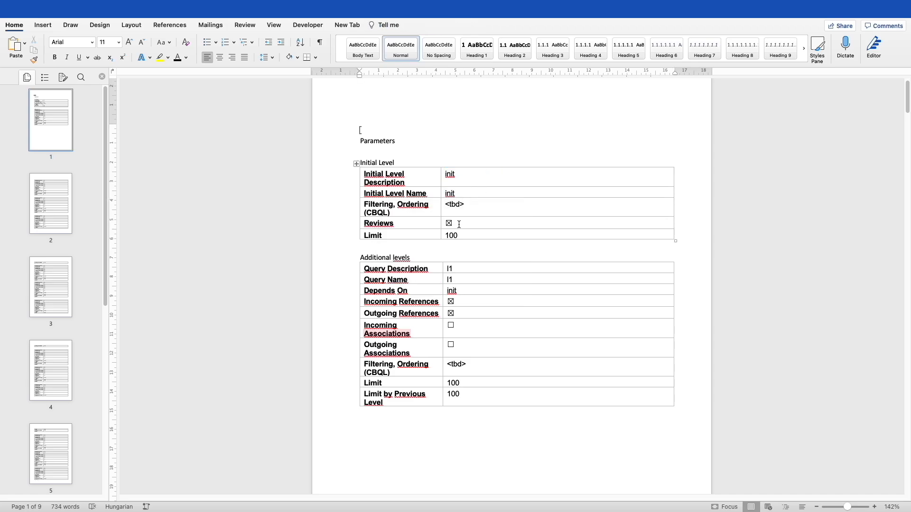
click(455, 204)
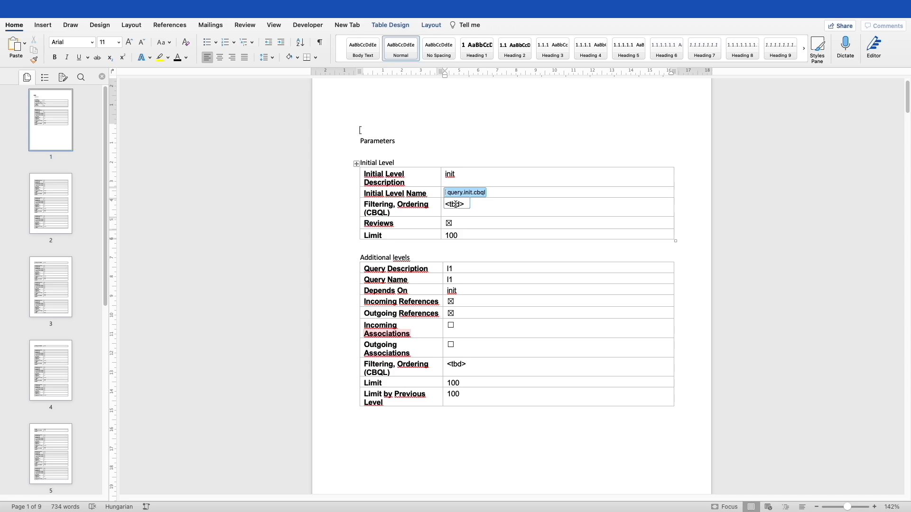
Copy the template's Parameters section, up to and including the l5 query table, onto page 2 of the new document.
drag(361, 142, 414, 447)
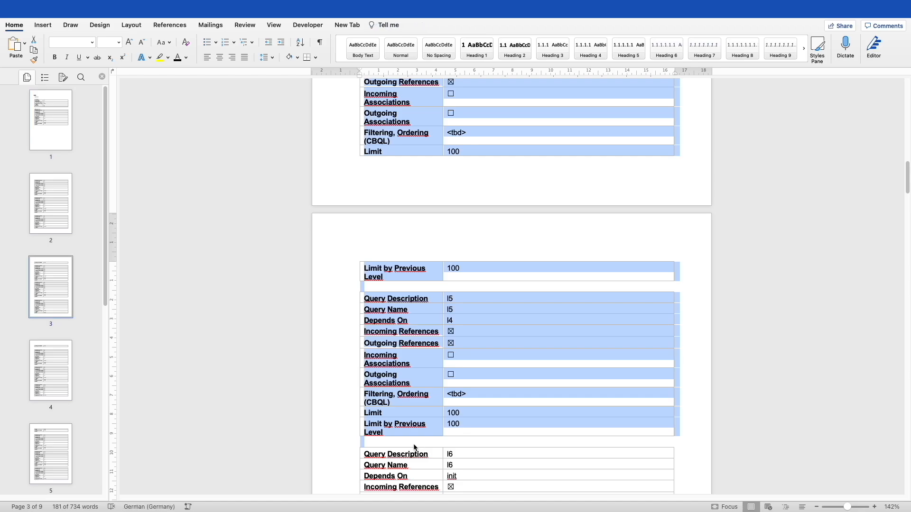
key(ctrl+Left)
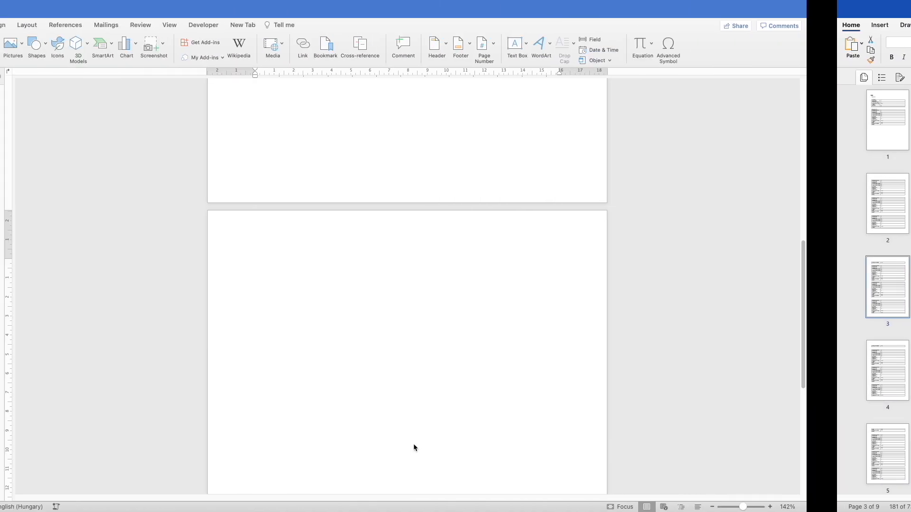
click(453, 306)
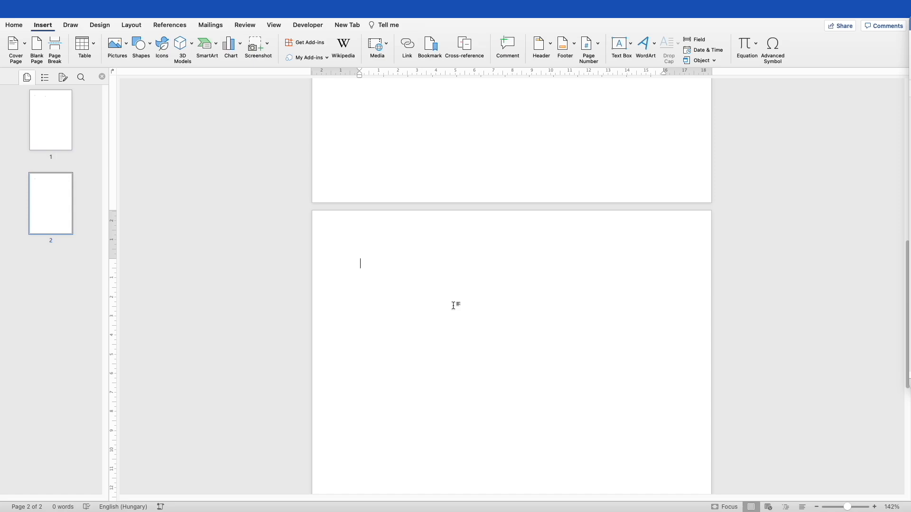
key(cmd+v)
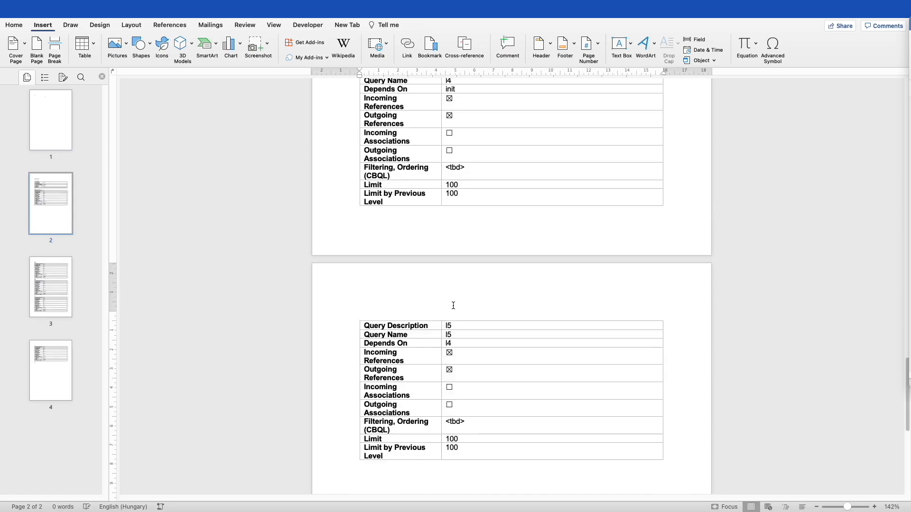
Set the Initial Level Description in the copied parameters to "Selected Release".
scroll(447, 305, up, 15)
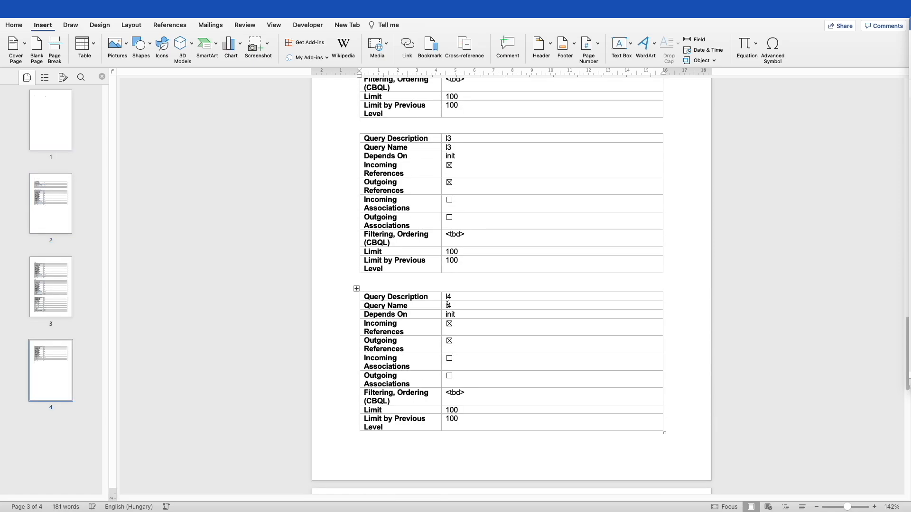
scroll(447, 305, up, 12)
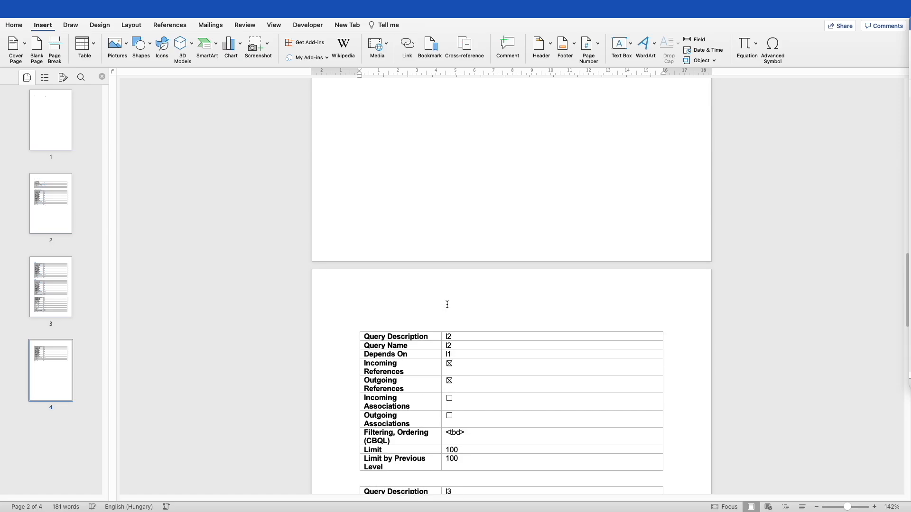
scroll(447, 304, up, 5)
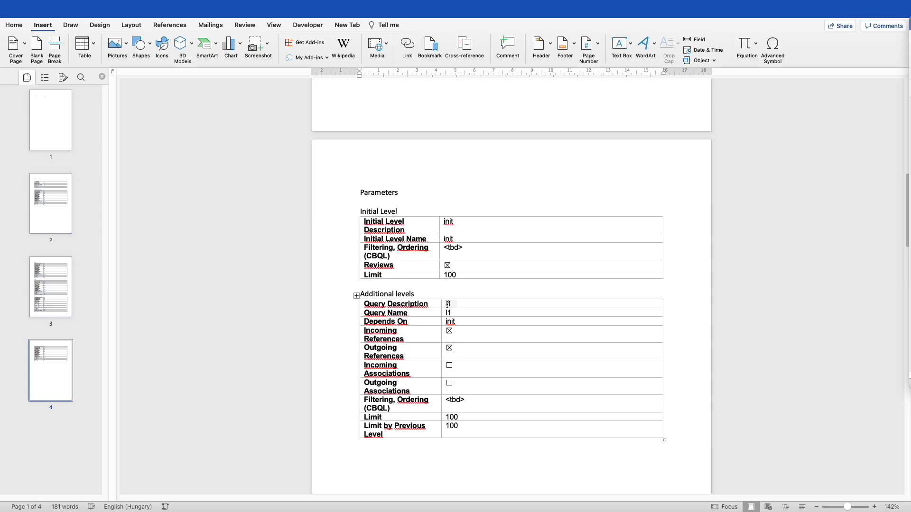
click(451, 222)
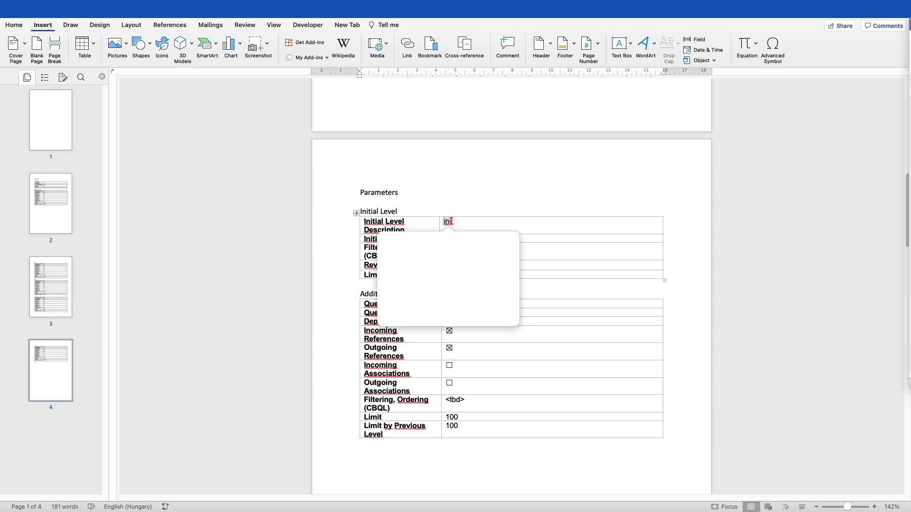
click(451, 221)
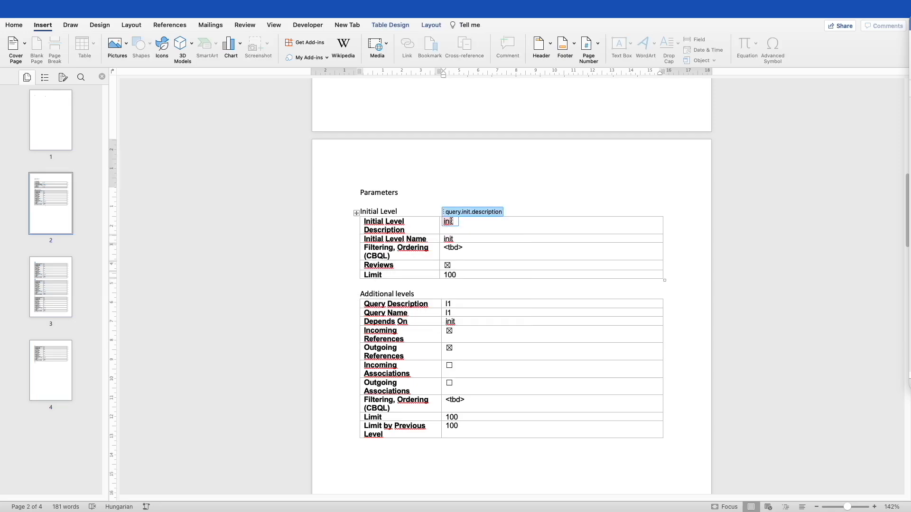
key(BackSpace)
key(BackSpace)
key(BackSpace)
key(BackSpace)
text(Selected)
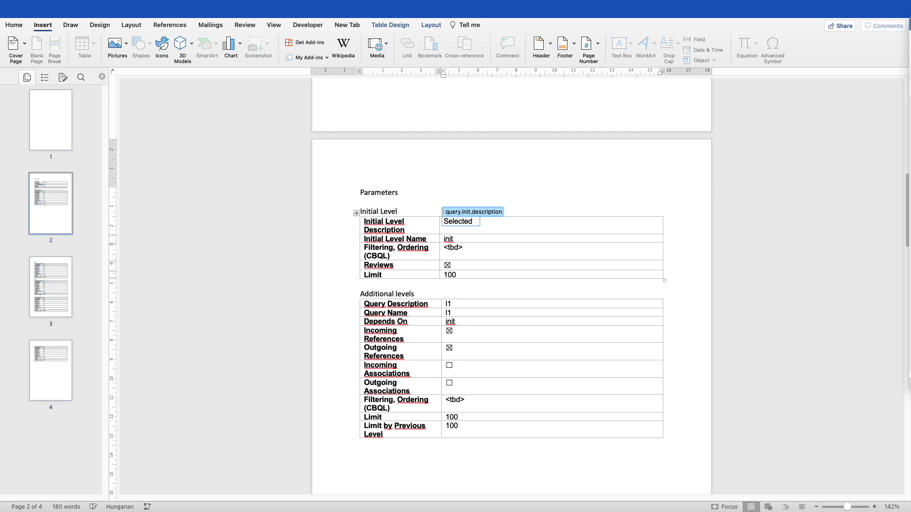
text( Release)
click(442, 239)
click(449, 239)
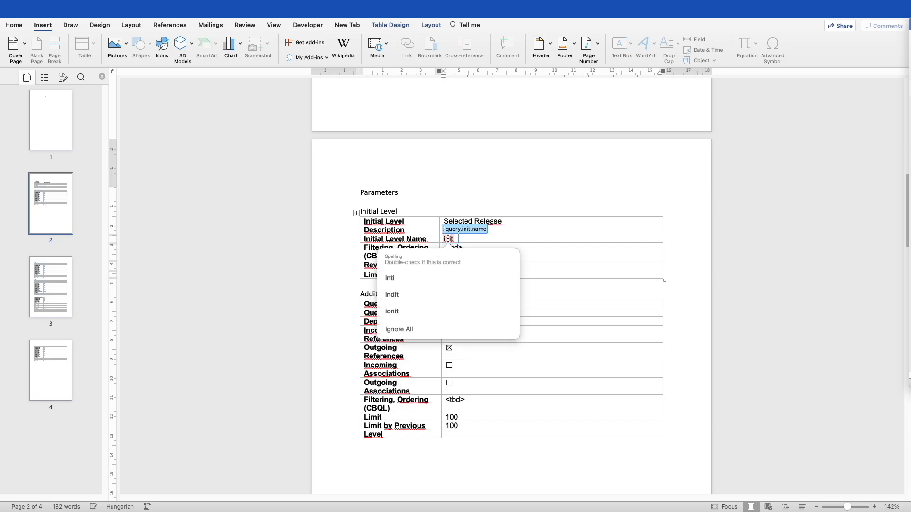
click(513, 190)
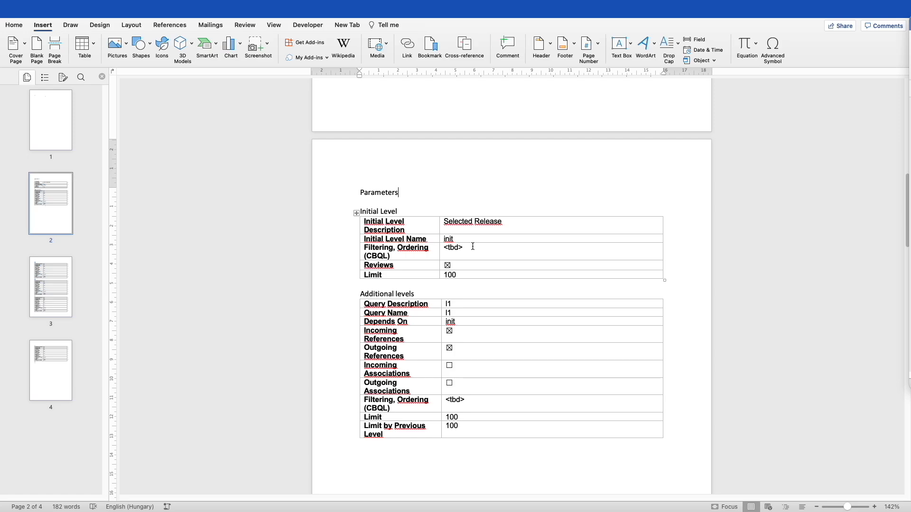
Replace the Initial Level's CBQL placeholder with "project.name IN ('WE Demo') AND tracker.name IN ('Releases') AND item.id IN (${id})".
click(455, 248)
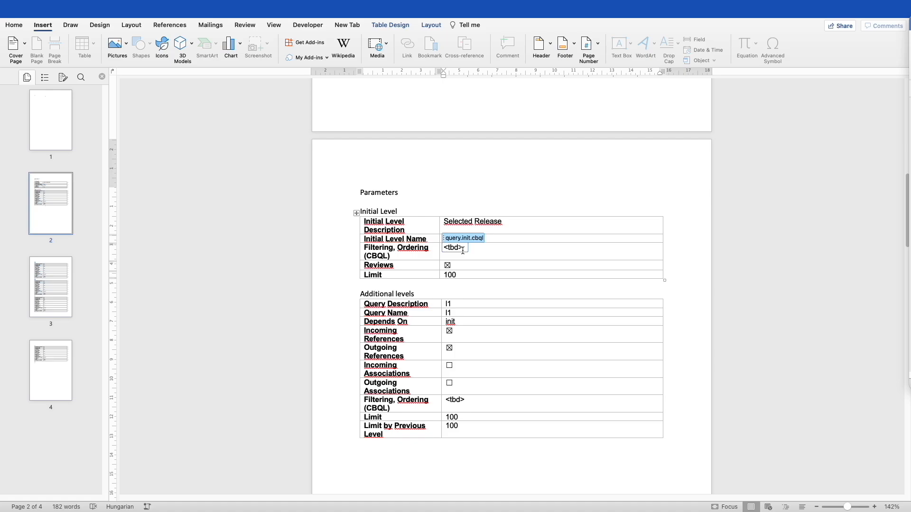
key(BackSpace)
key(BackSpace)
key(BackSpace)
key(BackSpace)
key(BackSpace)
key(super+Tab)
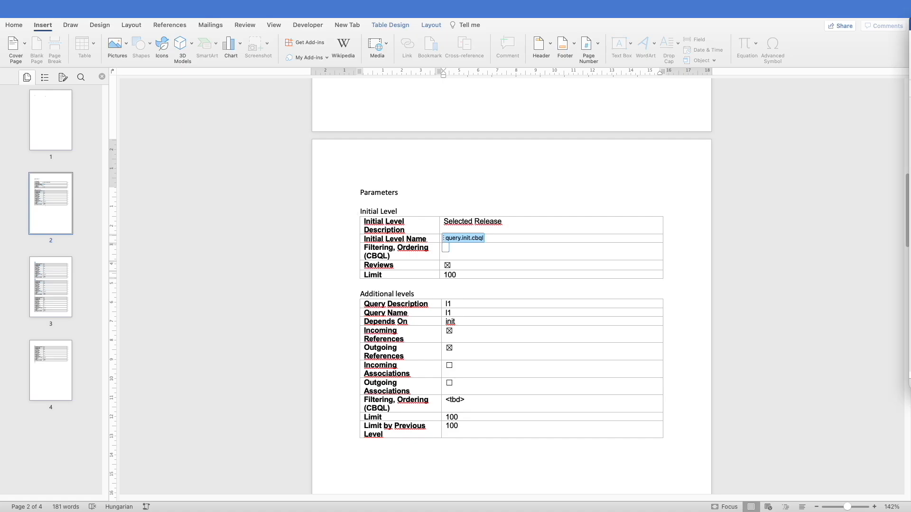
click(446, 247)
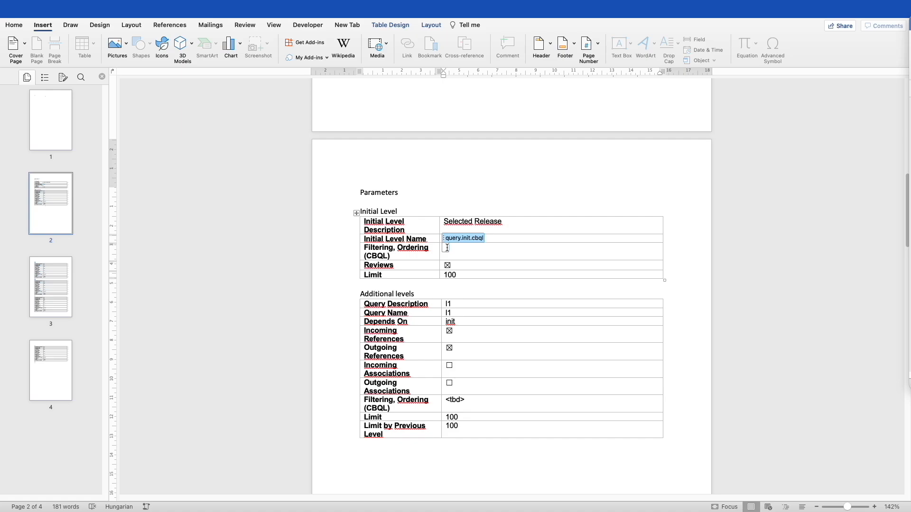
text(project.name IN ('WE Demo') AND tracker.name IN ('Releases') AND item.id IN (${id}))
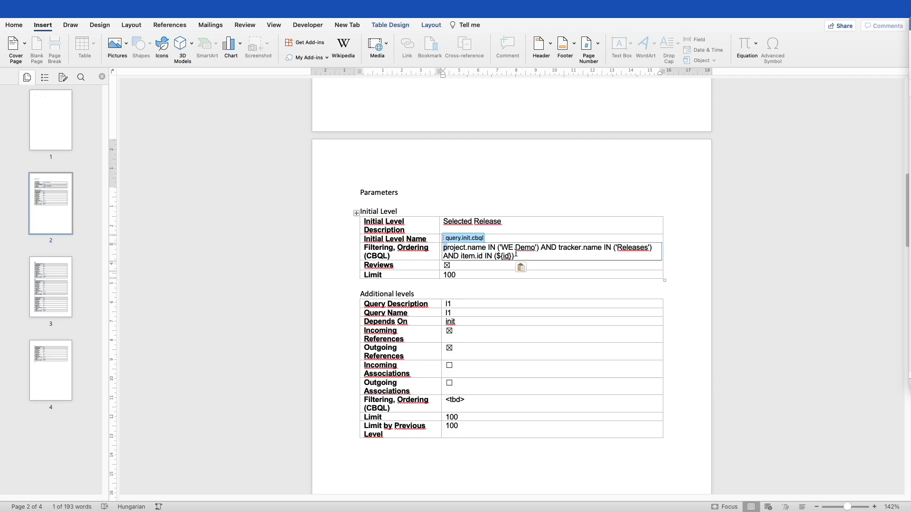
Review the project, tracker and item ID conditions of the Initial Level's CBQL query.
drag(539, 248, 443, 248)
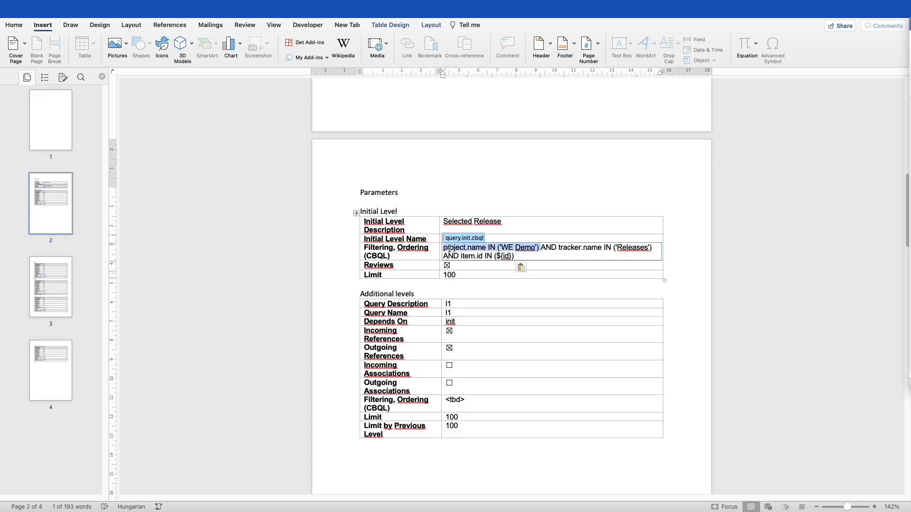
drag(559, 248, 655, 248)
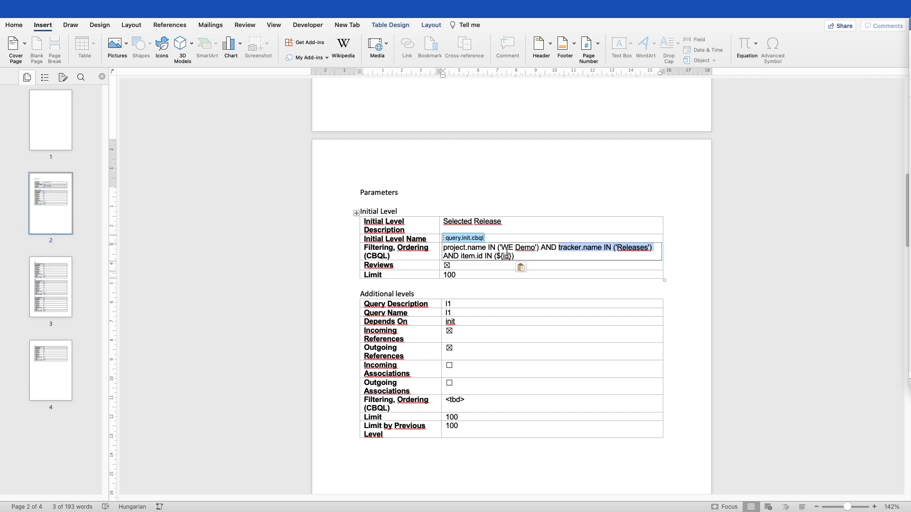
click(527, 256)
drag(517, 256, 450, 257)
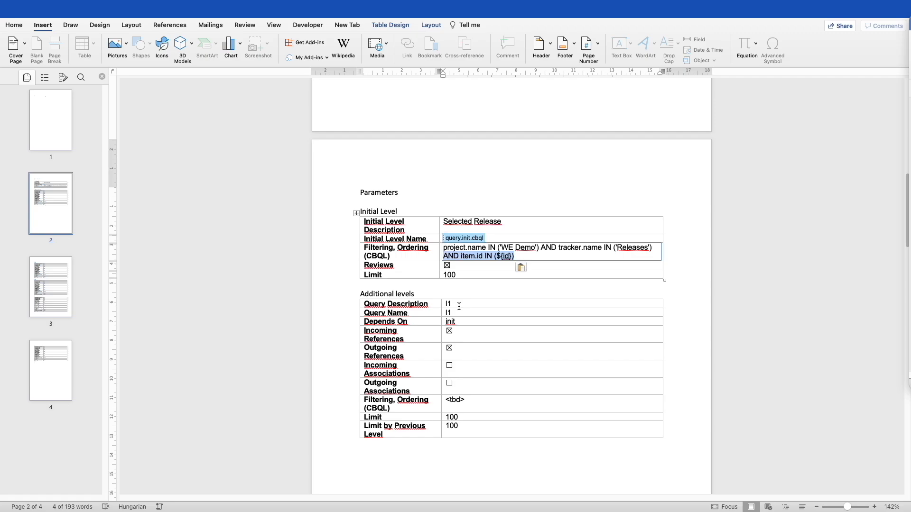
Set the l1 query's Query Description to "Closed Epics", using the template structure slide as reference.
key(ctrl+Left)
key(ctrl+Left)
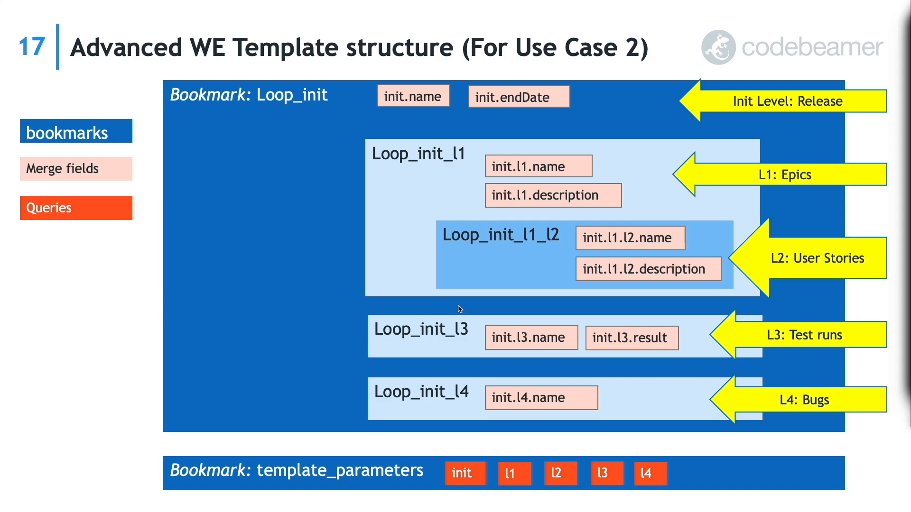
key(ctrl+Right)
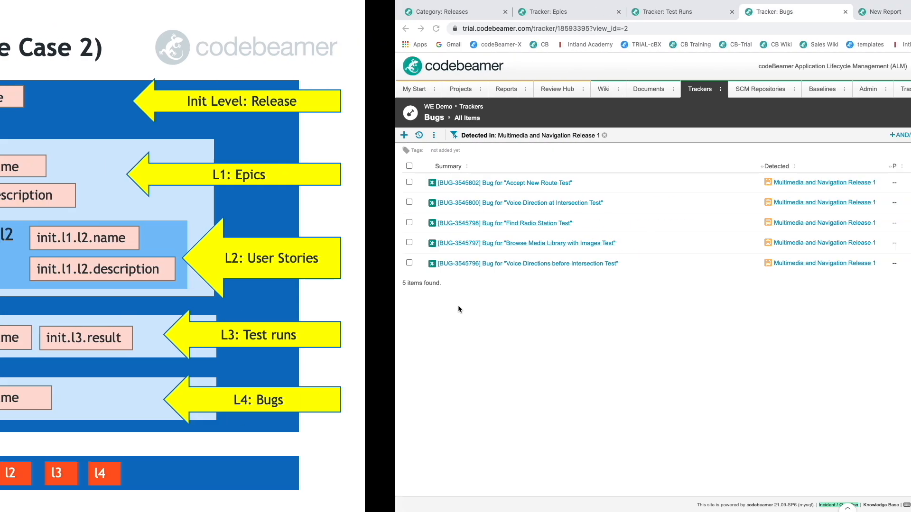
key(ctrl+Right)
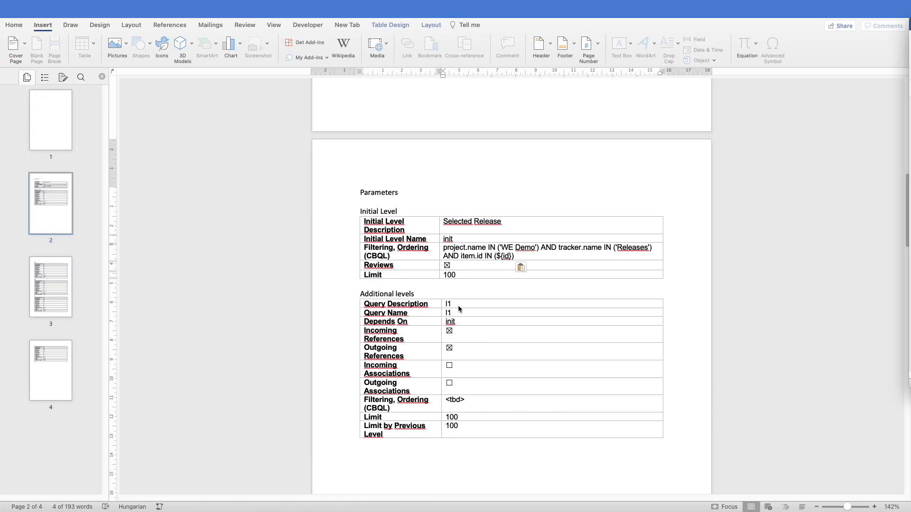
click(450, 303)
key(BackSpace)
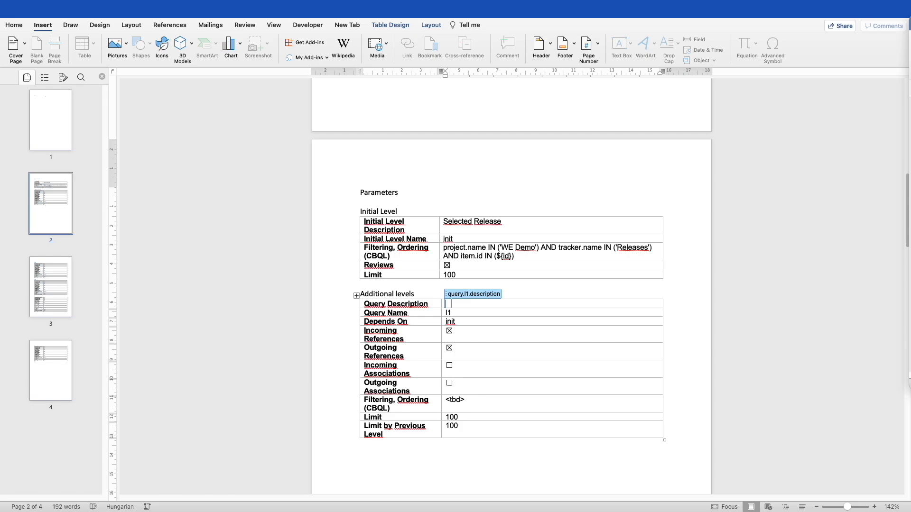
text(Closed R)
key(BackSpace)
text(Epics)
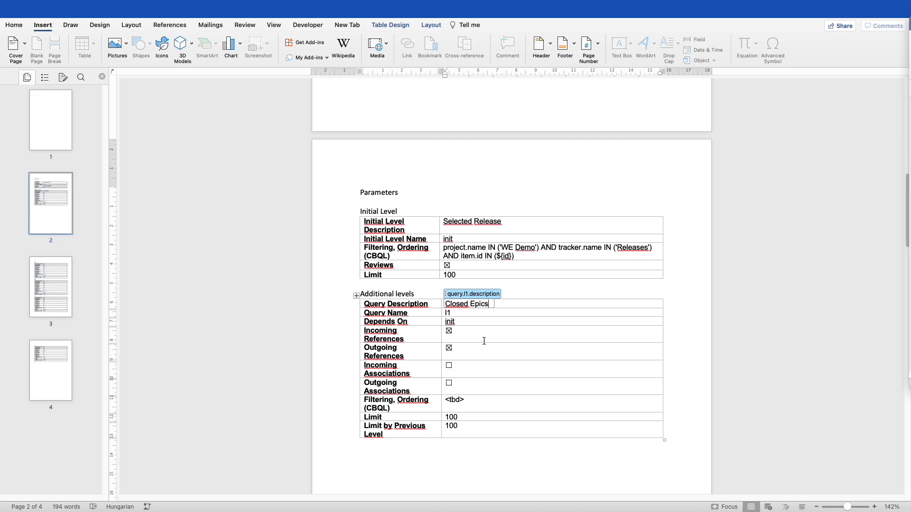
Replace the l1 query's CBQL placeholder with "project.name IN ('WE Demo') AND tracker.name IN ('Epics') AND workItemStatus IN ('Closed')".
double_click(454, 324)
click(464, 323)
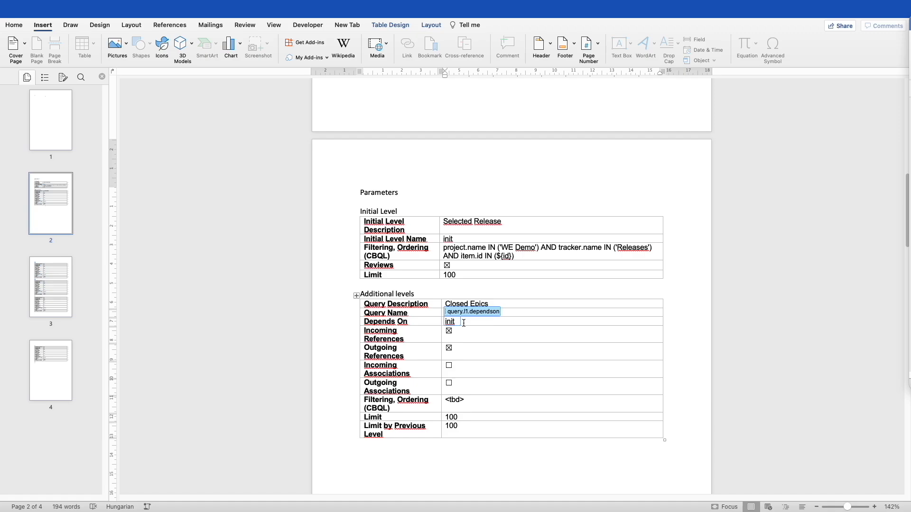
click(460, 332)
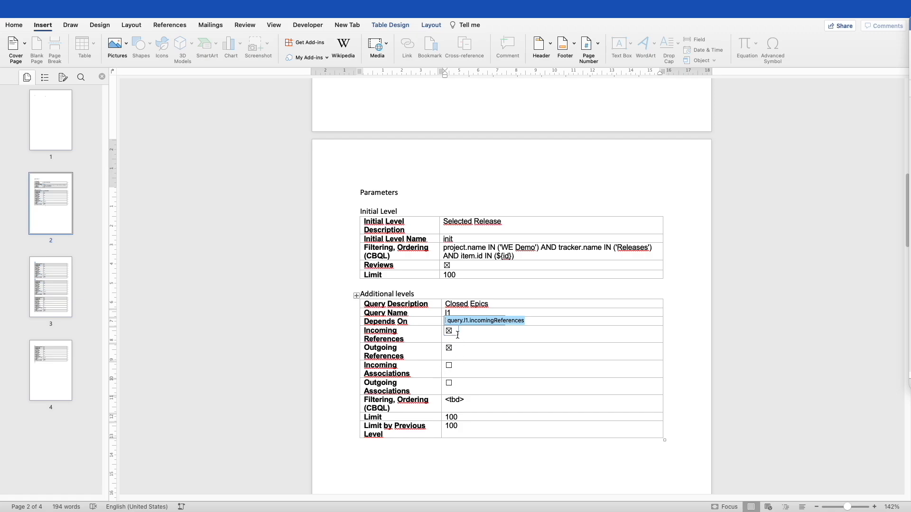
click(463, 401)
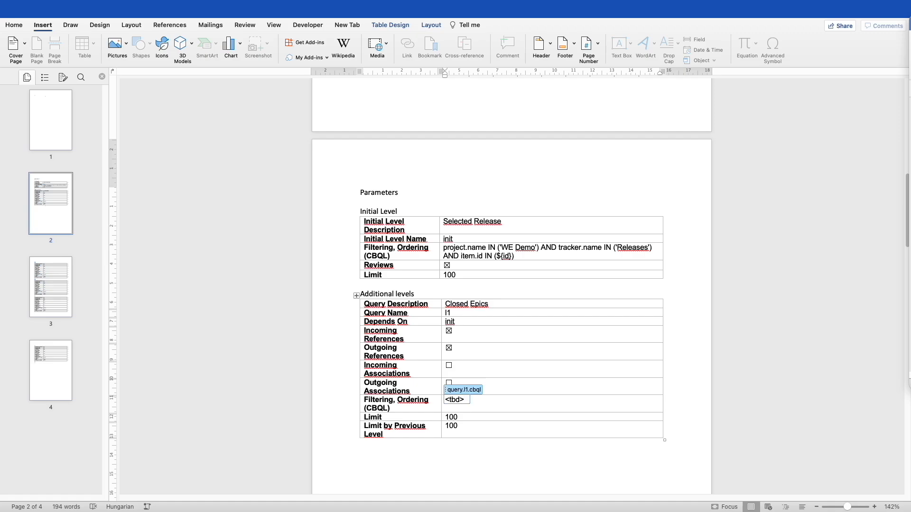
key(super+Tab)
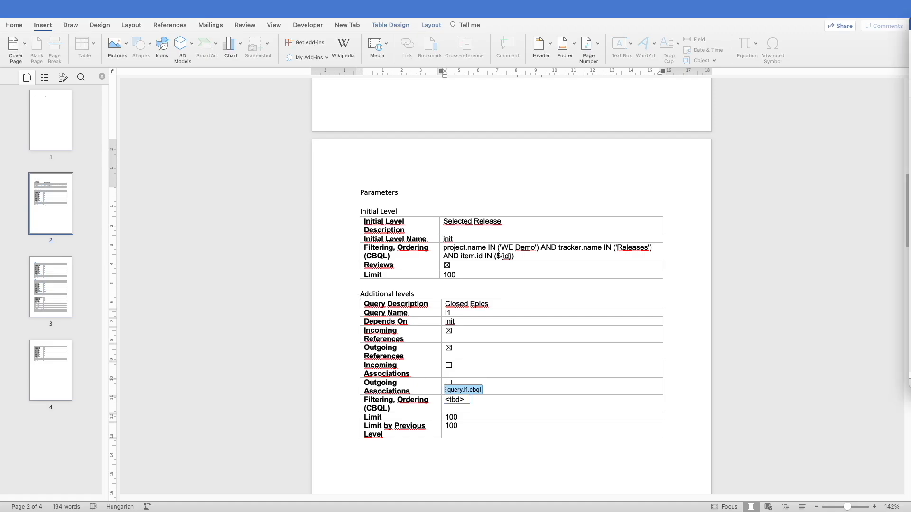
click(465, 401)
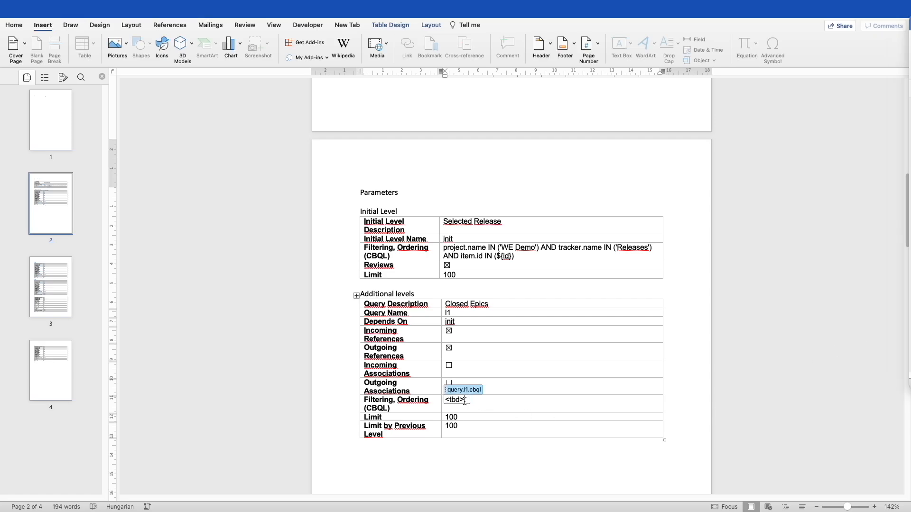
key(BackSpace)
key(BackSpace)
key(BackSpace)
key(BackSpace)
key(BackSpace)
text(project.name IN ('WE Demo') AND tracker.name IN ('Epics') AND workItemStatus IN ('Closed'))
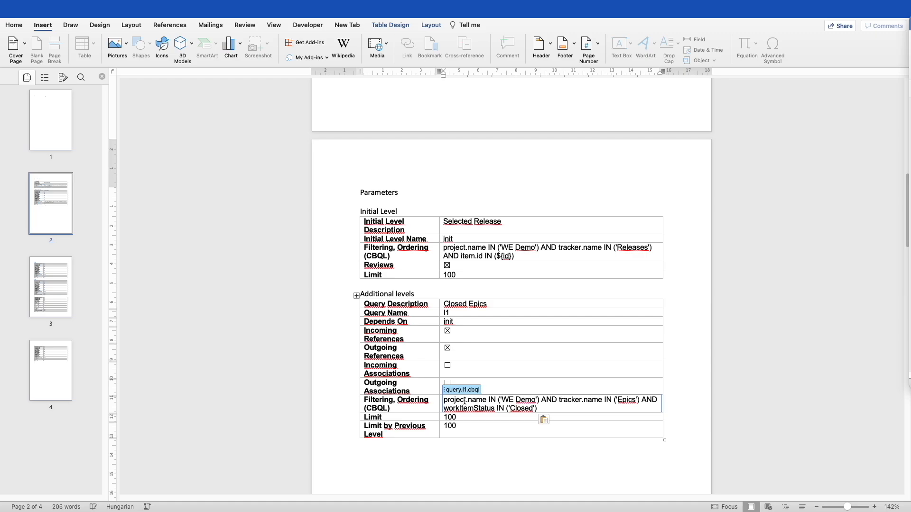
Review the project, tracker and status conditions of the l1 query's CBQL, along with its limit settings.
scroll(499, 397, down, 2)
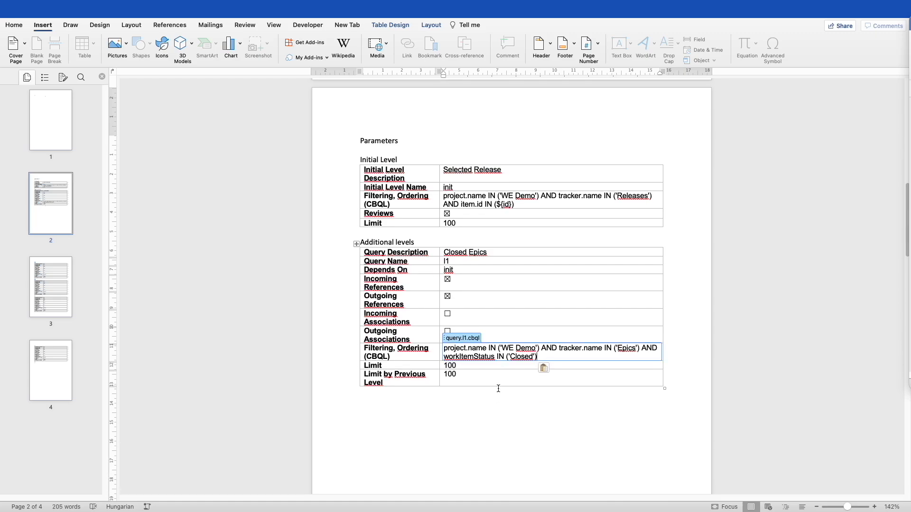
drag(443, 349, 537, 346)
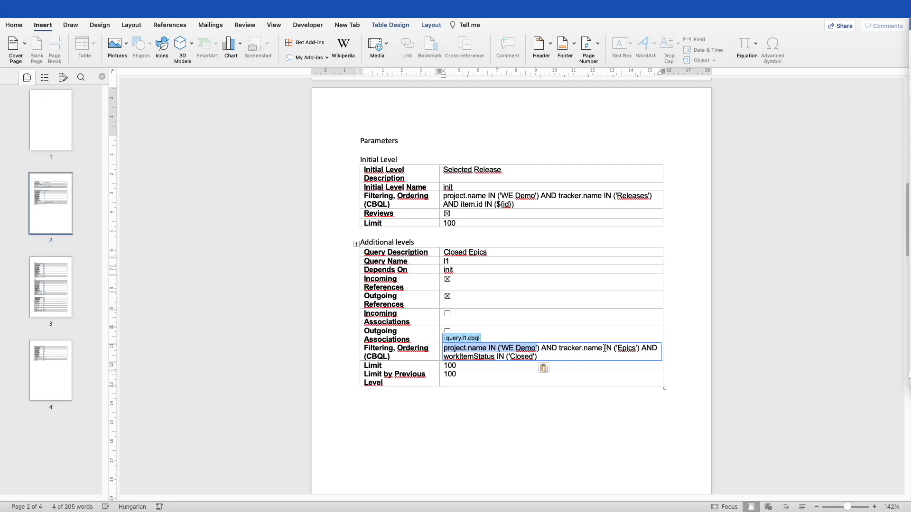
click(542, 357)
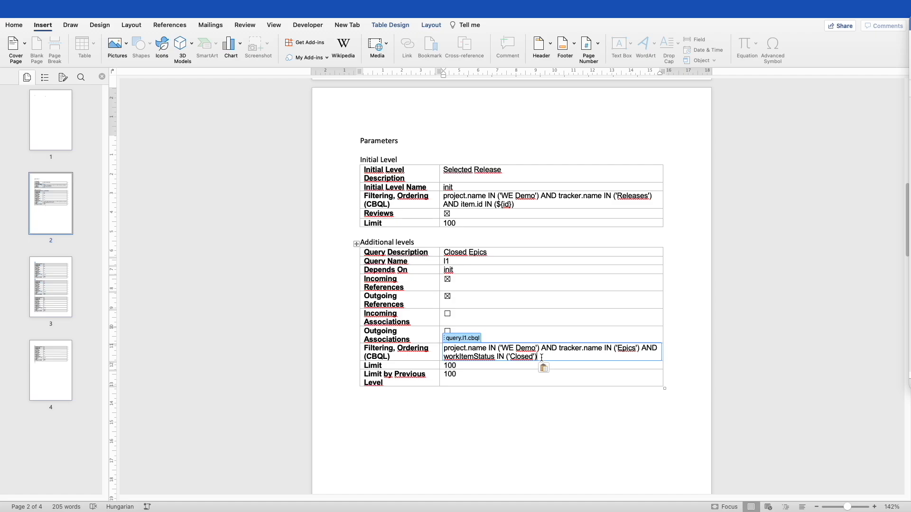
click(479, 365)
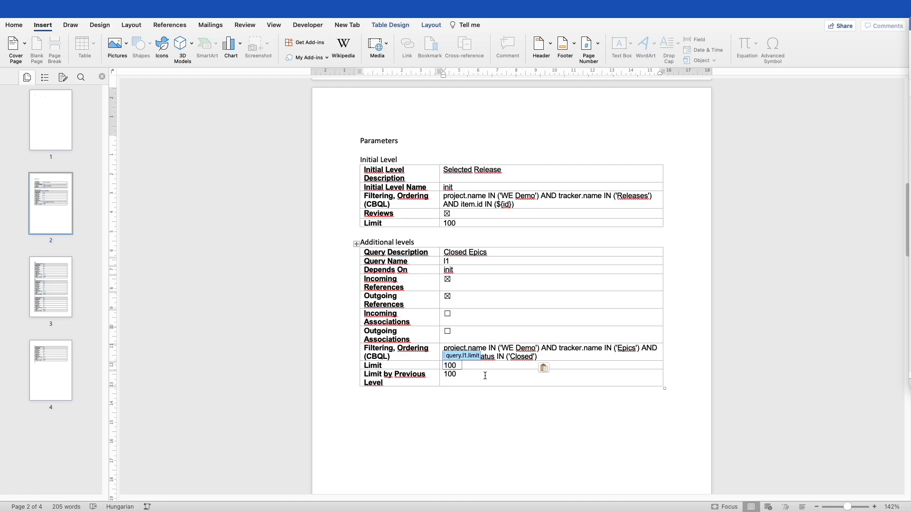
Set the l2 query's Query Description on page 3 to "Closed User Stories".
scroll(485, 376, down, 5)
scroll(485, 376, down, 10)
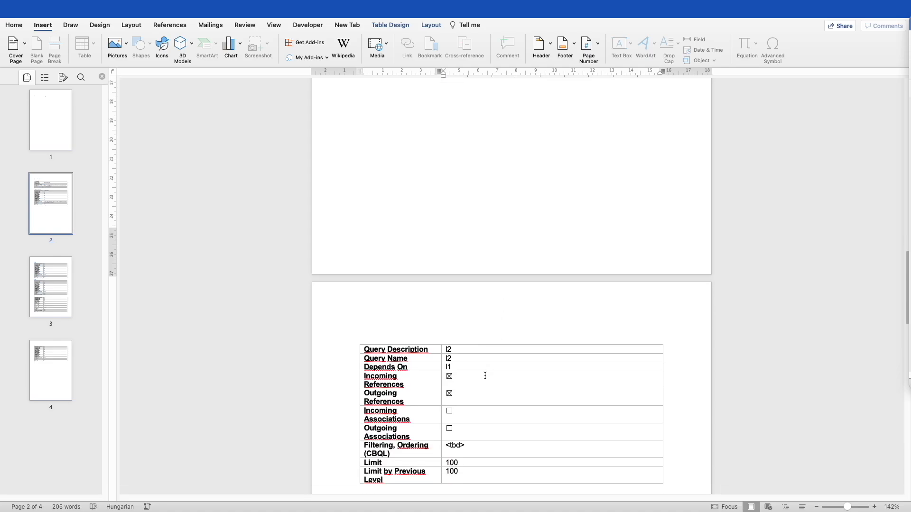
scroll(485, 376, down, 2)
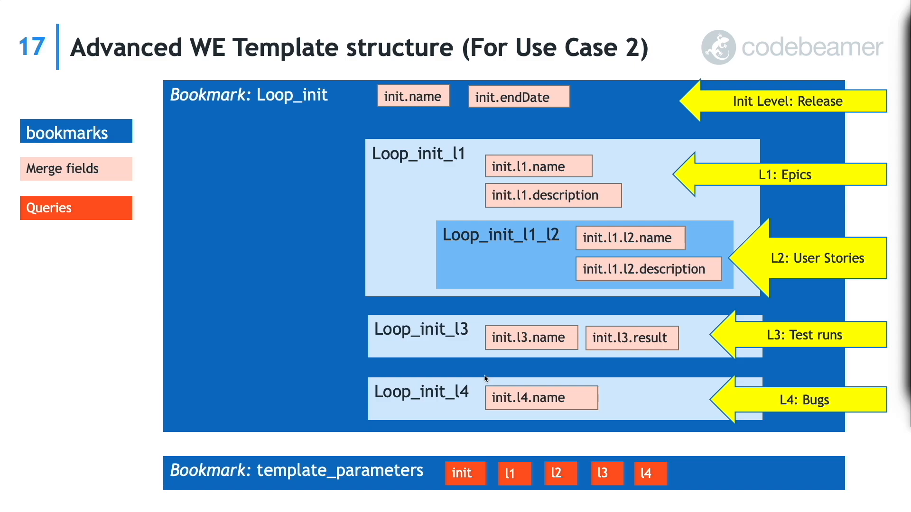
key(ctrl+Right)
key(ctrl+Right)
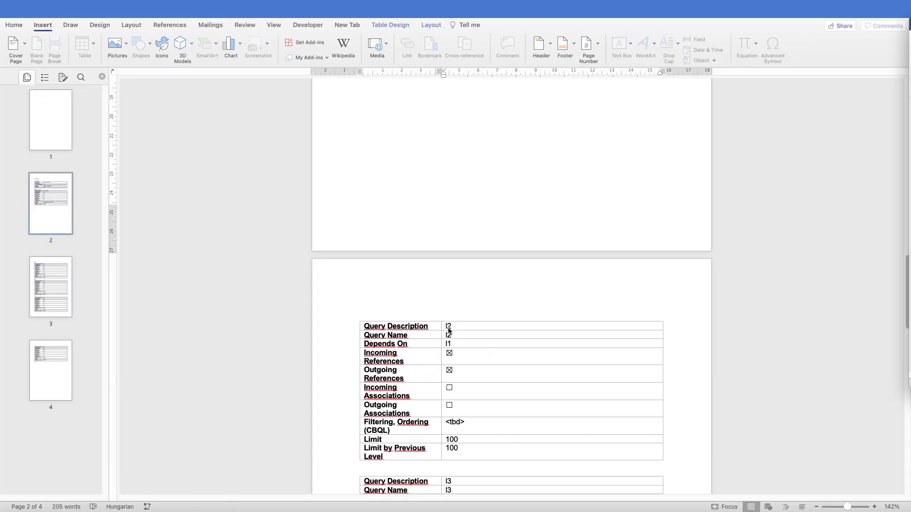
click(451, 327)
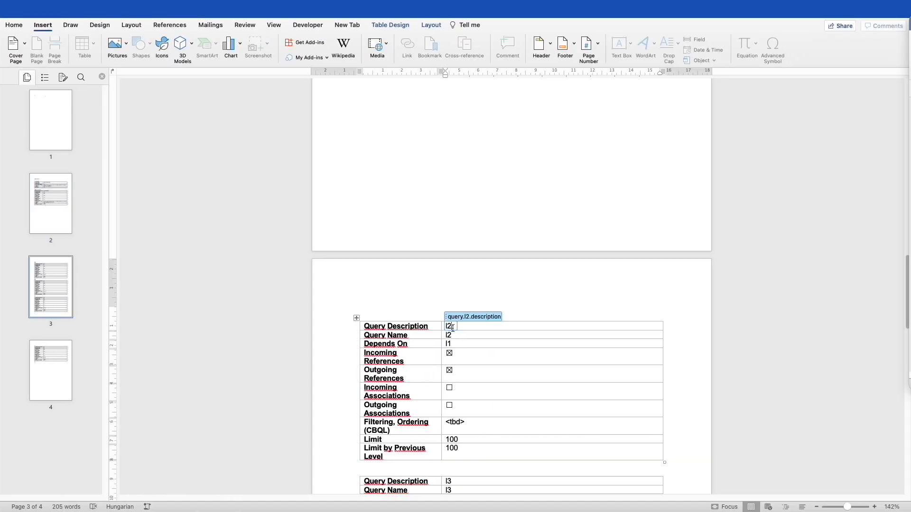
key(BackSpace)
key(BackSpace)
text(Us)
key(BackSpace)
key(BackSpace)
text(Closed U)
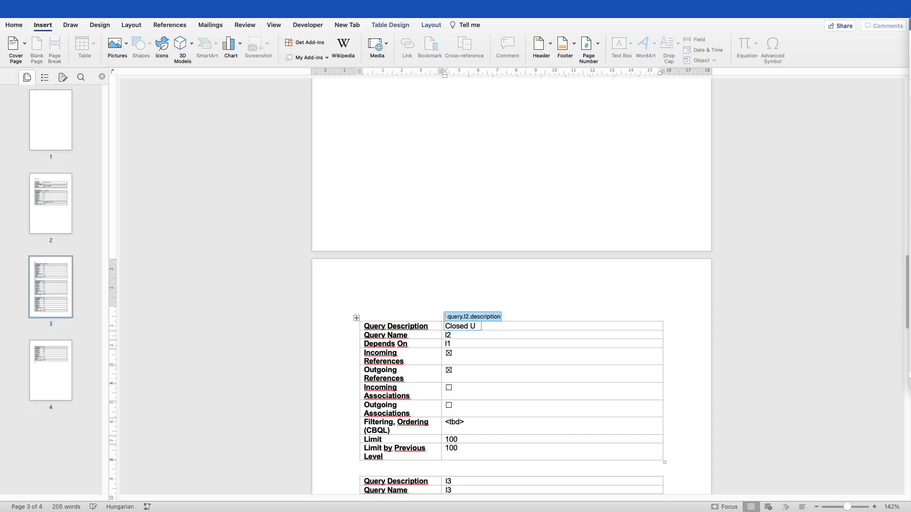
text(ser Stories)
Try "init" as the l2 query's Depends On value and restore it to "l1".
click(450, 336)
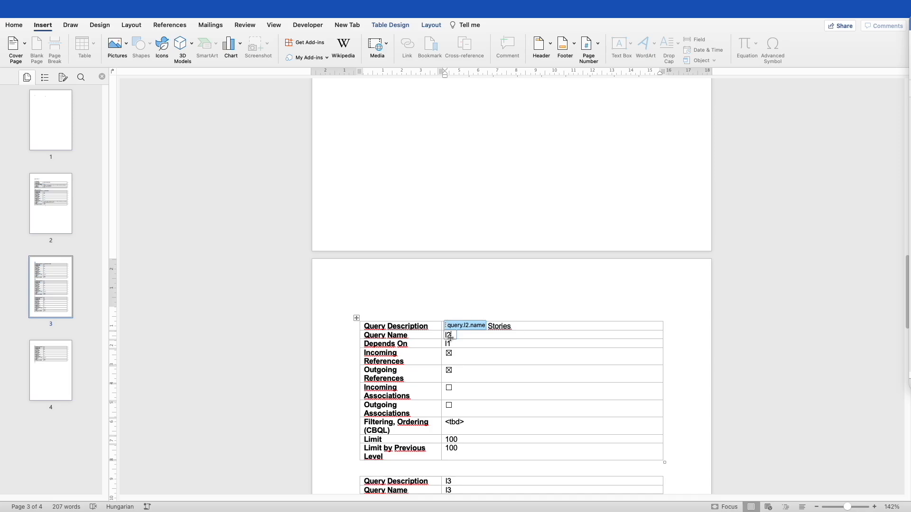
click(450, 344)
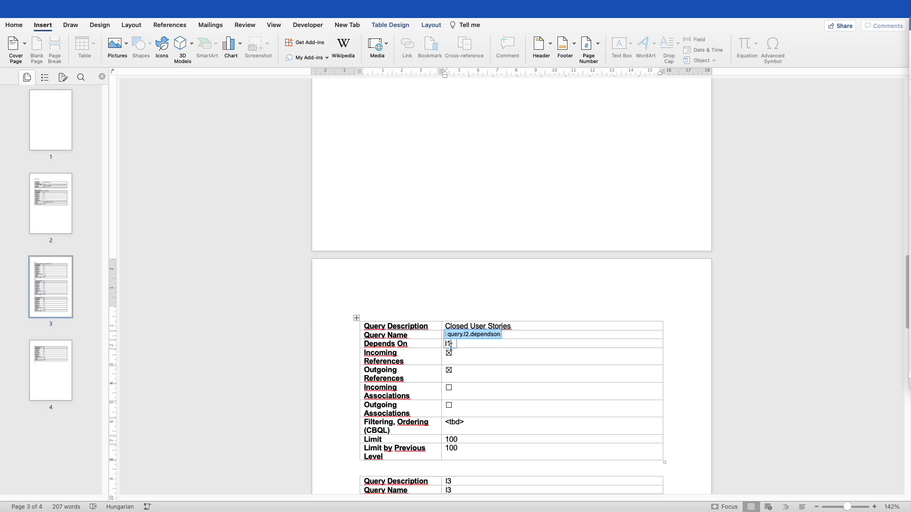
scroll(459, 358, down, 1)
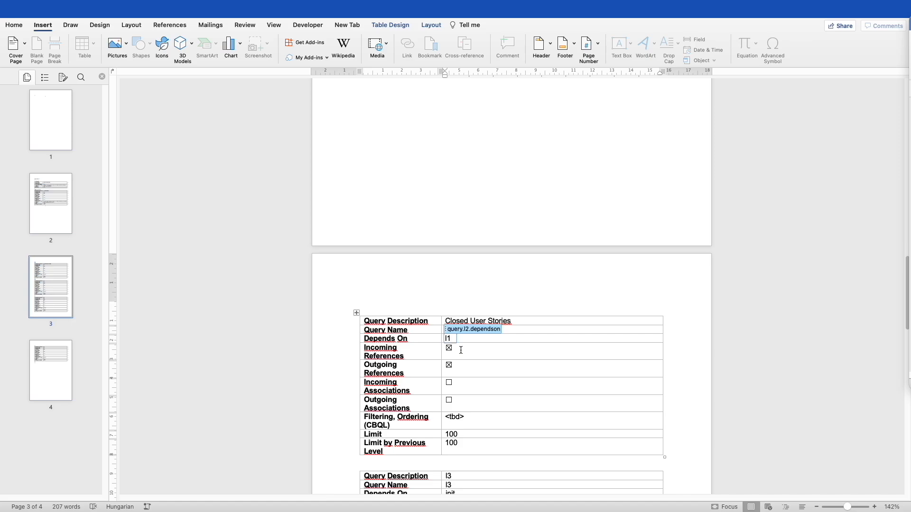
key(BackSpace)
key(BackSpace)
text(init)
key(BackSpace)
key(BackSpace)
key(BackSpace)
key(BackSpace)
text(L1)
key(Left)
key(BackSpace)
text(l)
Replace the l2 query's CBQL placeholder with "project.name IN ('WE Demo') AND tracker.name IN ('User Stories') AND workItemStatus IN ('Closed')".
click(468, 351)
click(484, 364)
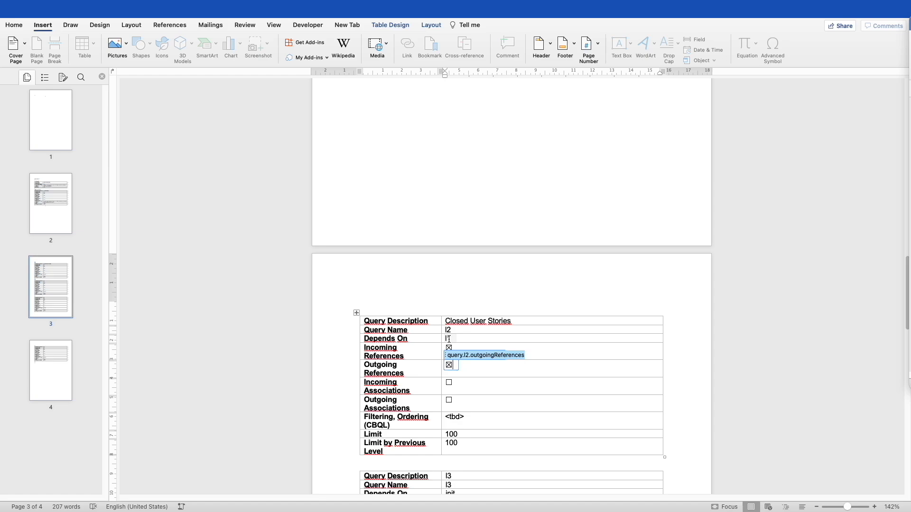
scroll(448, 339, down, 1)
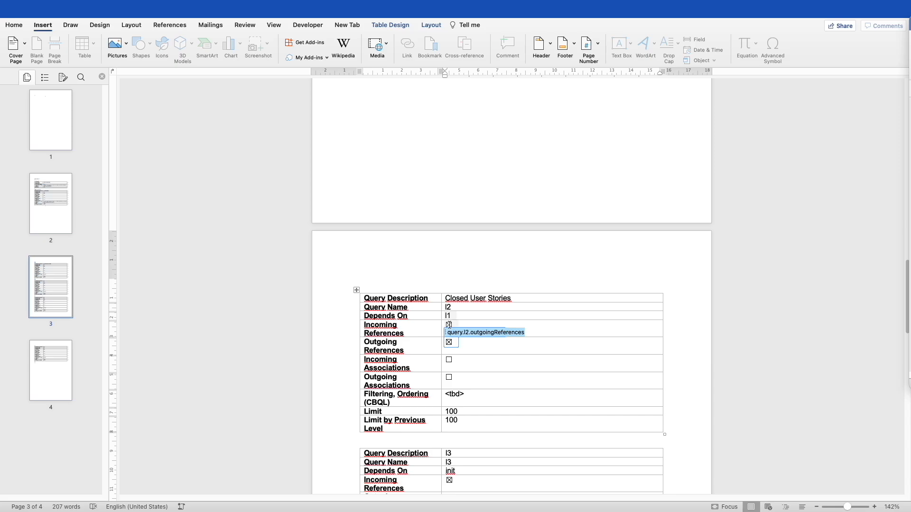
scroll(488, 363, down, 1)
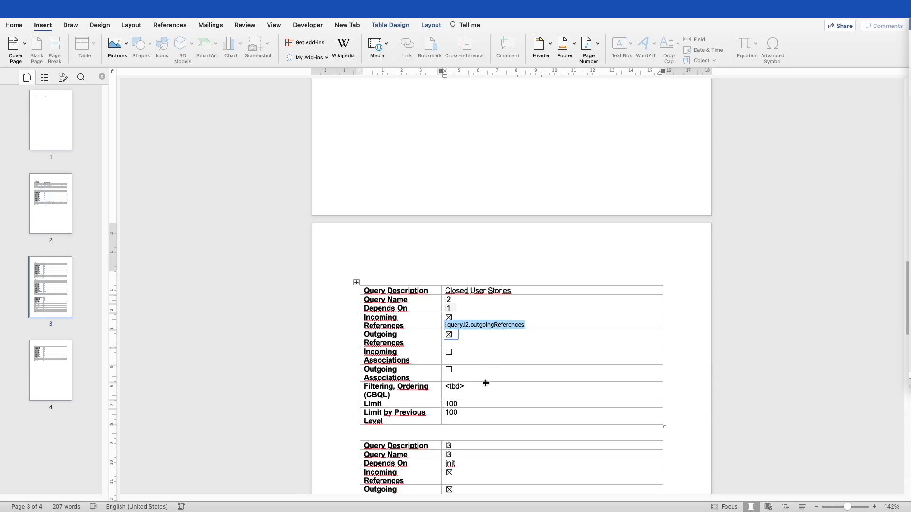
click(470, 387)
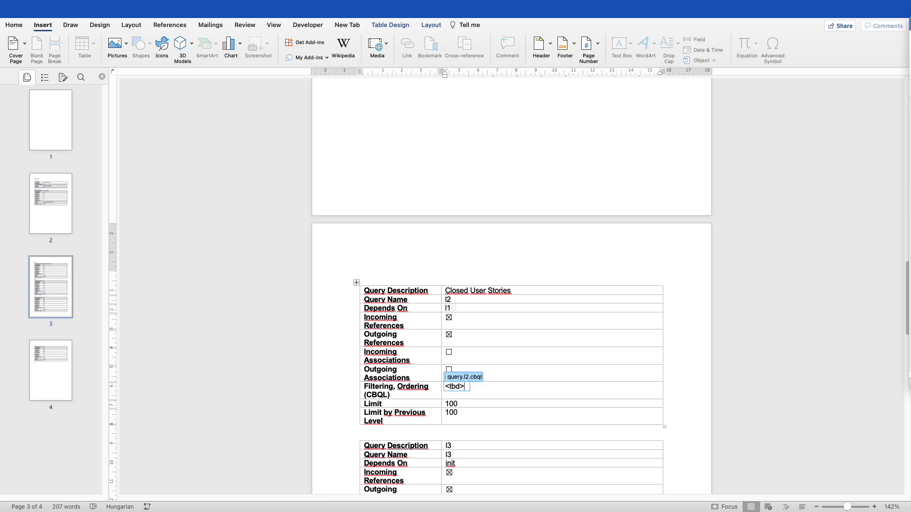
key(super+Tab)
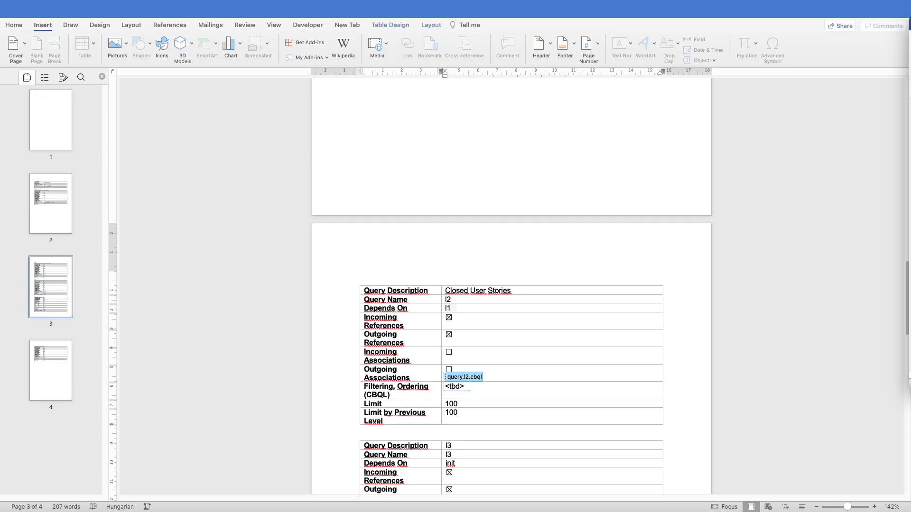
click(465, 388)
key(BackSpace)
key(BackSpace)
key(BackSpace)
key(BackSpace)
key(BackSpace)
text(project.name IN ('WE Demo') AND tracker.name IN ('User Stories')  AND workItemStatus IN ('Closed'))
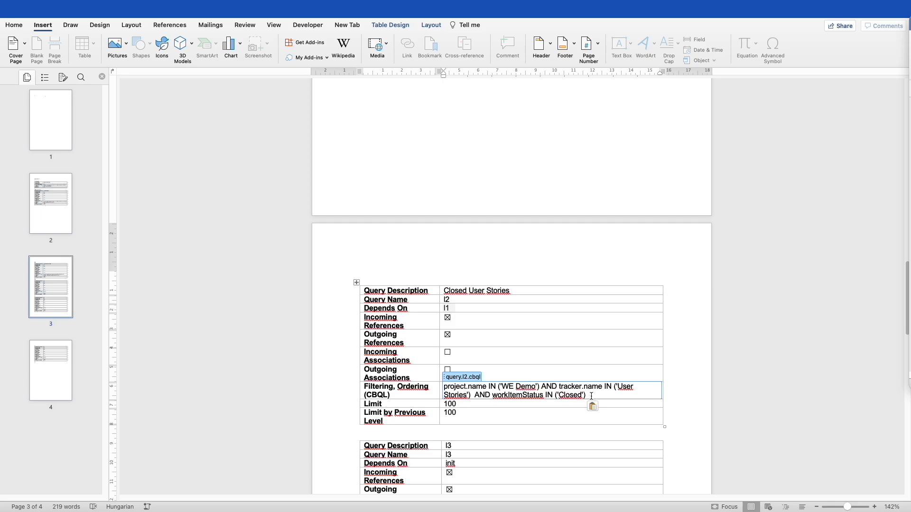
Copy the l2 query's CBQL, switch to codeBeamer's New Report page and run it there in expert mode.
drag(591, 396, 455, 390)
key(super+c)
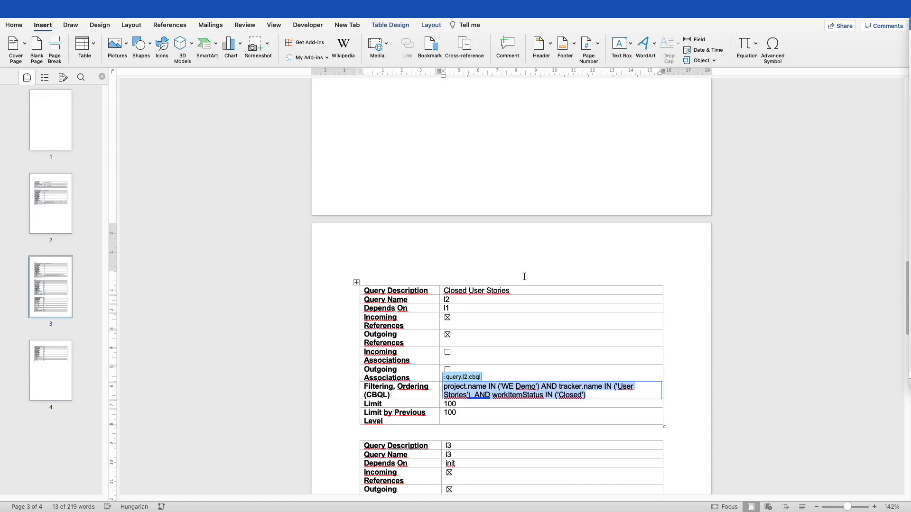
key(ctrl+Left)
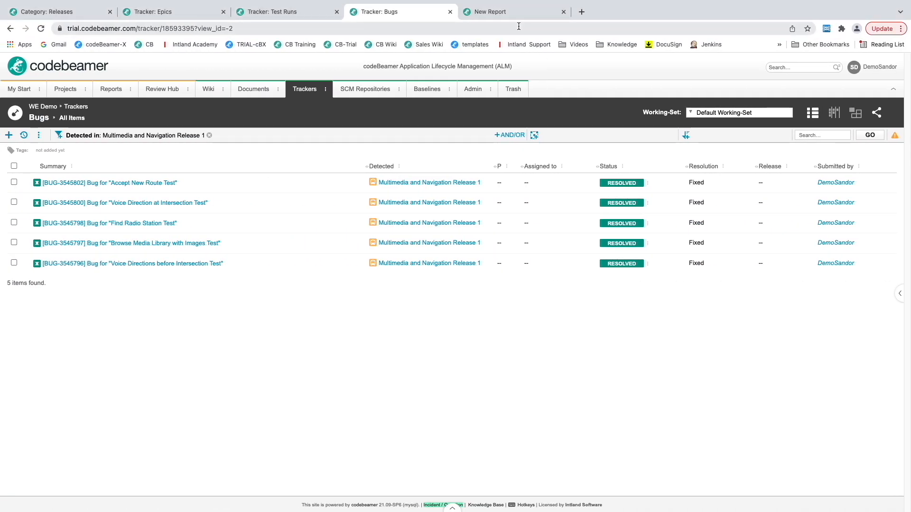
click(513, 12)
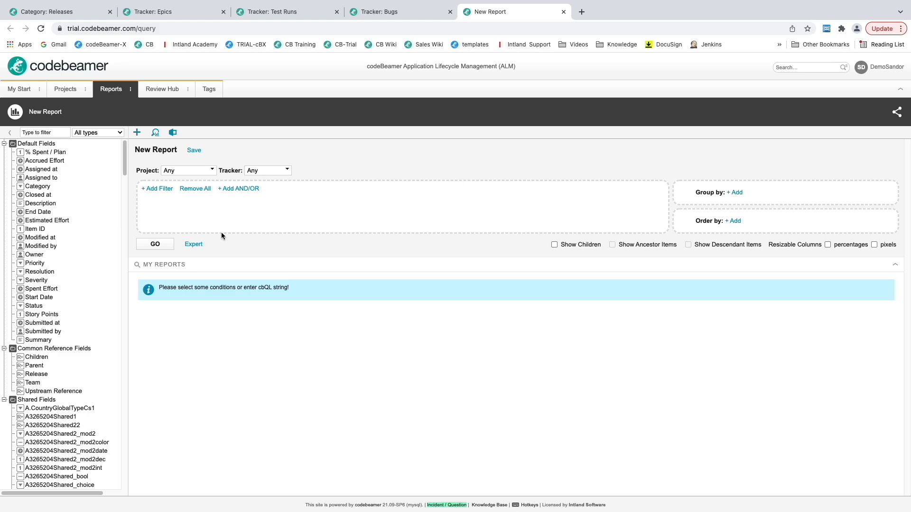
click(193, 244)
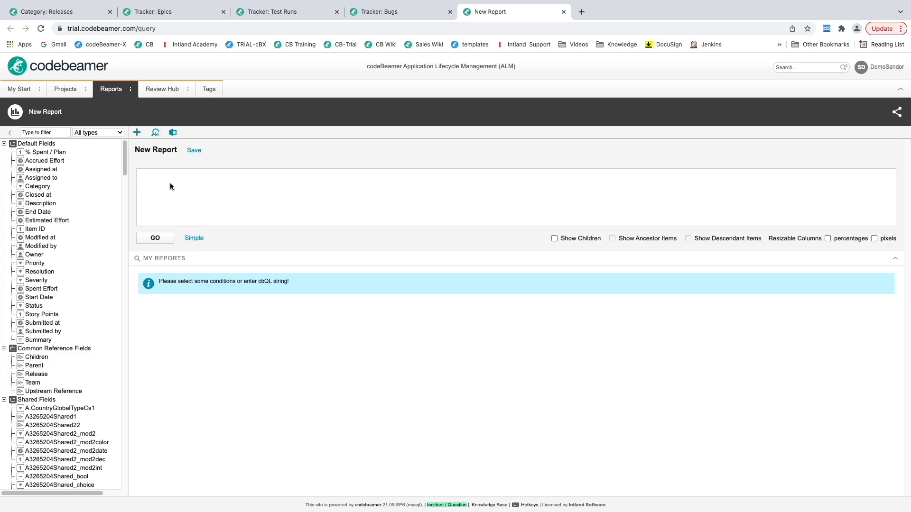
key(super+v)
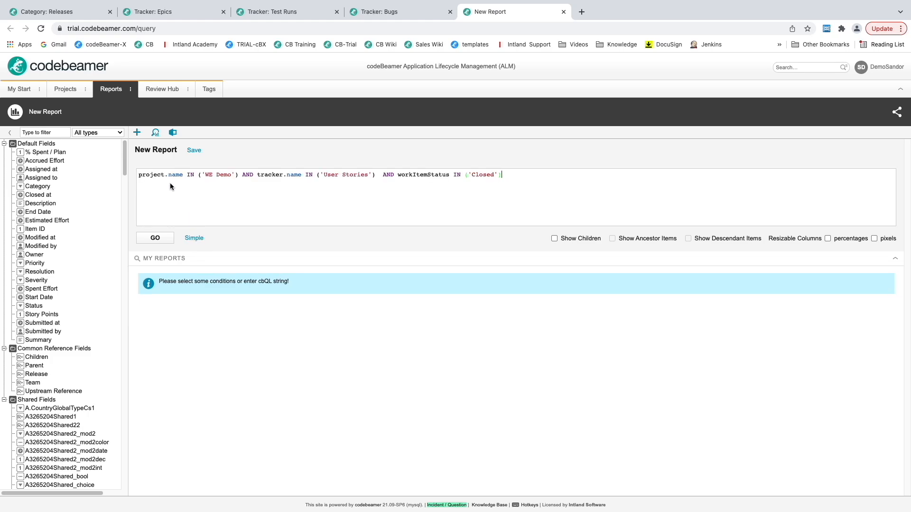
click(167, 237)
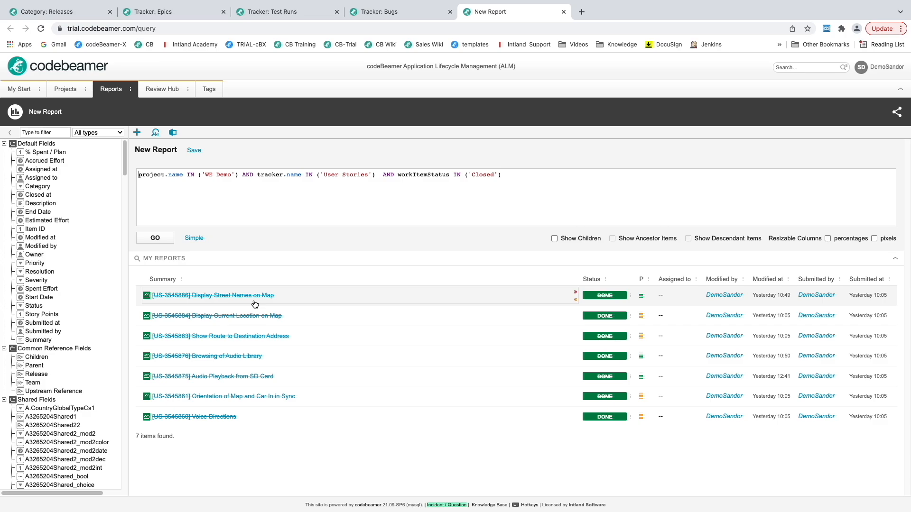
Switch back to the Word template and set the l3 query's Query Description to "Test Runs".
key(ctrl+Right)
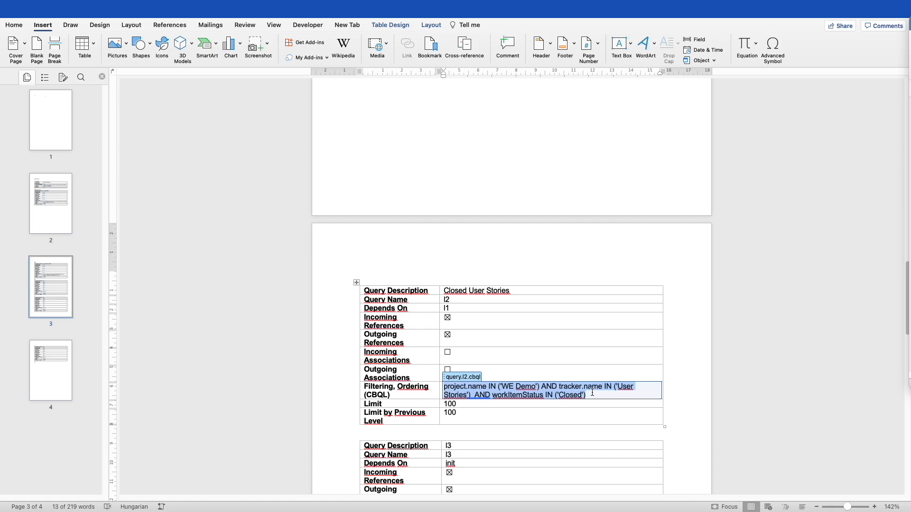
scroll(573, 403, down, 2)
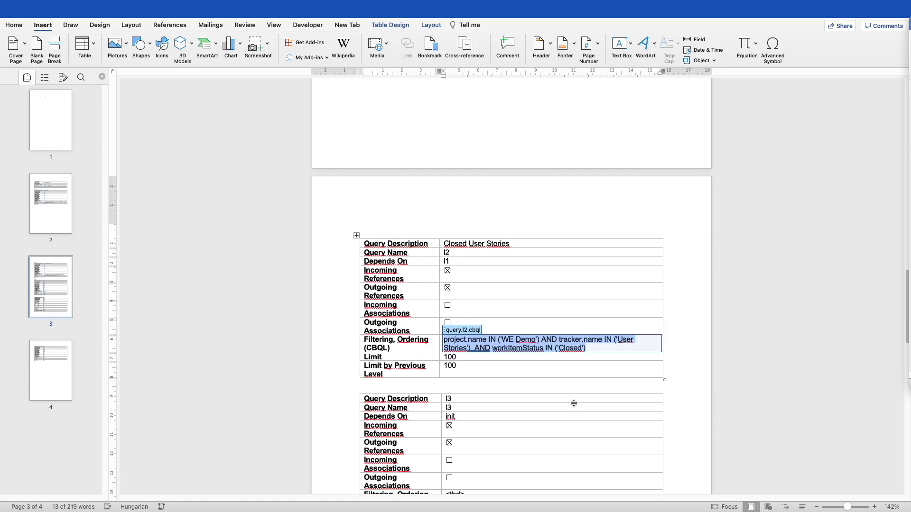
scroll(573, 403, down, 5)
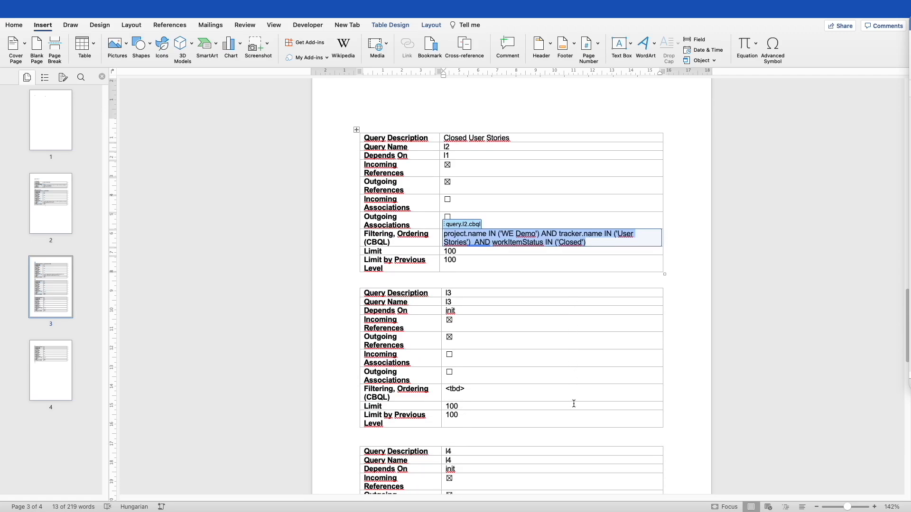
click(451, 294)
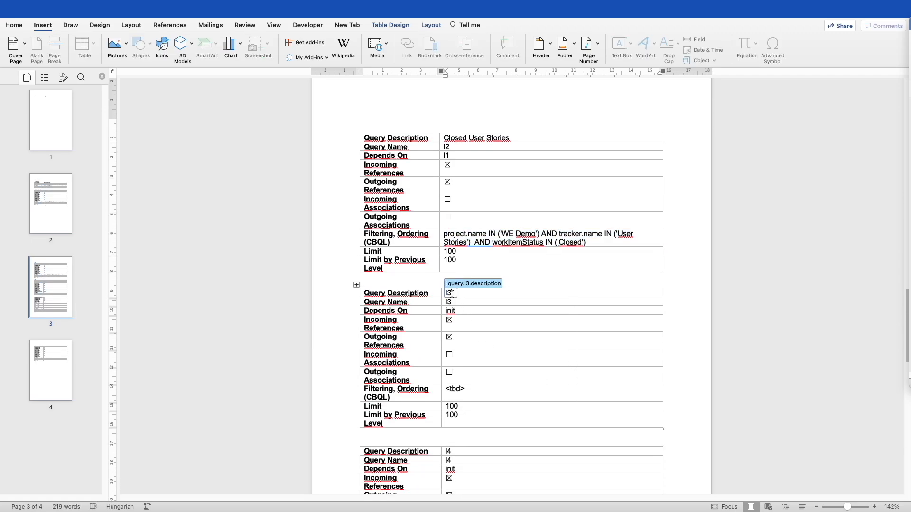
key(BackSpace)
key(BackSpace)
text(Test Runs)
Replace the l3 query's CBQL placeholder with "project.name IN ('WE Demo') AND tracker.name IN ('Test Runs') AND parentId IS NULL AND workItemStatus IN ('Closed')".
click(476, 391)
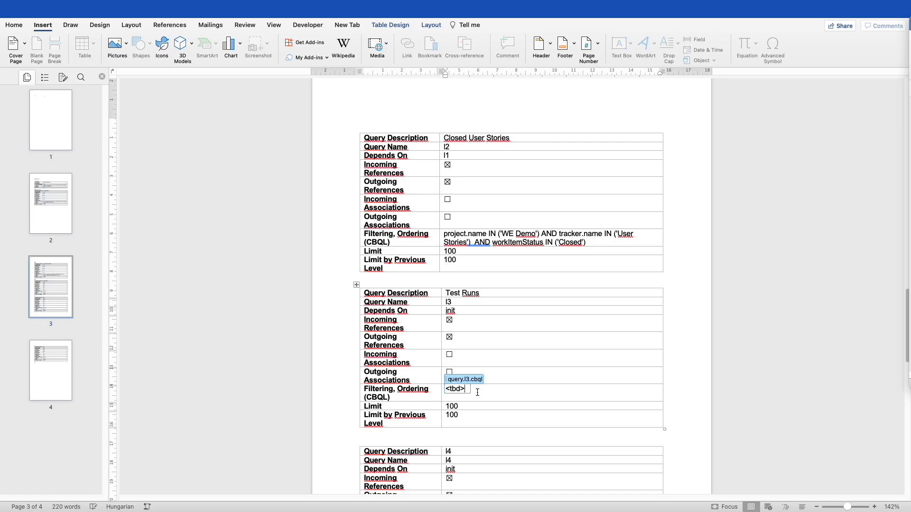
key(BackSpace)
key(BackSpace)
key(BackSpace)
key(BackSpace)
key(BackSpace)
key(super+Tab)
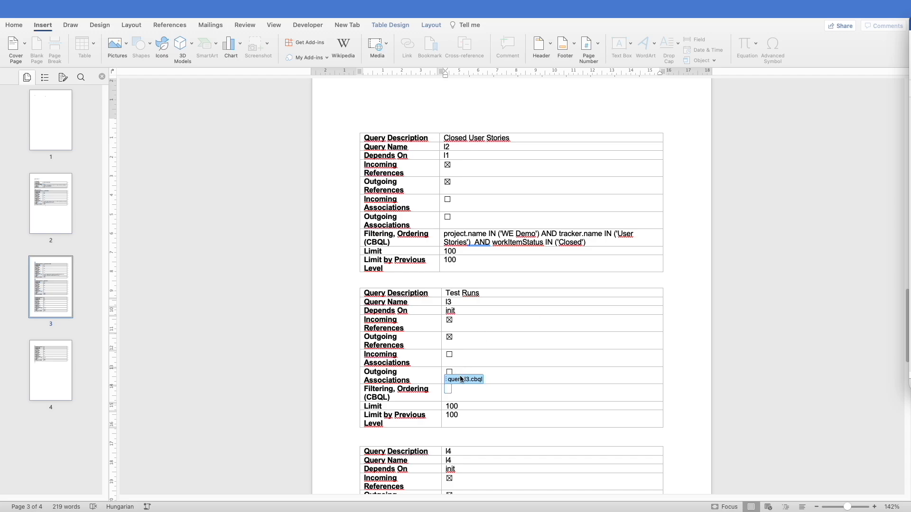
click(450, 388)
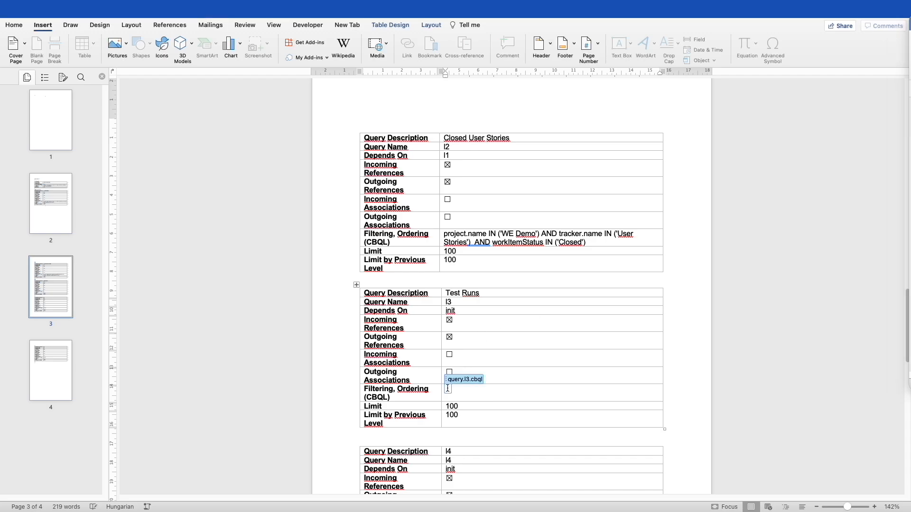
text(project.name IN ('WE Demo') AND tracker.name IN ('Test Runs') AND parentId IS NULL AND workItemStatus IN ('Closed'))
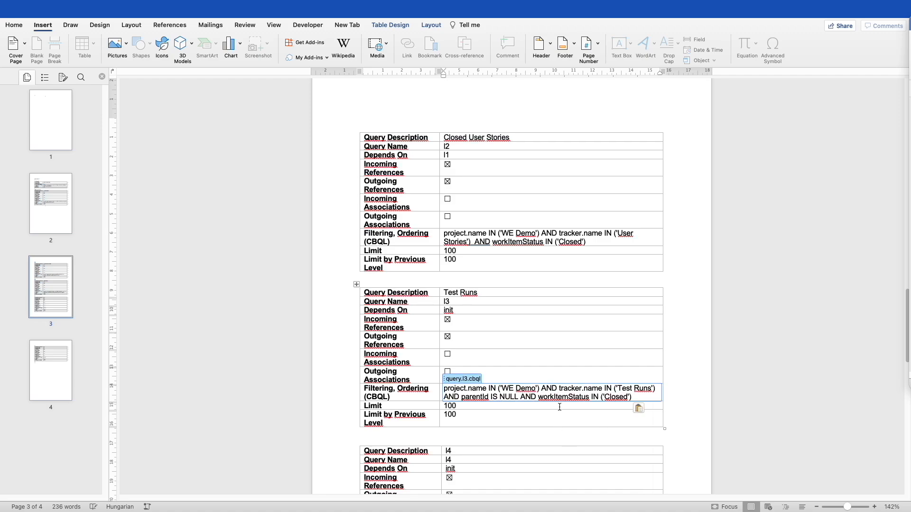
Set the l4 query's Query Description on page 3 to "Resolved Bugs".
scroll(566, 423, down, 3)
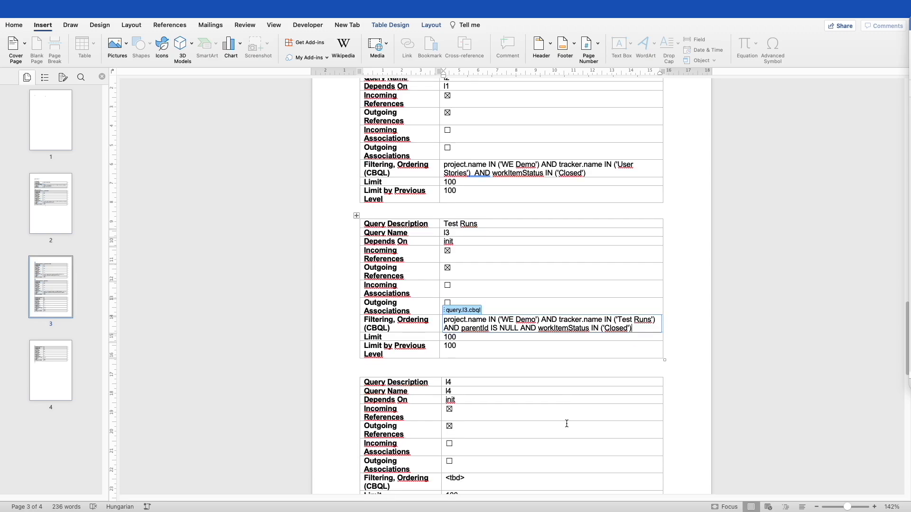
click(449, 382)
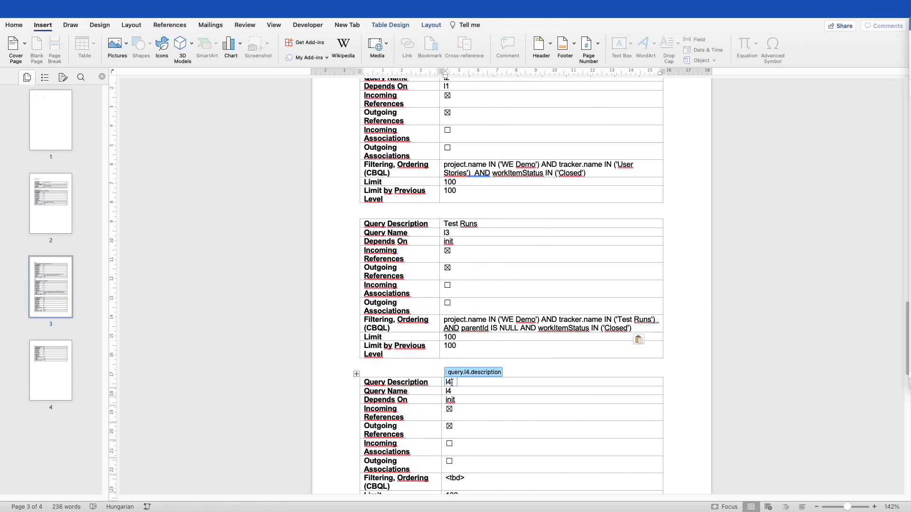
key(BackSpace)
key(BackSpace)
text(Resolved)
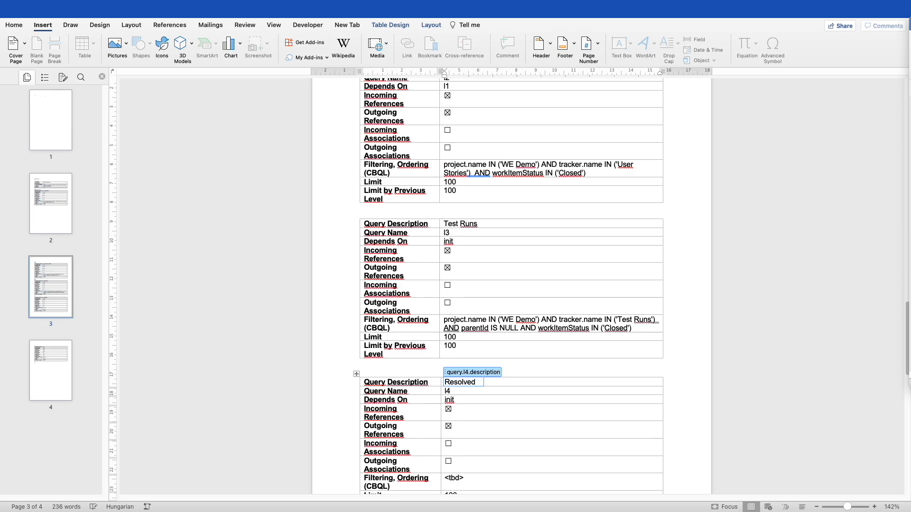
text( Bugs)
Replace the l4 query's CBQL placeholder with "project.name IN ('WE Demo') AND tracker.name IN ('Bugs')".
scroll(492, 356, down, 2)
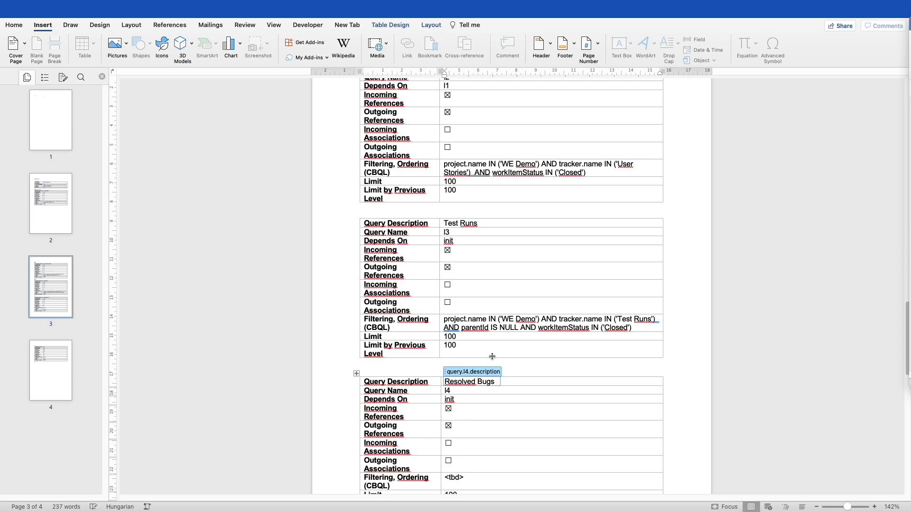
scroll(492, 356, down, 2)
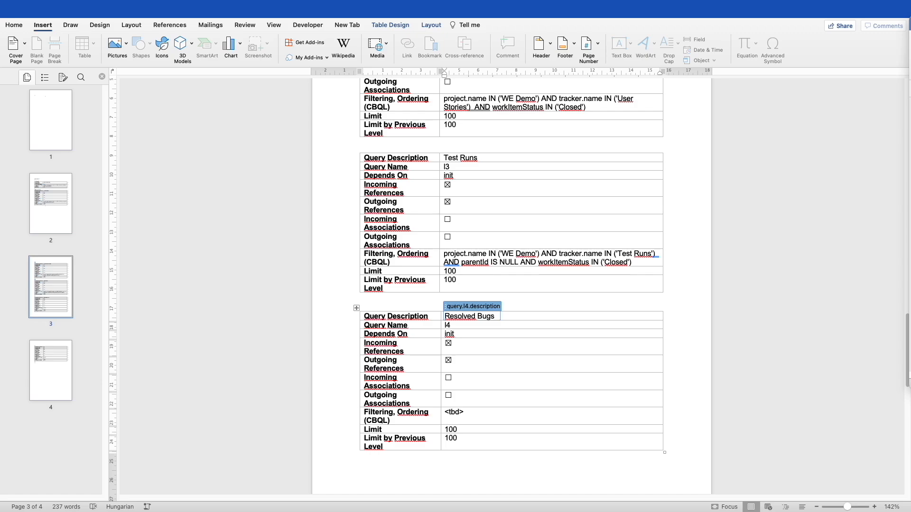
click(910, 303)
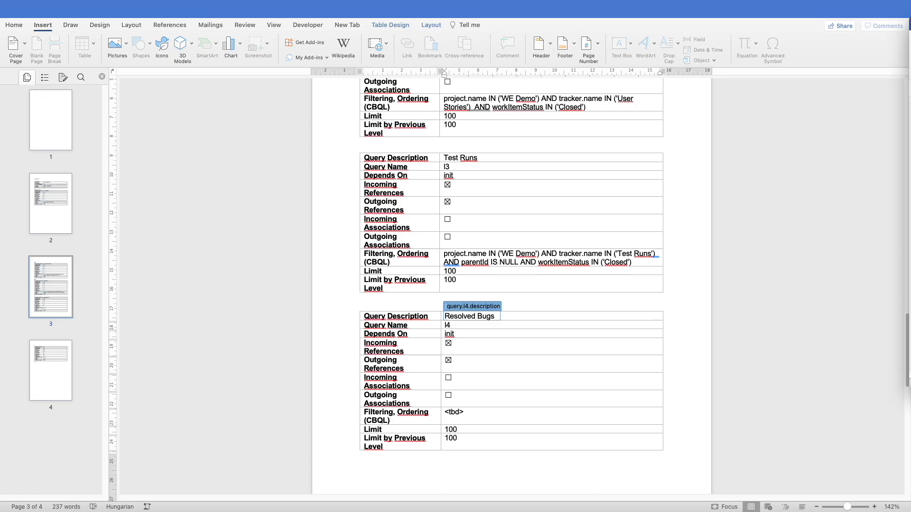
click(455, 413)
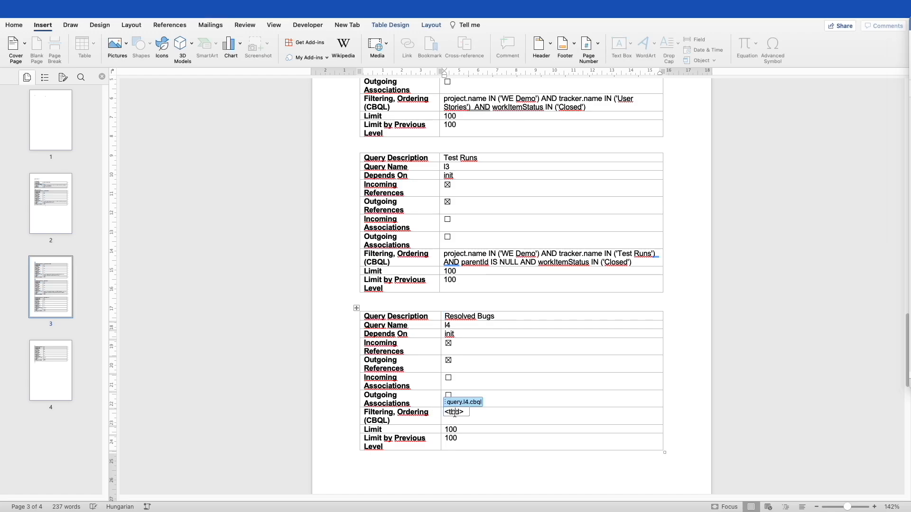
key(BackSpace)
key(BackSpace)
key(BackSpace)
key(BackSpace)
key(BackSpace)
text(project.name IN ('WE Demo') AND tracker.name IN ('Bugs'))
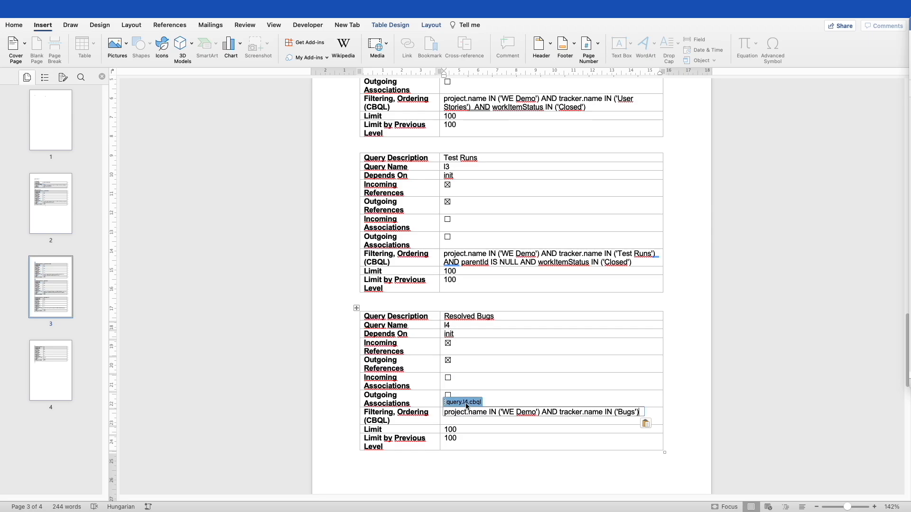
right_click(462, 262)
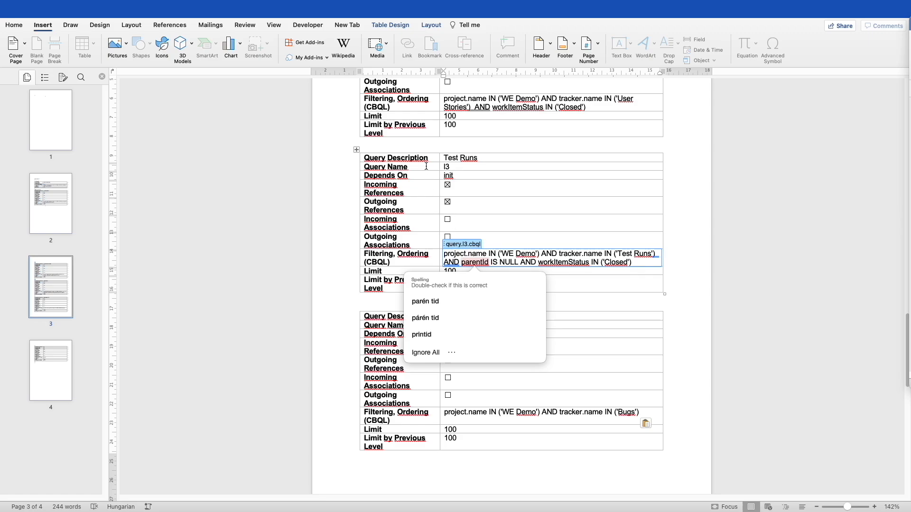
click(692, 324)
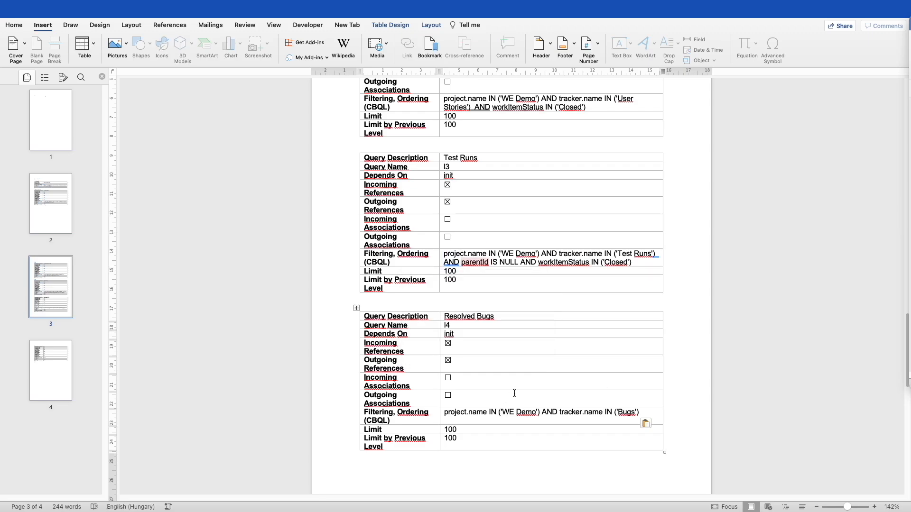
Delete the entire unused l5 query table on page 4.
scroll(453, 390, down, 7)
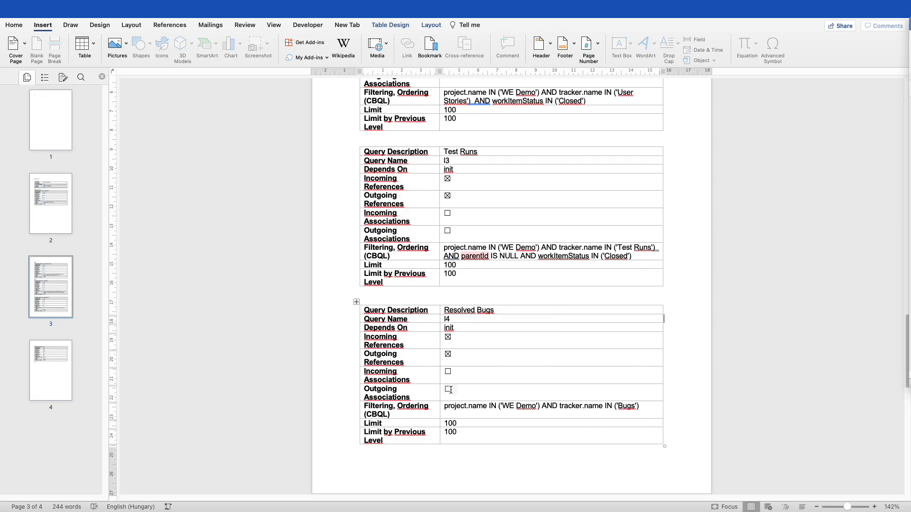
scroll(451, 390, down, 2)
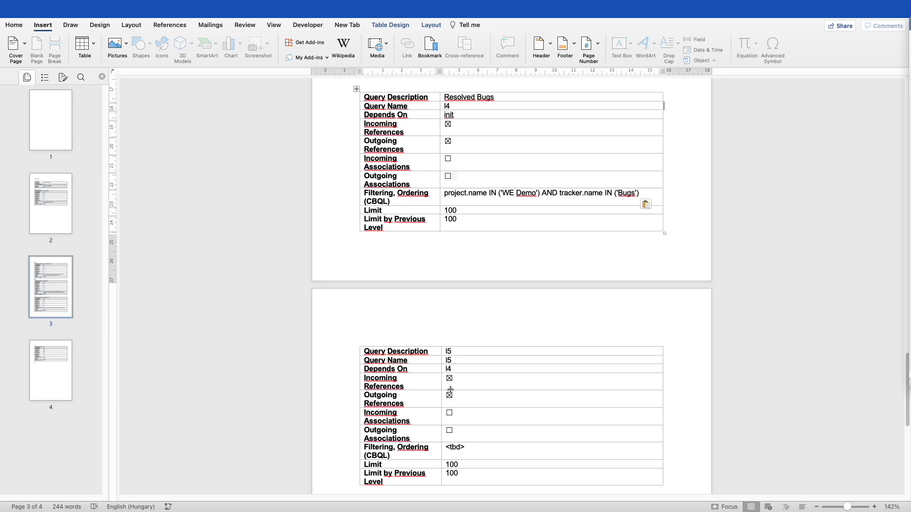
right_click(370, 354)
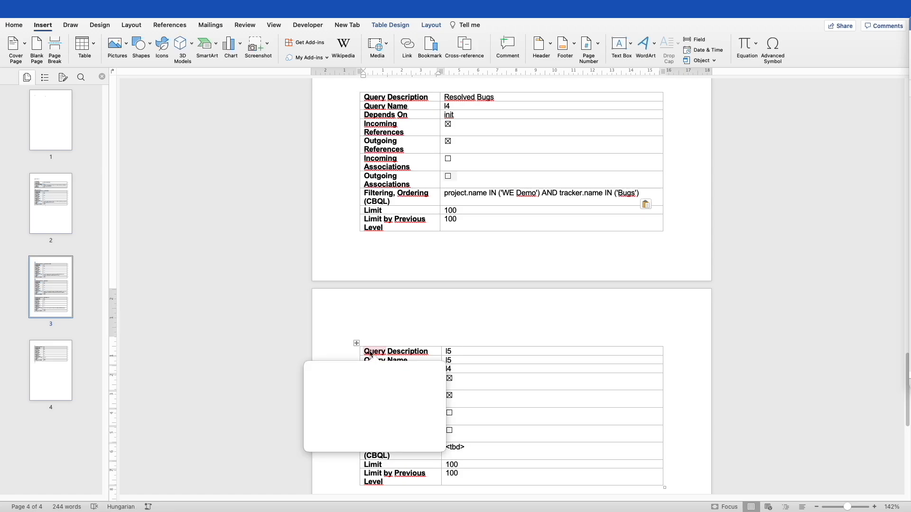
click(357, 344)
click(357, 343)
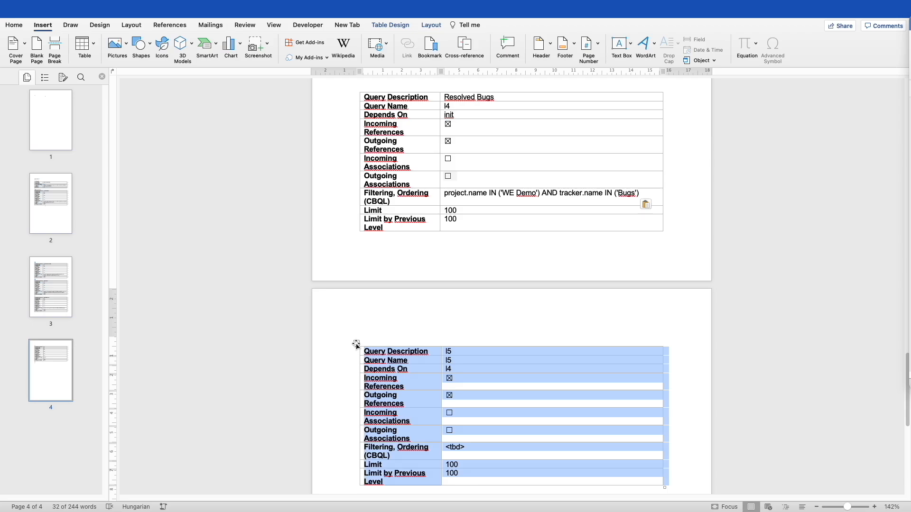
right_click(356, 346)
mouse_move(356, 346)
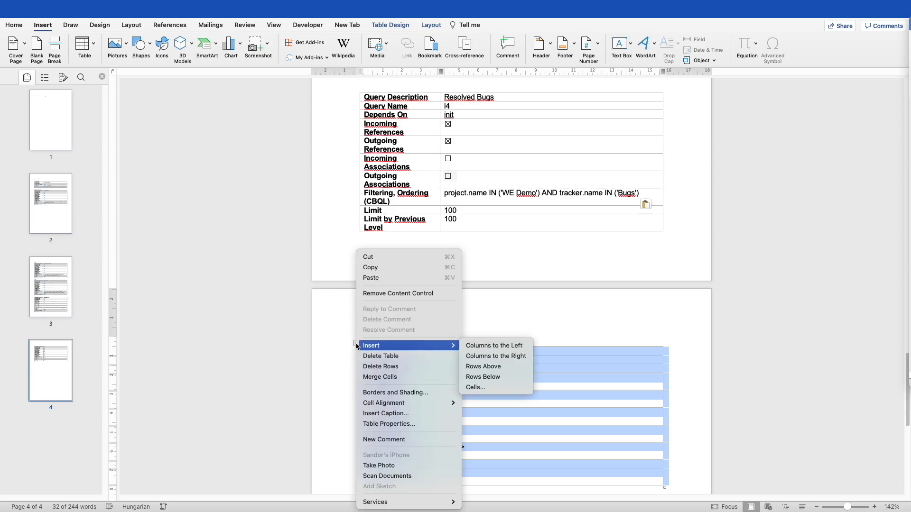
click(382, 355)
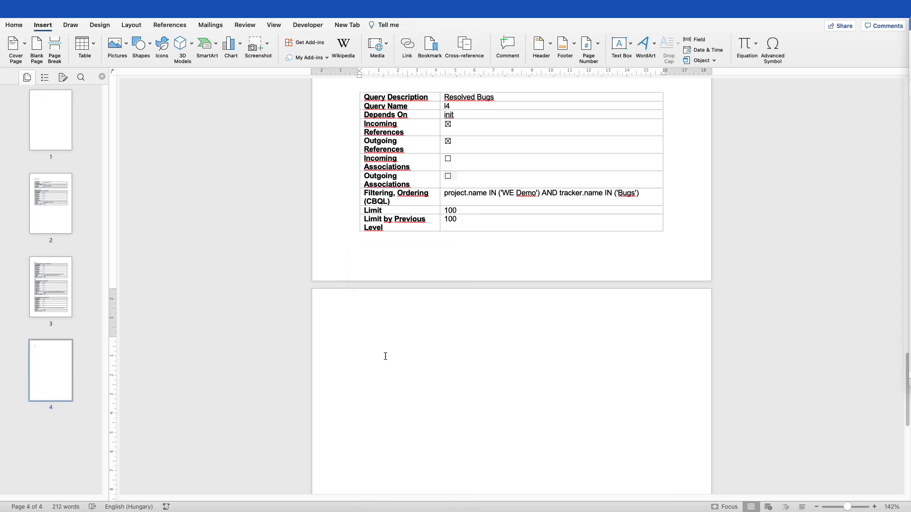
Switch to the nine-page source document and copy the Debug Options, Logging configuration and Rendering parameters sections from page 8.
scroll(386, 356, down, 10)
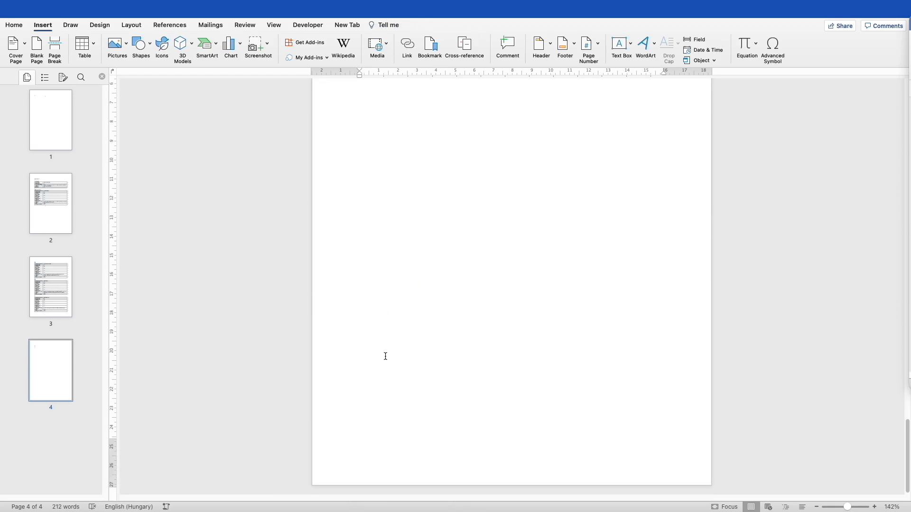
scroll(385, 356, up, 3)
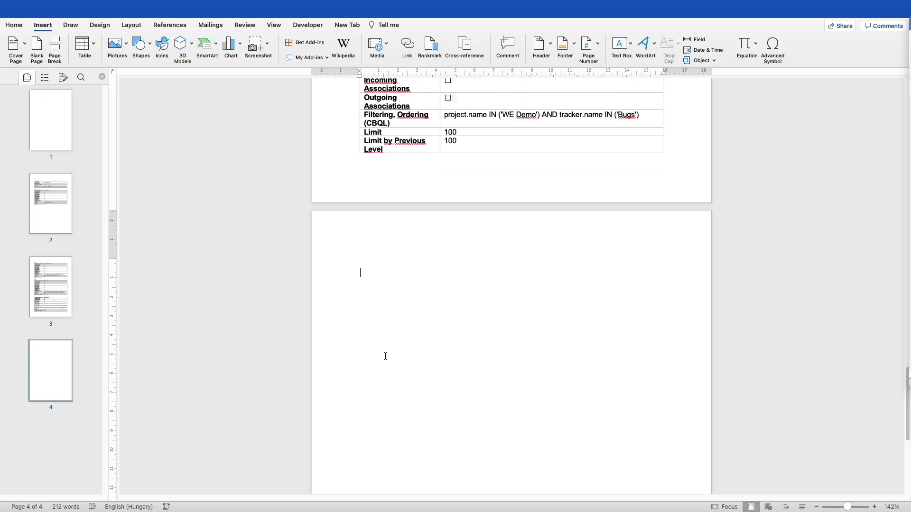
key(ctrl+Right)
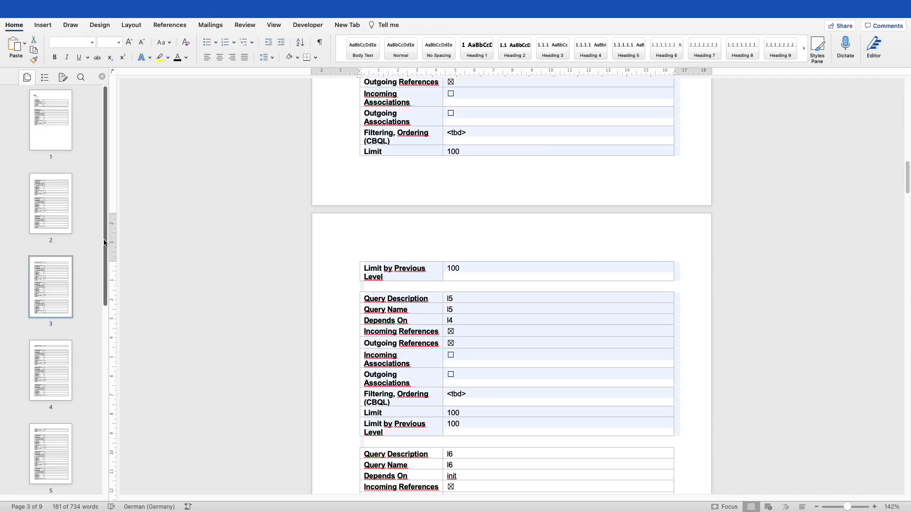
scroll(108, 237, down, 5)
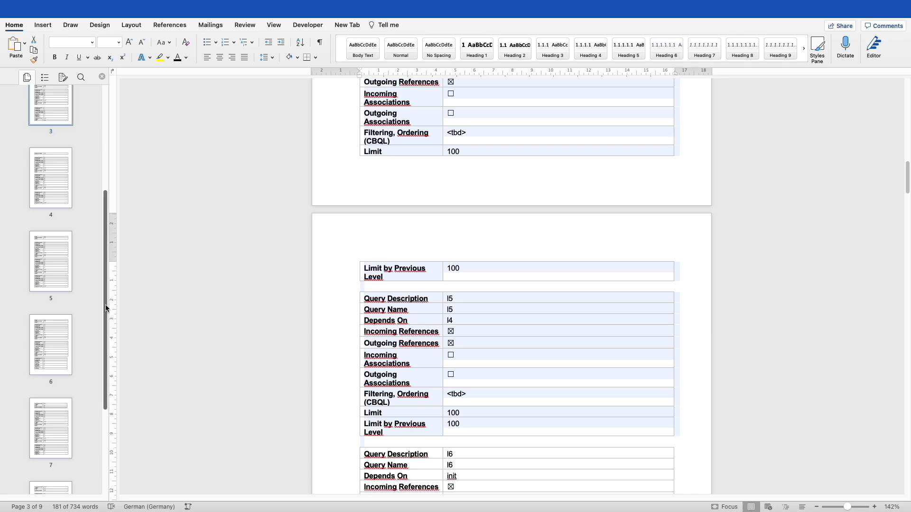
drag(106, 309, 95, 386)
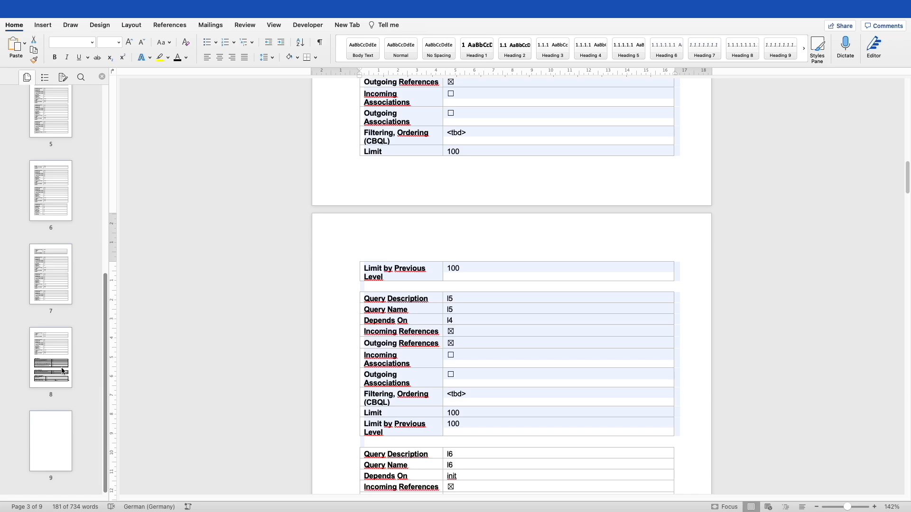
click(62, 371)
scroll(516, 350, down, 1)
scroll(516, 350, down, 10)
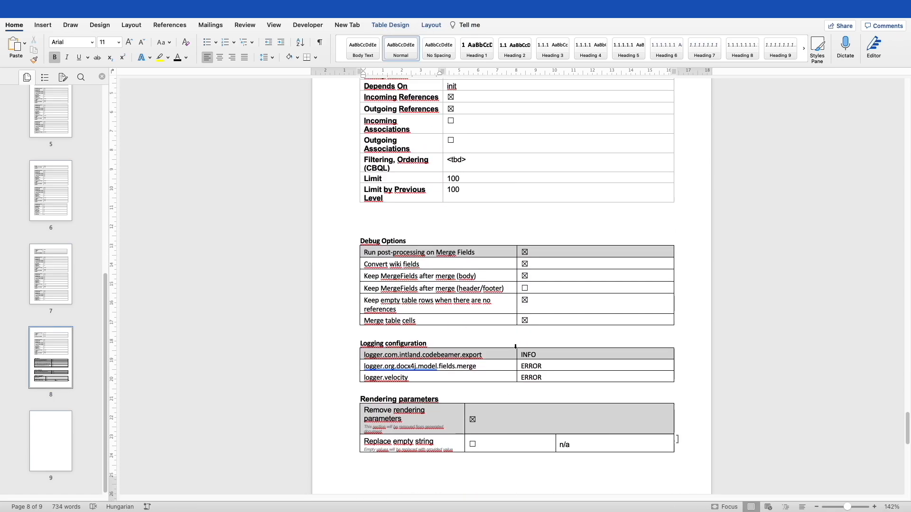
scroll(516, 348, down, 2)
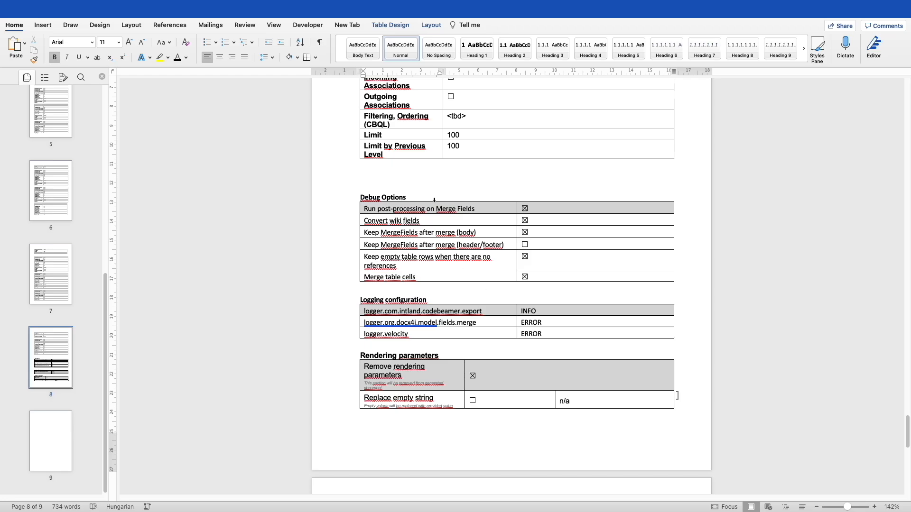
drag(362, 186, 468, 417)
key(super+c)
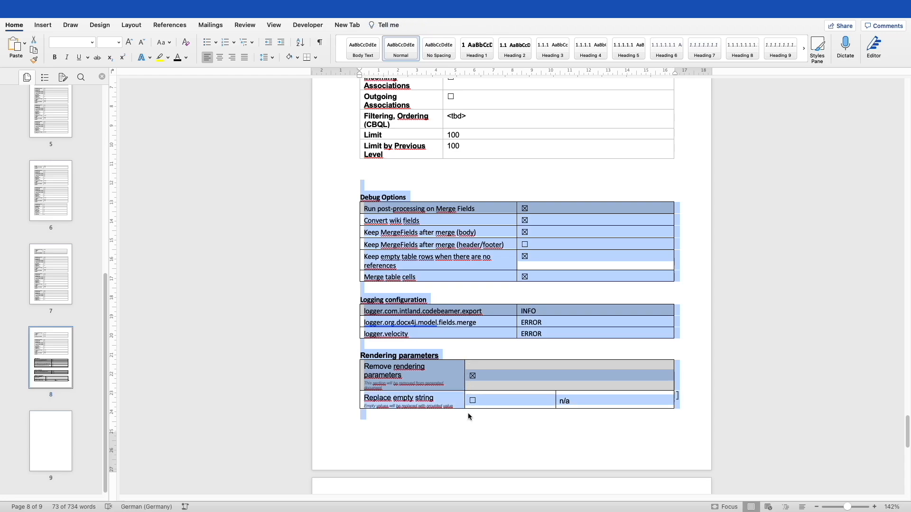
Return to the report template and paste the copied Debug Options, Logging configuration and Rendering parameters sections onto the empty page 4.
key(ctrl+Left)
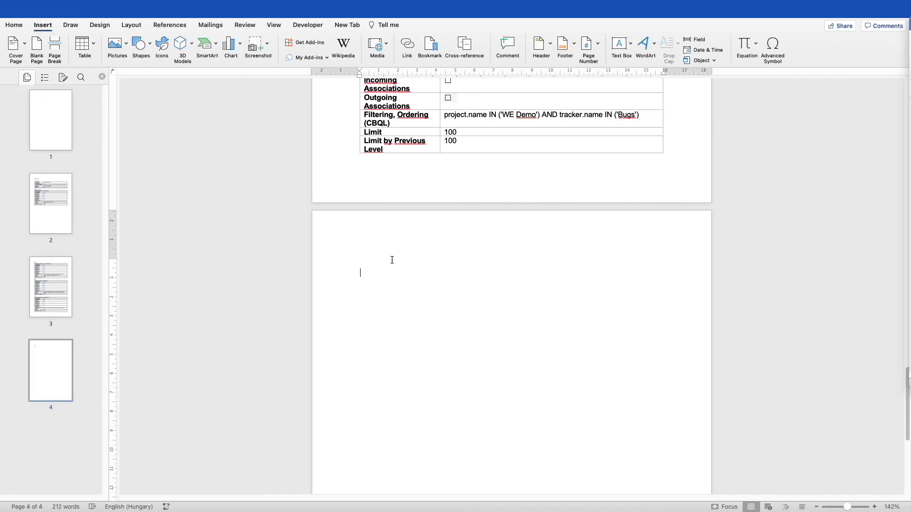
key(super+v)
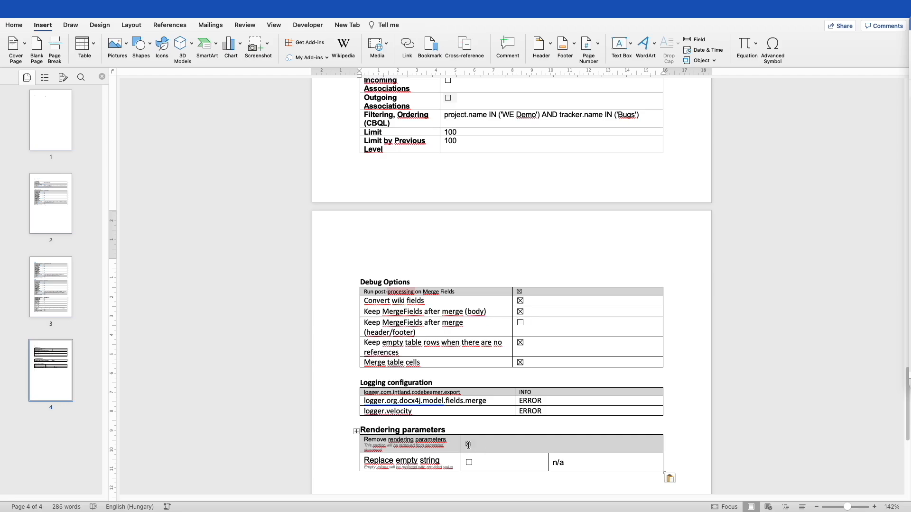
scroll(469, 448, down, 1)
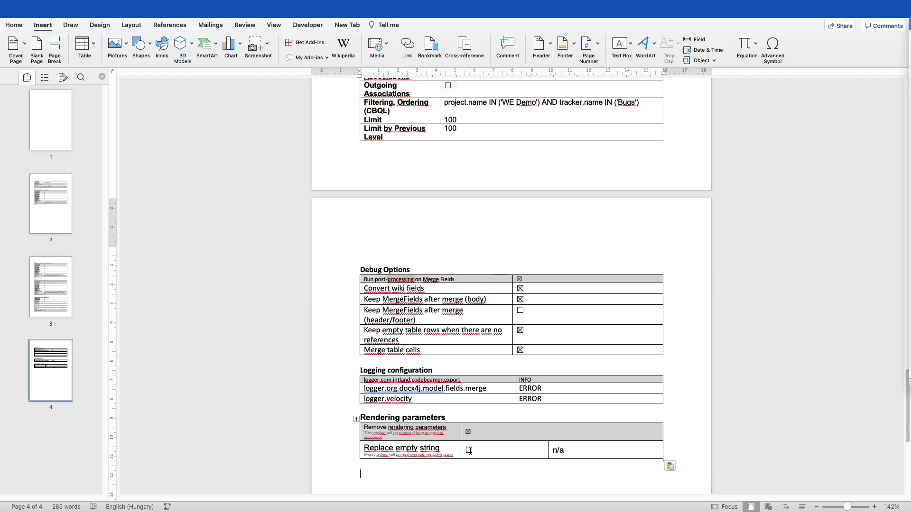
Enable the Replace empty string option in the Rendering parameters table.
click(470, 451)
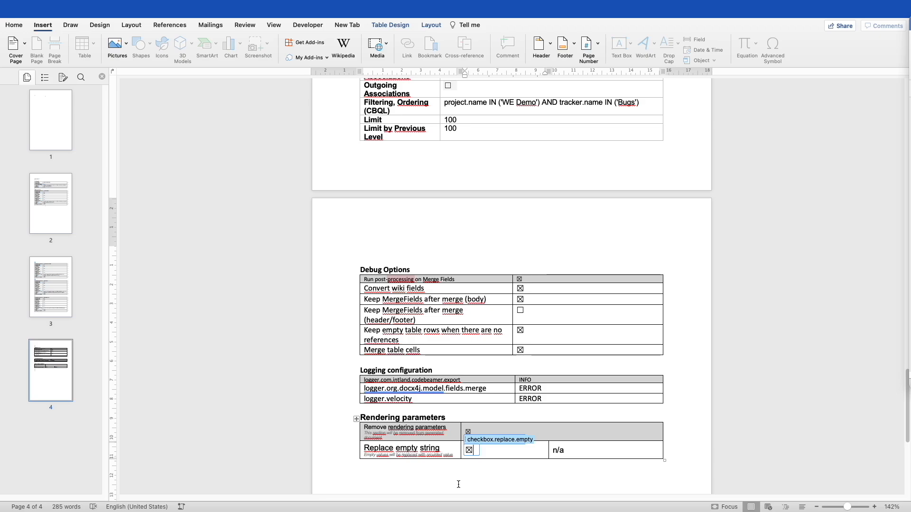
Show the formatting marks and insert an empty paragraph above the Parameters heading on page 2.
scroll(377, 390, up, 10)
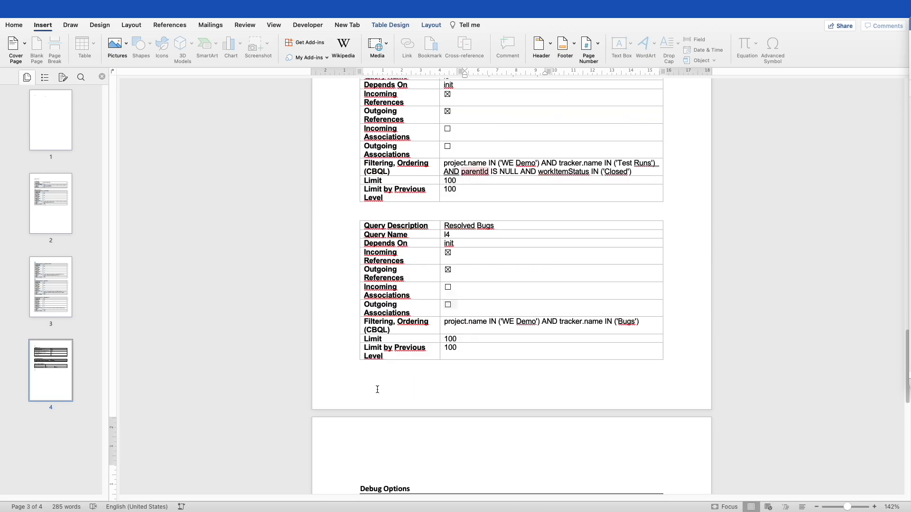
scroll(377, 390, up, 5)
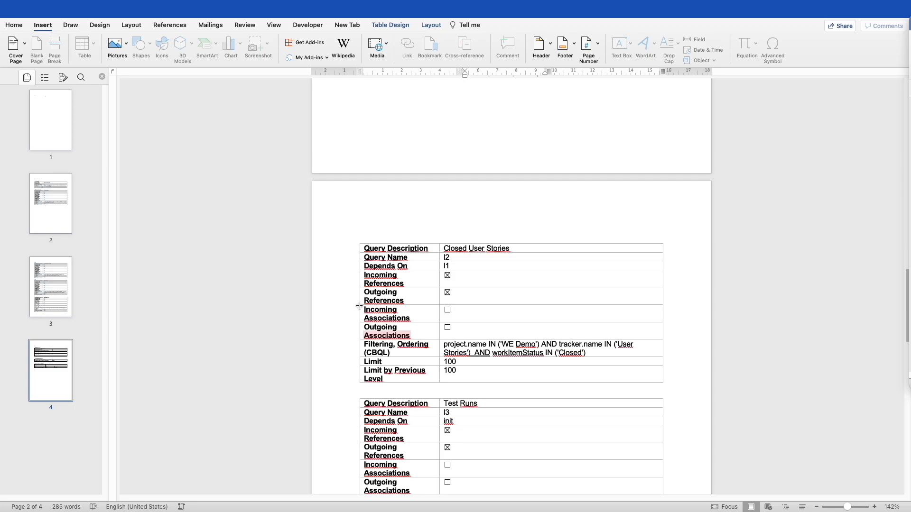
scroll(359, 305, up, 15)
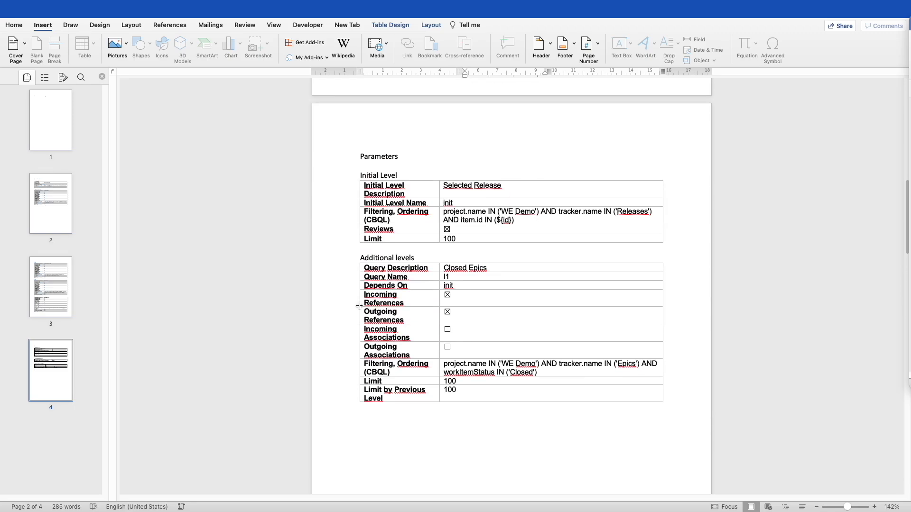
scroll(359, 306, up, 5)
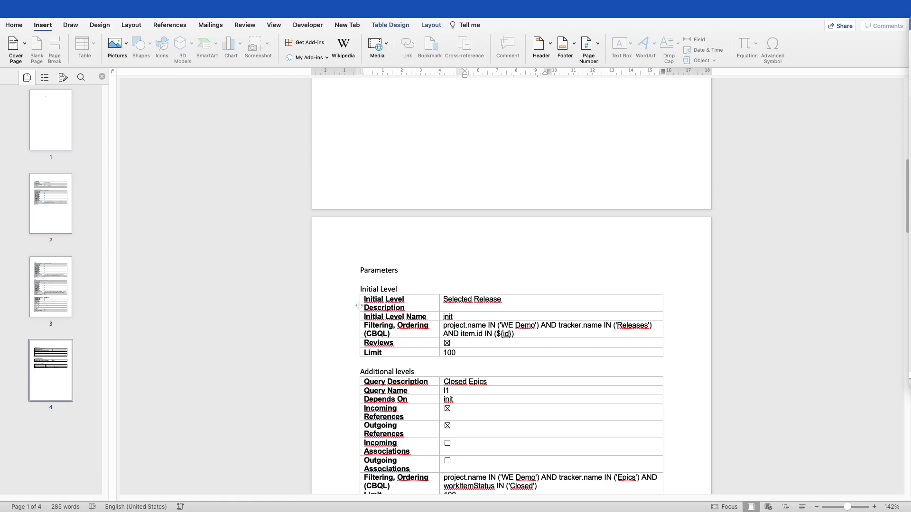
click(372, 255)
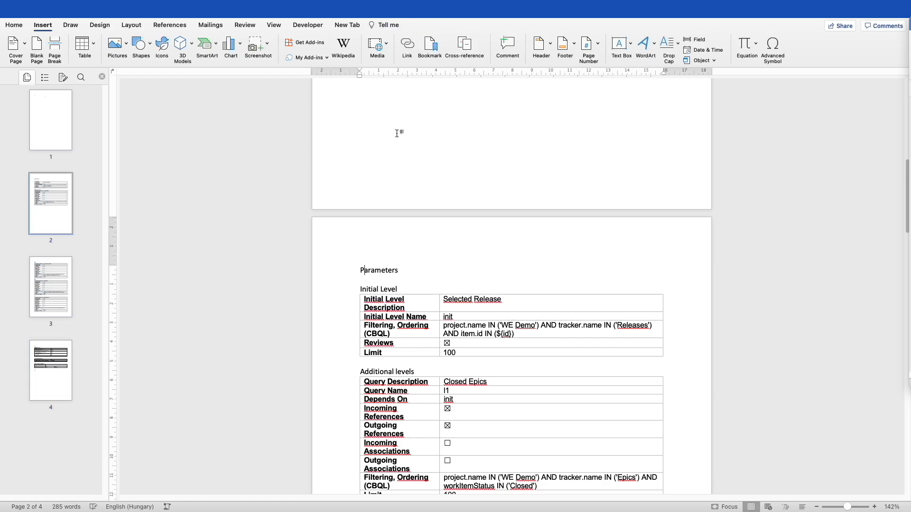
click(14, 25)
click(321, 42)
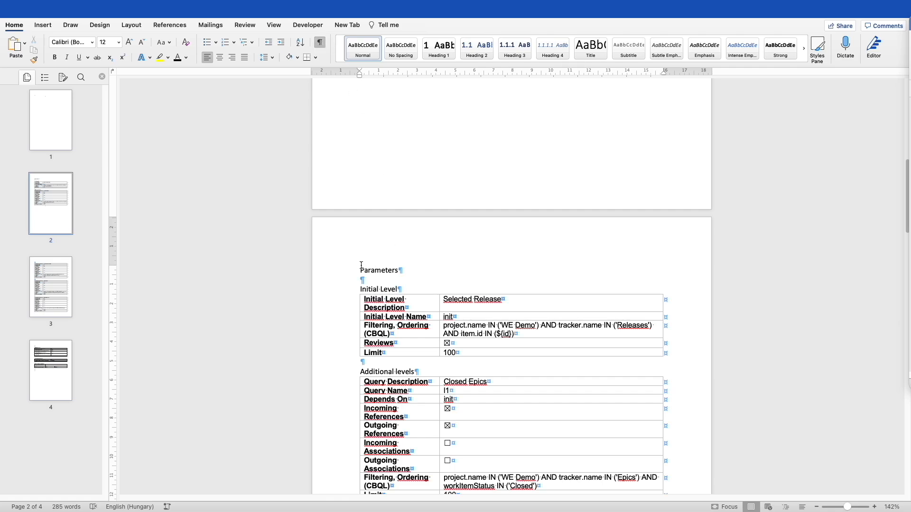
key(Return)
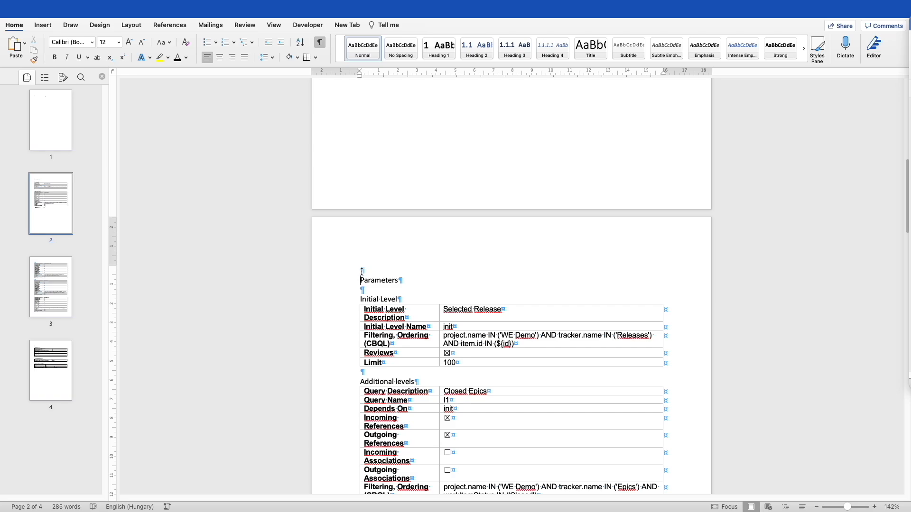
Bookmark everything from the empty paragraph above Parameters to the end of the document as "template_parameters".
drag(361, 272, 415, 339)
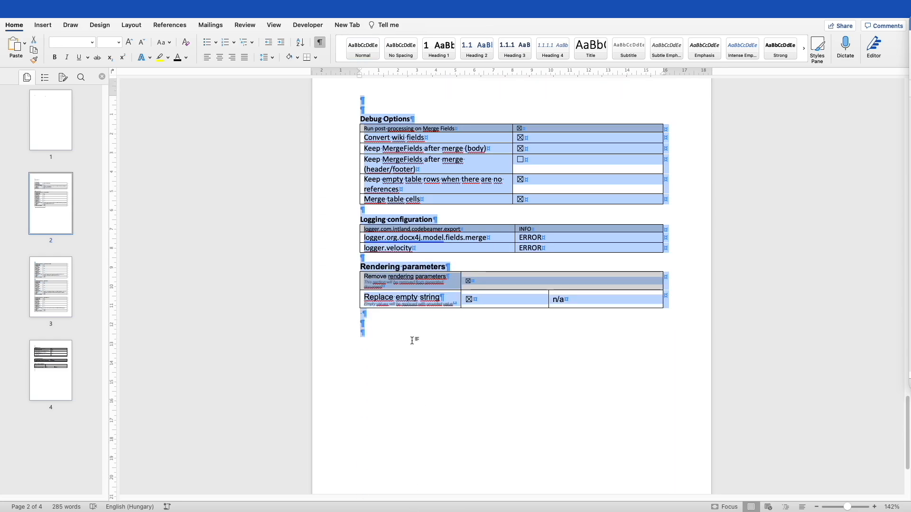
click(43, 25)
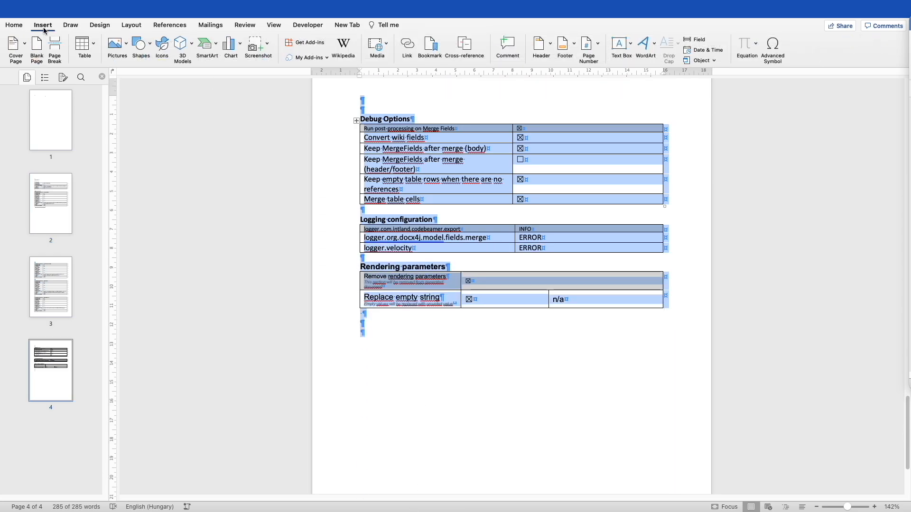
click(432, 46)
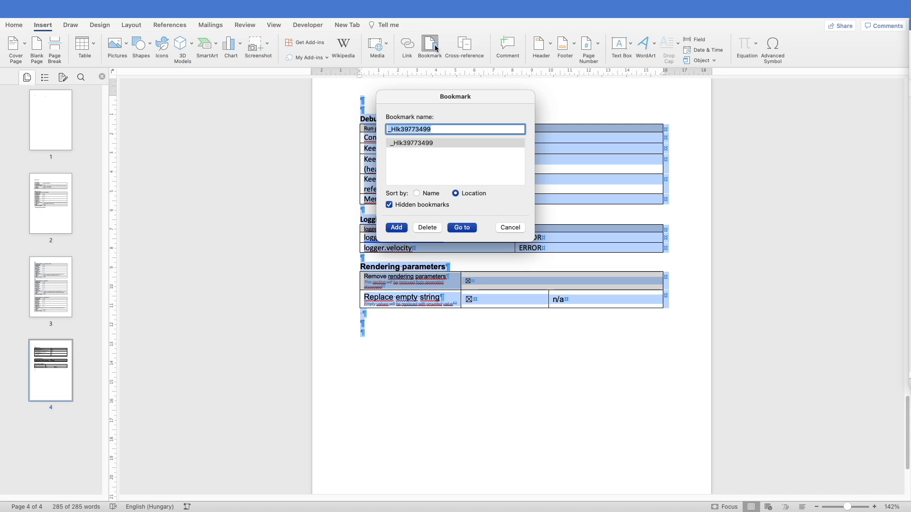
text(template_parame)
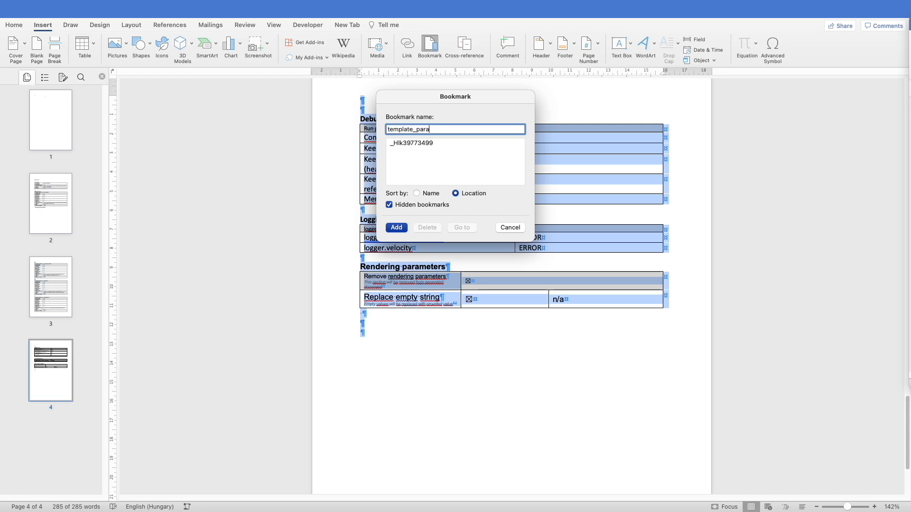
text(ters)
click(403, 228)
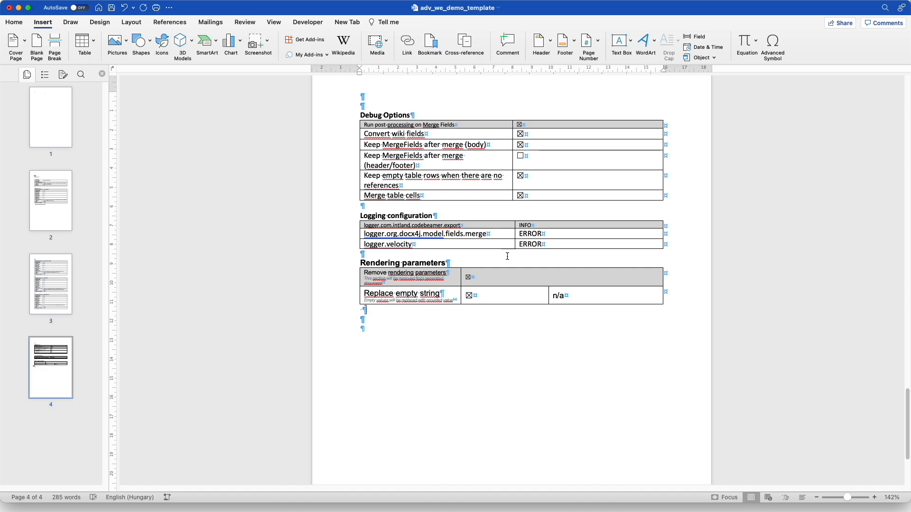
Insert twelve empty paragraphs above the page break on page 1.
click(41, 129)
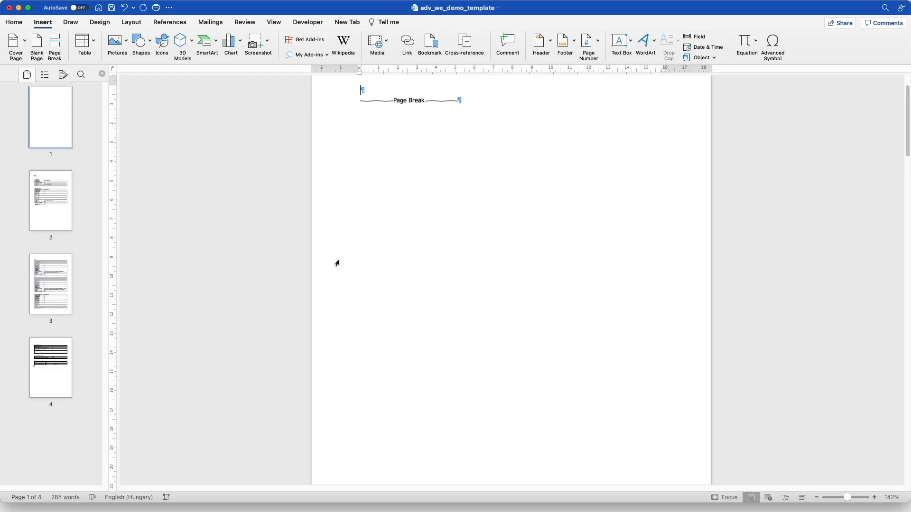
key(Return)
key(Return)
key(Return)
key(Return)
key(Return)
key(Return)
key(Return)
key(Return)
key(Return)
key(Return)
key(Return)
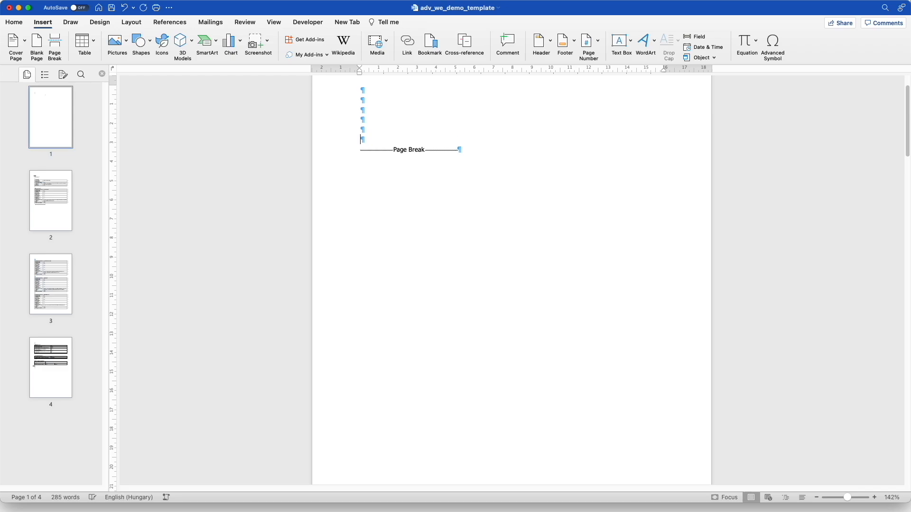
key(Return)
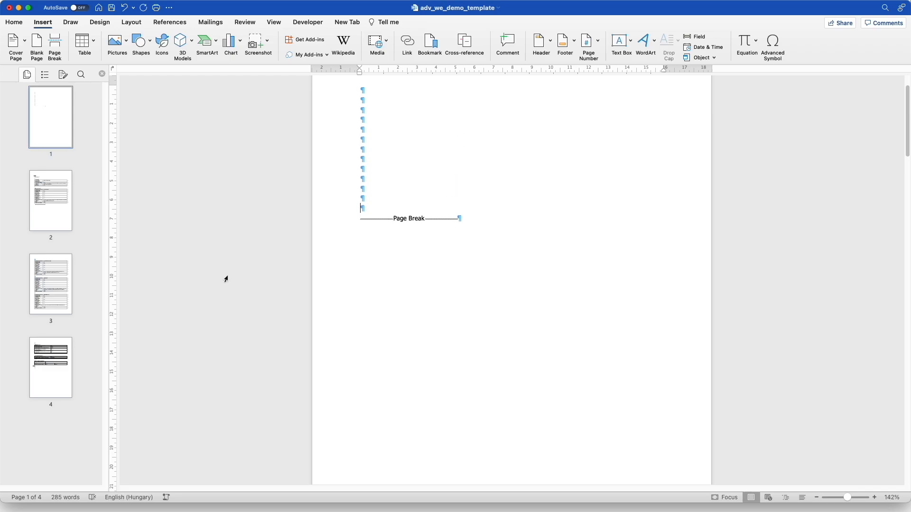
Insert a MergeField named "projetc.name" in the last empty paragraph above the page break on page 1.
click(695, 37)
click(486, 140)
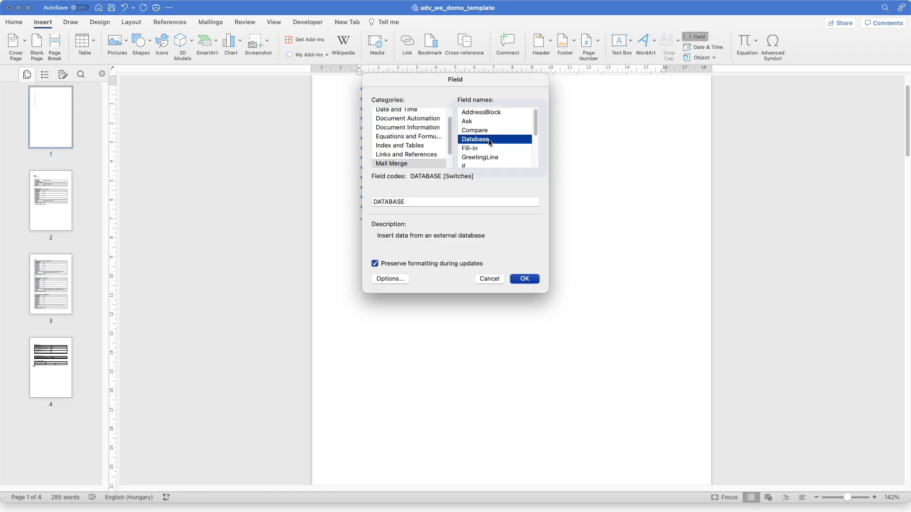
key(m)
click(451, 202)
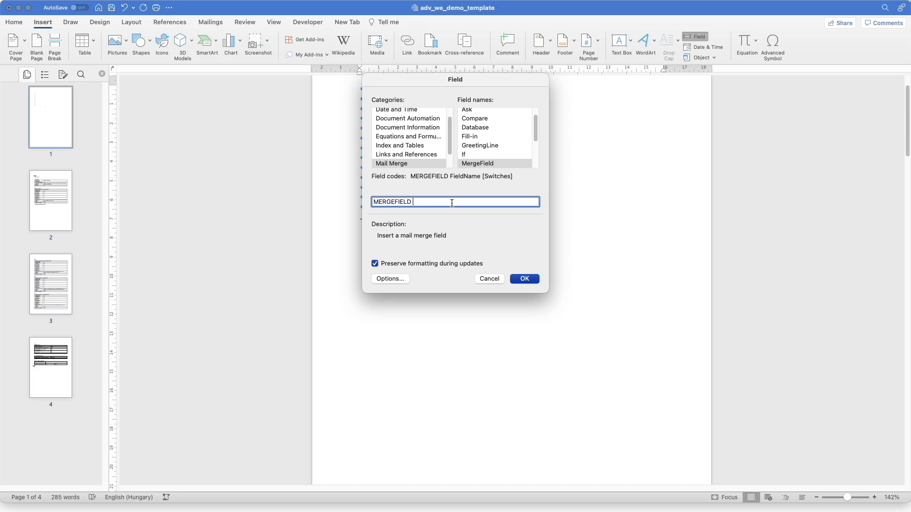
text(projetc.name)
click(524, 278)
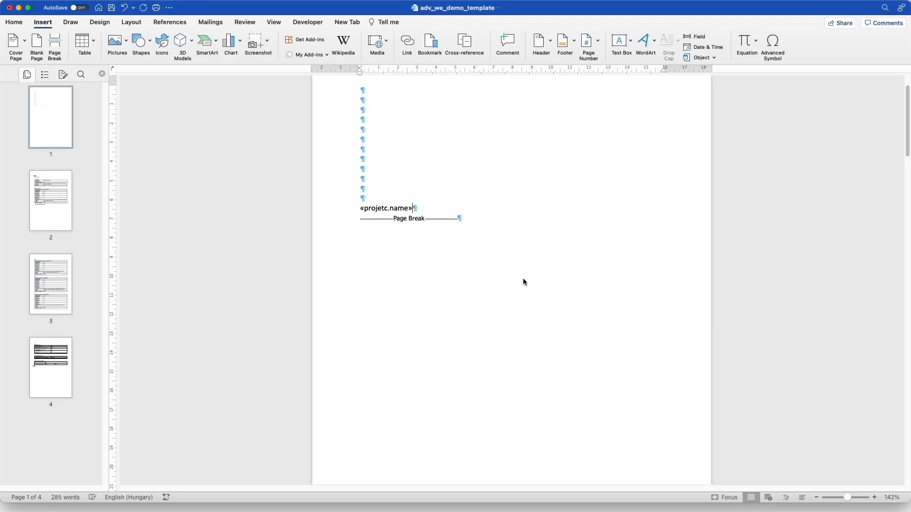
Add a line reading "Release: " below the project name field, followed by a MergeField named "init.name".
key(Return)
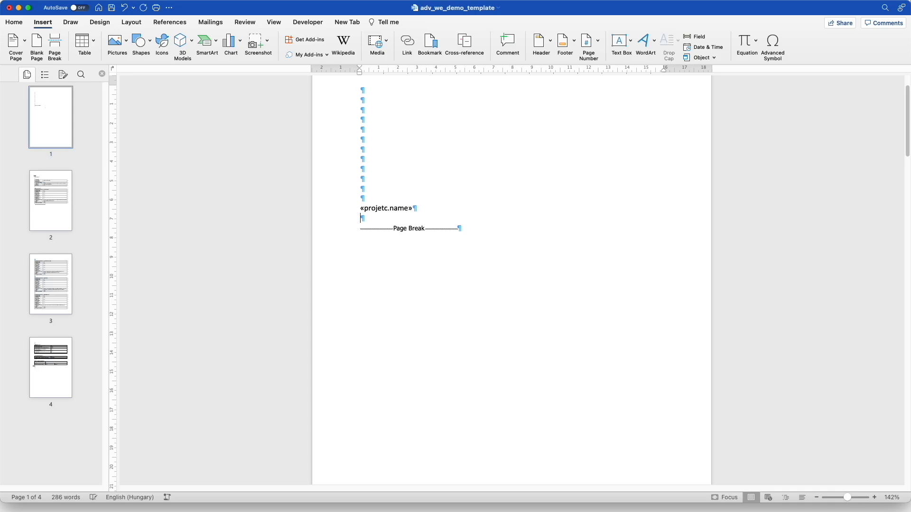
text(Release)
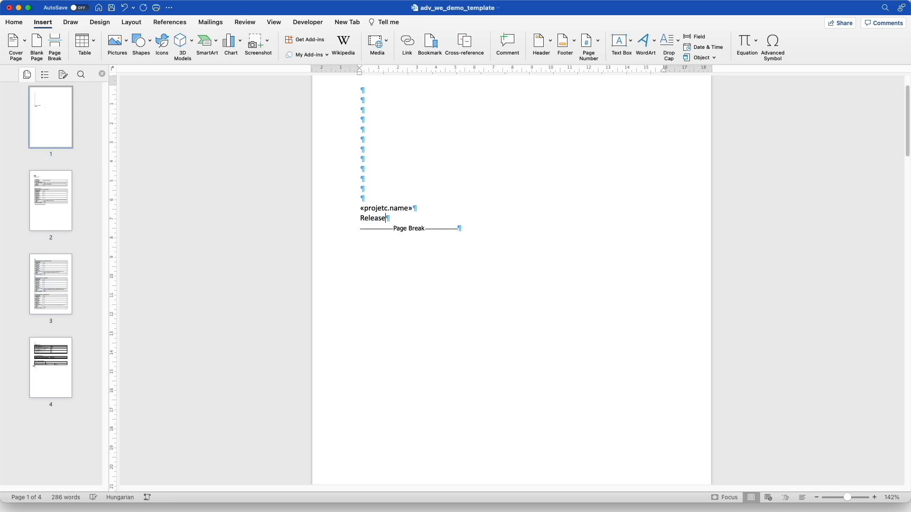
text(:)
click(695, 36)
click(511, 133)
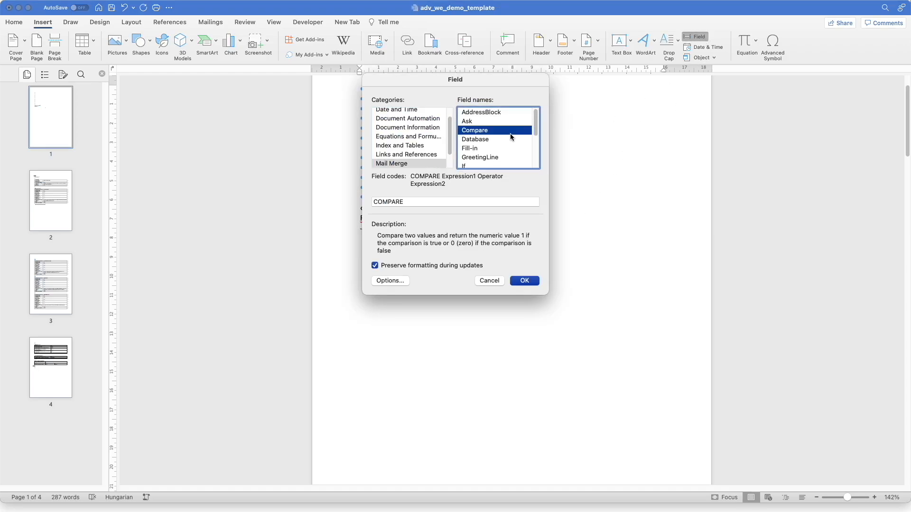
key(m)
click(444, 203)
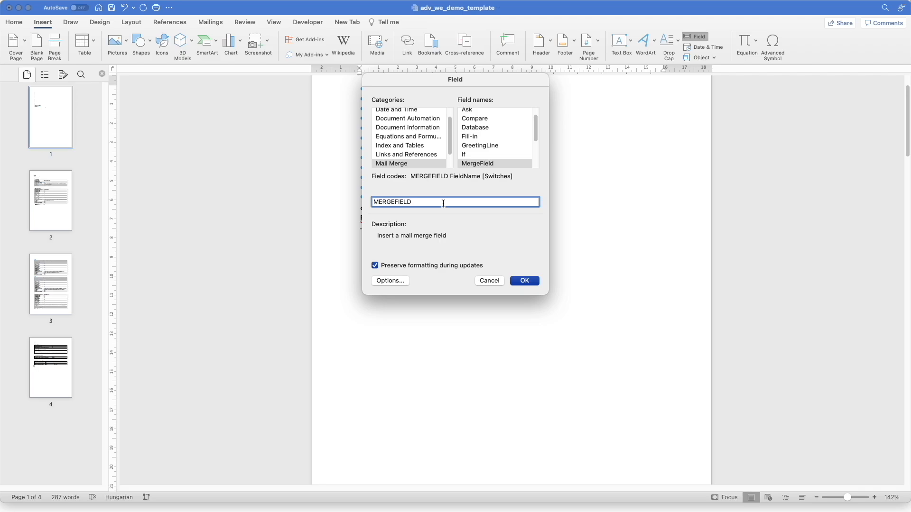
text(init.name)
click(524, 281)
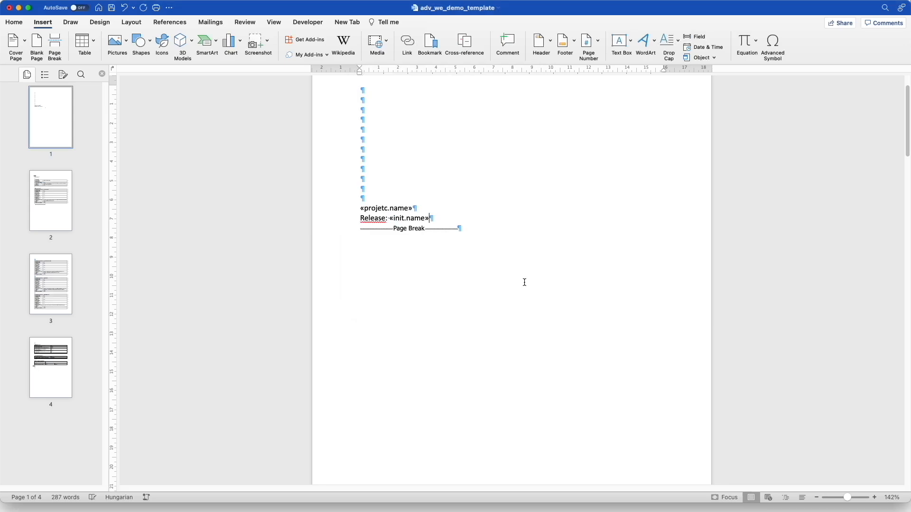
Apply the Title style to the project name and Release lines on page 1 and center them.
drag(457, 217, 372, 210)
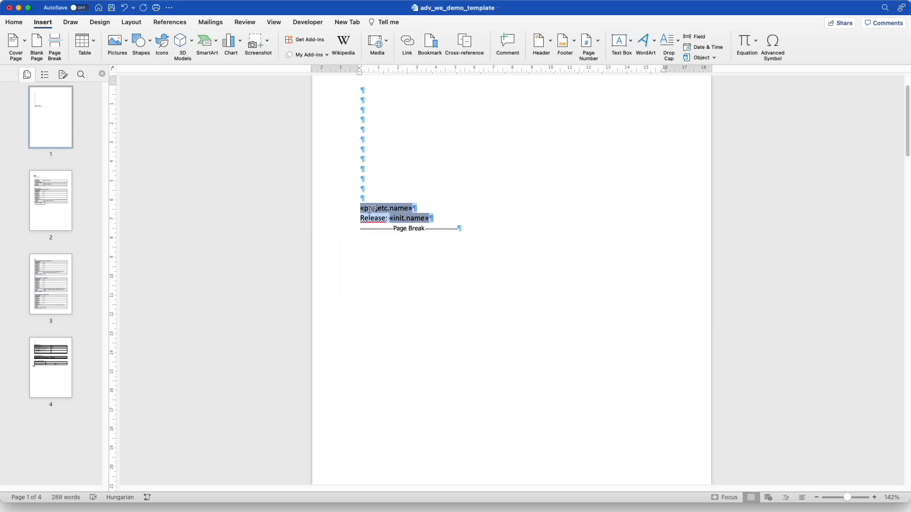
click(14, 23)
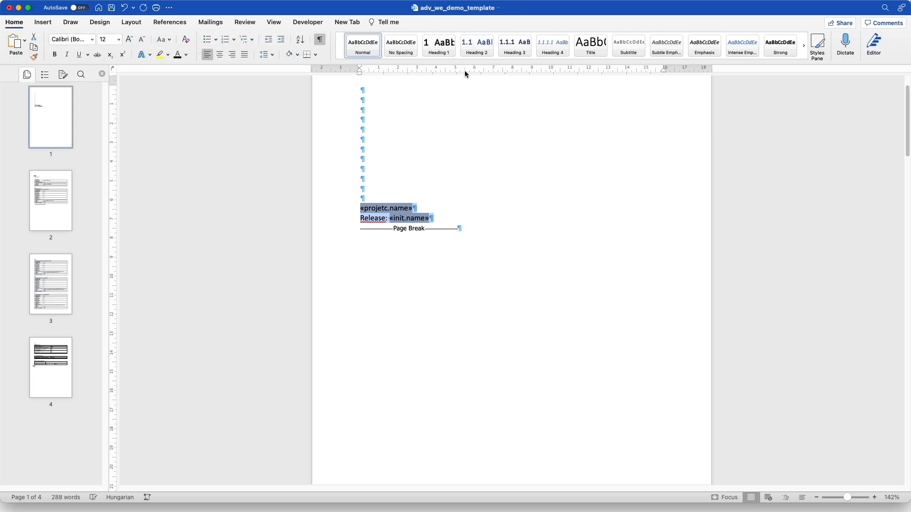
click(582, 52)
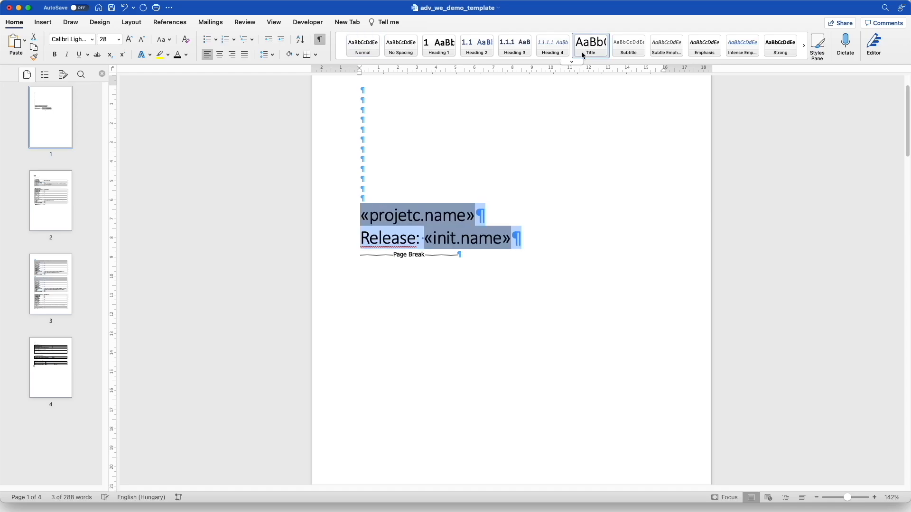
click(220, 55)
Insert another page break after the existing one on page 1 to create an empty page before the parameters.
click(477, 258)
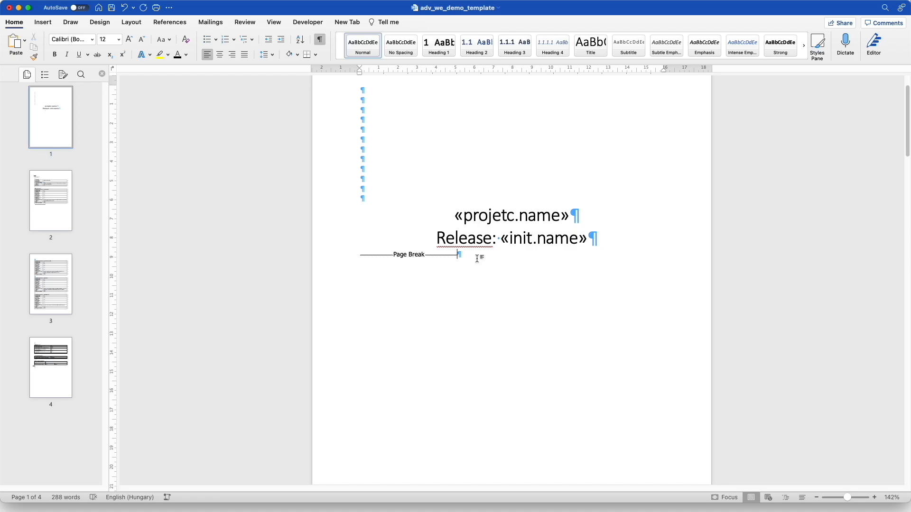
click(42, 22)
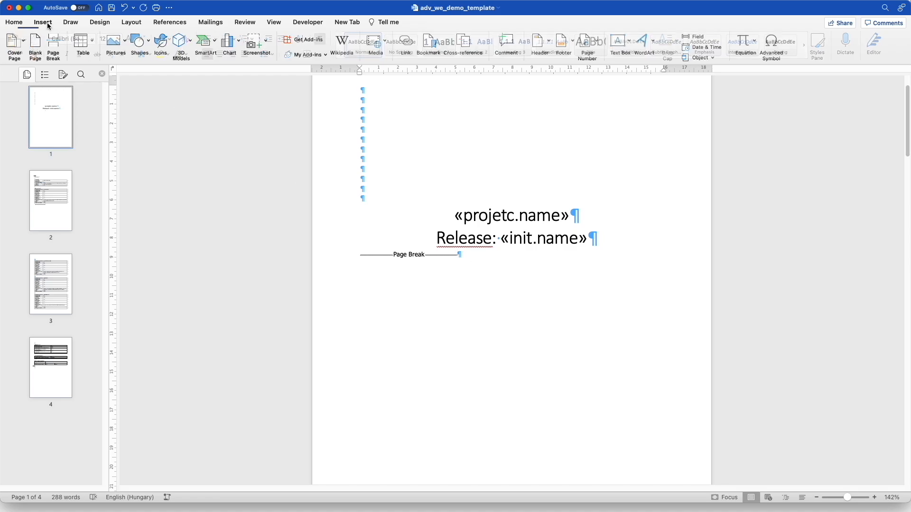
click(56, 47)
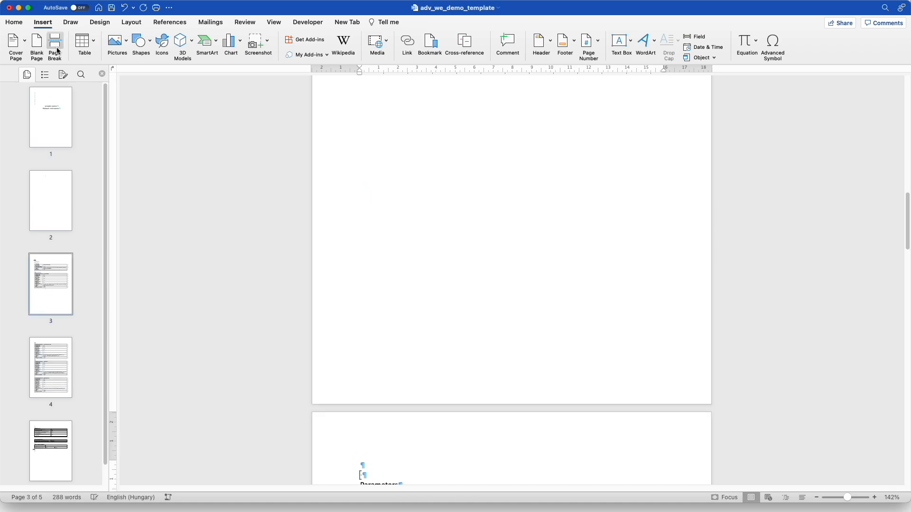
Enter "Epics and User Stories" at the start of the empty page 2, followed by an empty paragraph before the page break.
scroll(419, 218, up, 8)
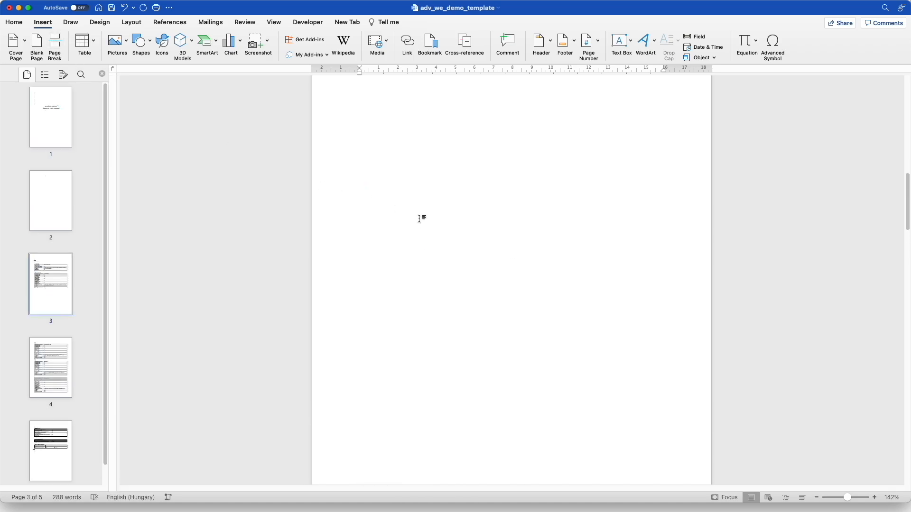
click(365, 271)
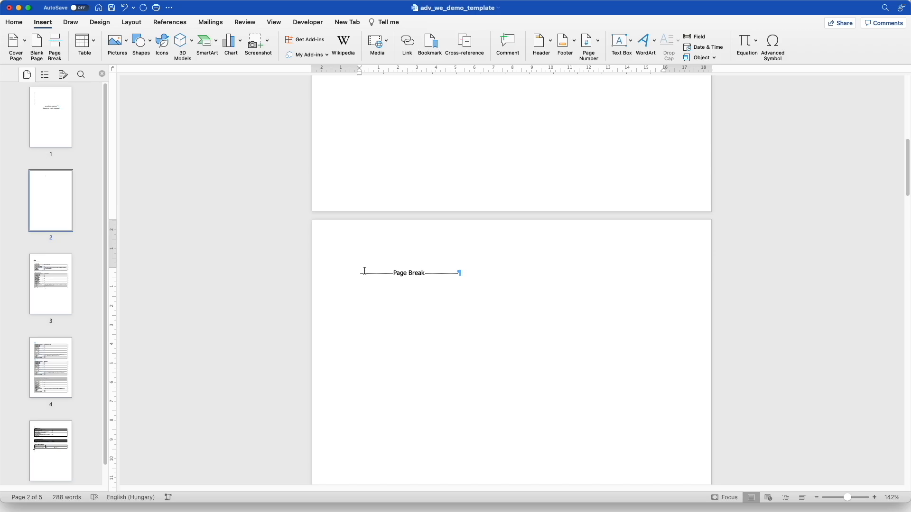
text(Ep)
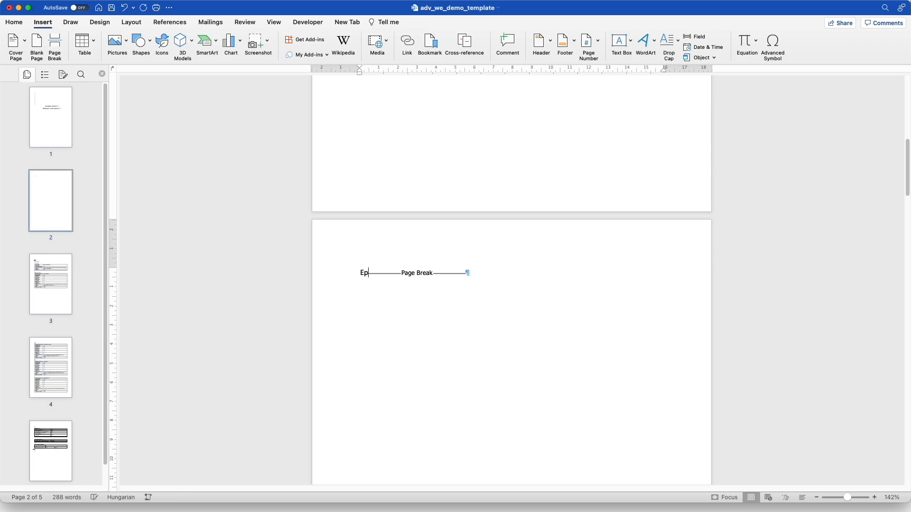
text(ics and User Stories)
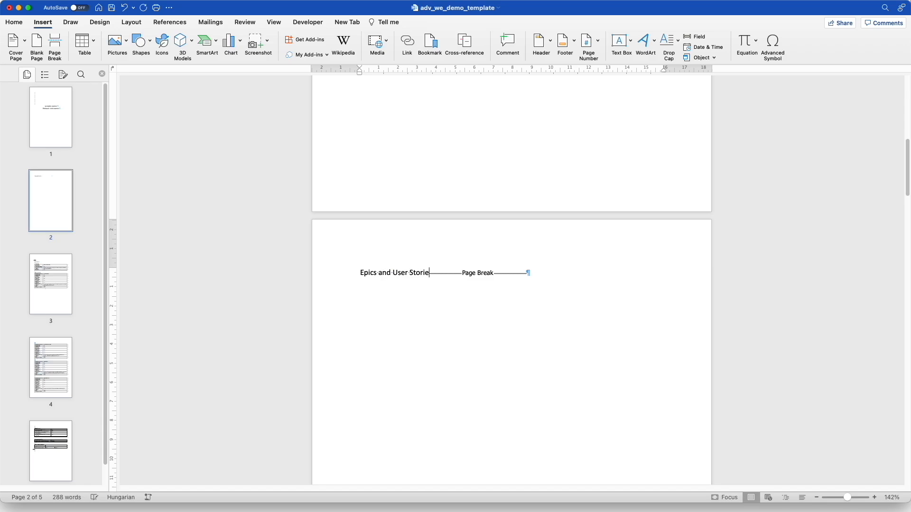
key(Return)
key(Return)
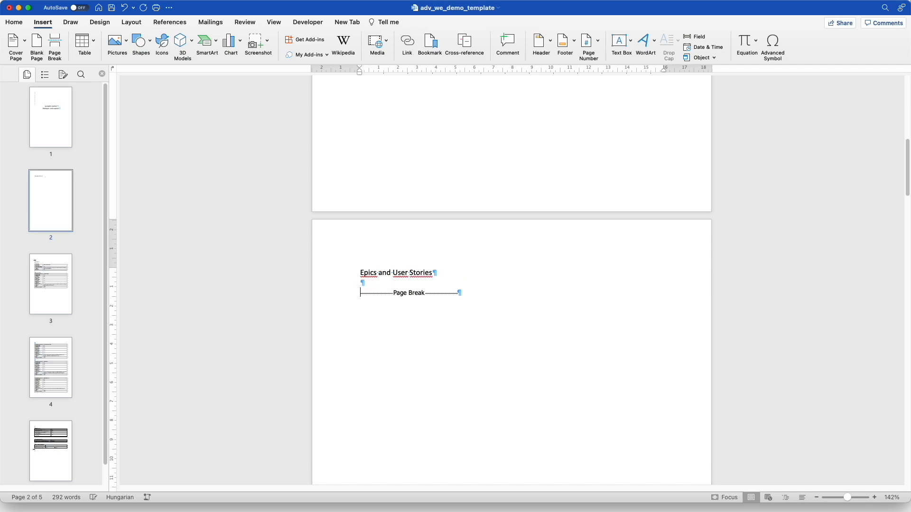
Add the lines "Test Runs" and "Bugs" before the page break on page 2, separated by an empty paragraph.
text(Test Runs)
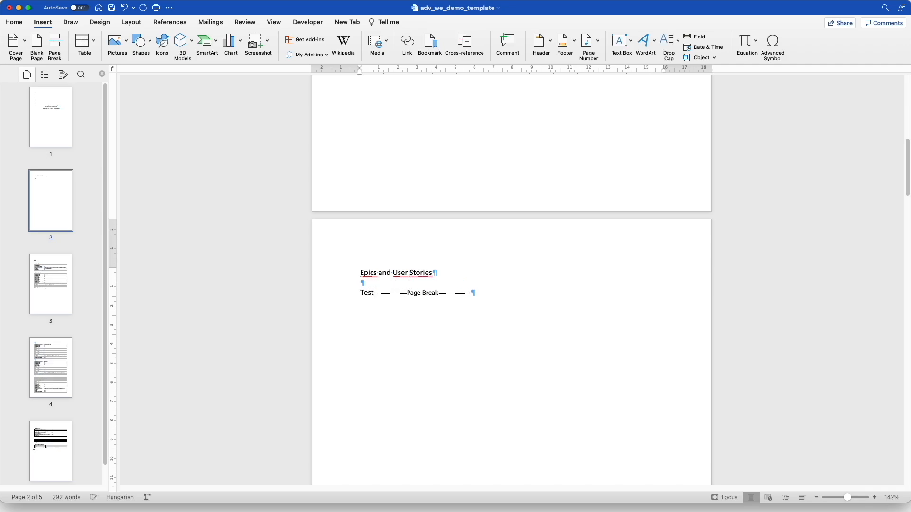
key(Return)
key(Return)
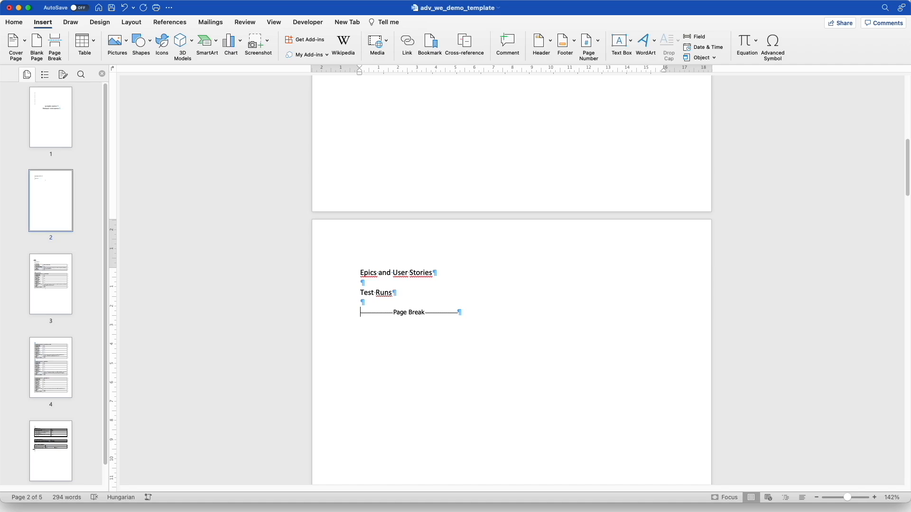
text(Bugs)
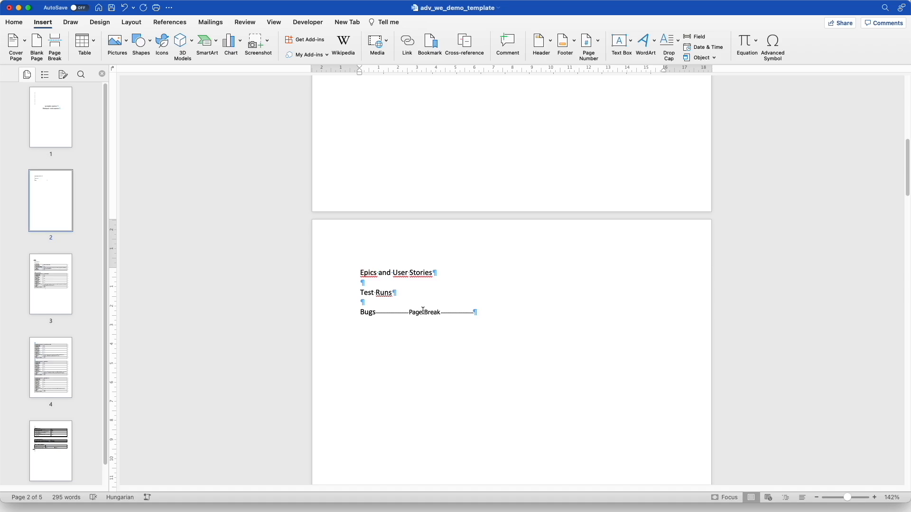
Apply the Heading 1 style to all lines from "Epics and User Stories" through "Bugs".
drag(377, 312, 357, 274)
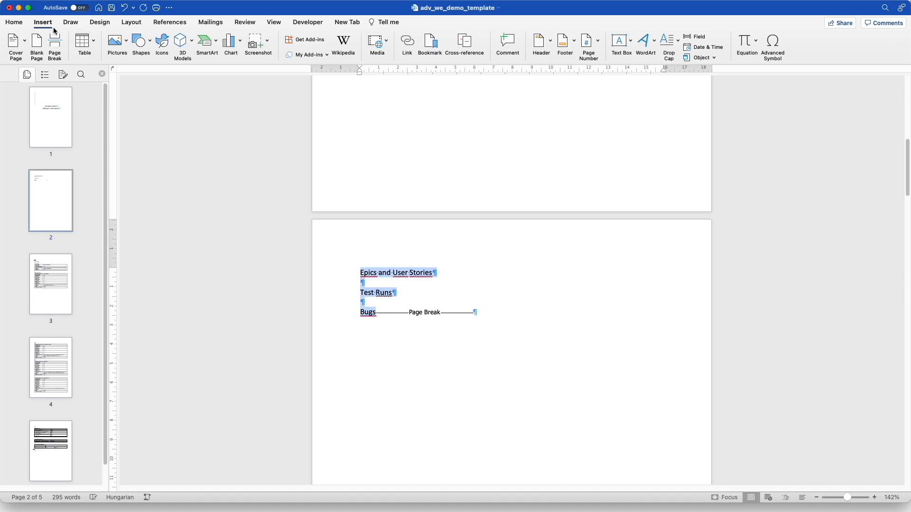
click(14, 22)
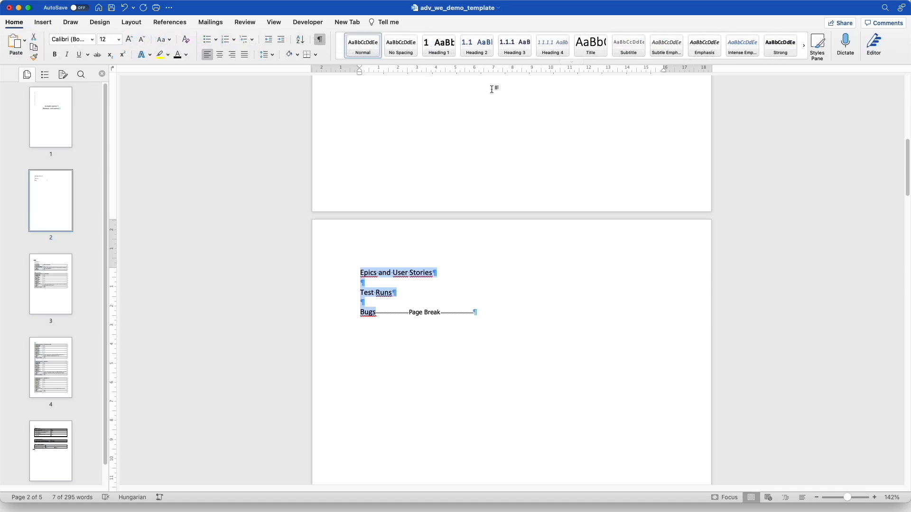
click(440, 52)
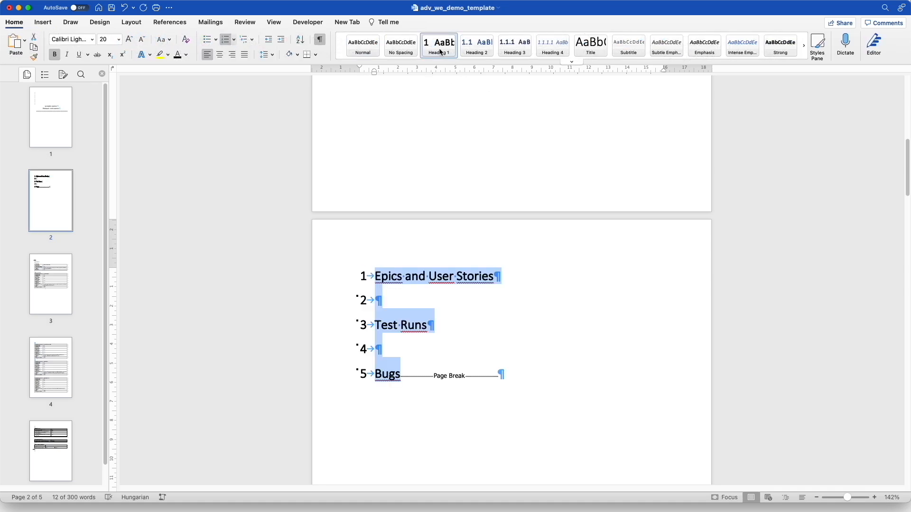
Remove the heading numbers from the two empty paragraphs below "Epics and User Stories" and "Test Runs".
click(403, 296)
key(BackSpace)
click(393, 343)
key(BackSpace)
Insert a MergeField named "init.l1.name" in the empty paragraph below the "Epics and User Stories" heading.
click(398, 292)
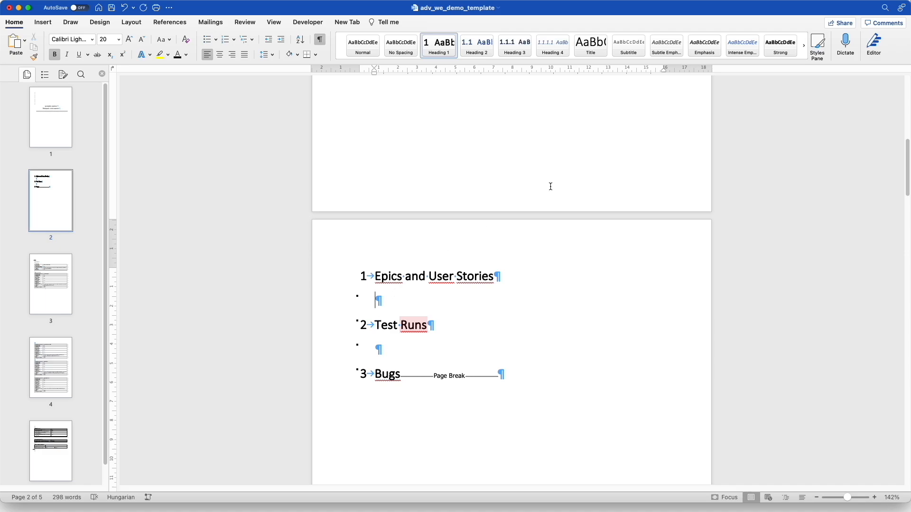
click(41, 23)
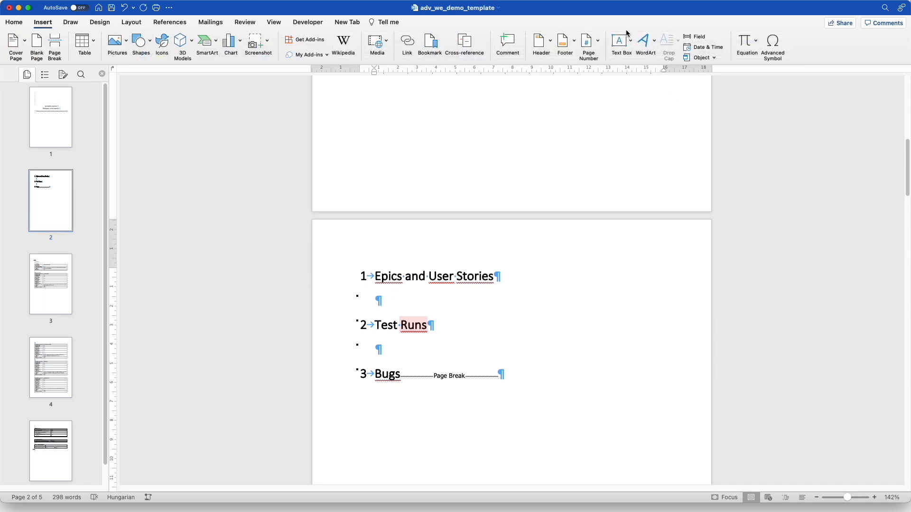
click(695, 37)
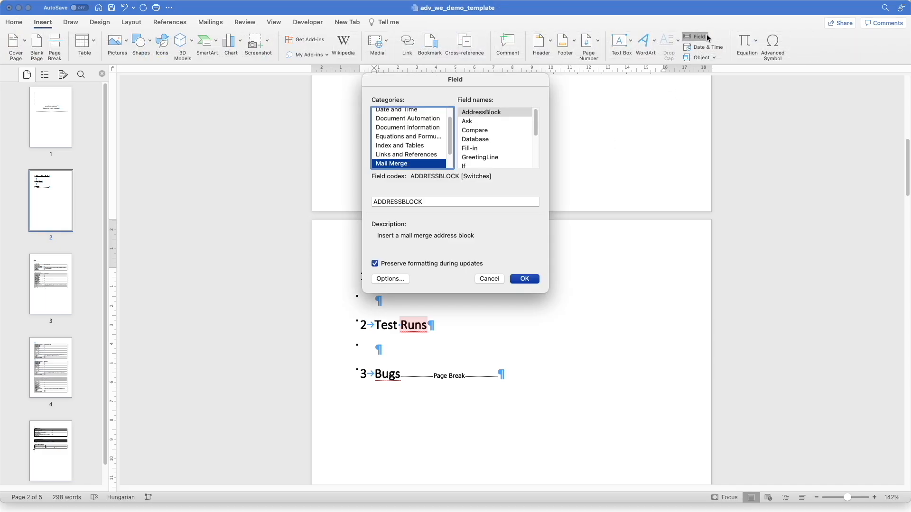
click(474, 130)
key(Down)
key(Down)
key(Down)
key(Down)
key(Down)
click(449, 203)
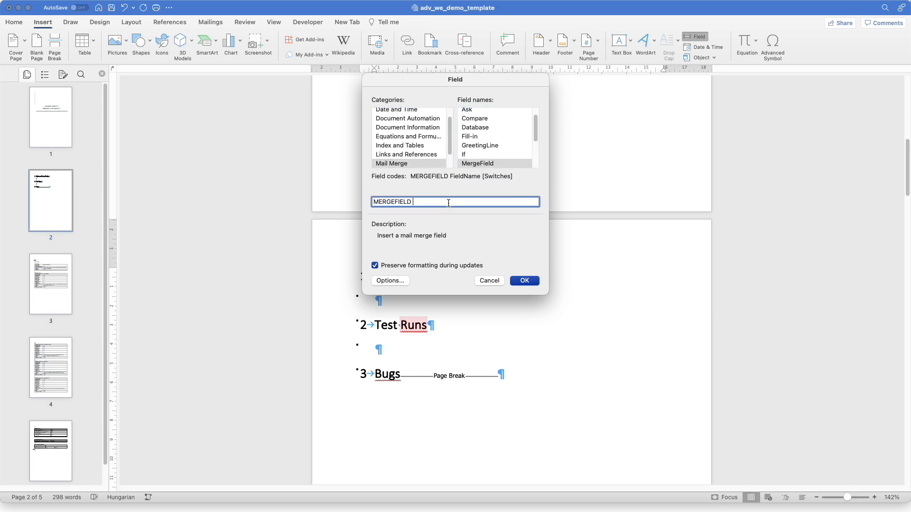
text(init.l1.name)
click(524, 279)
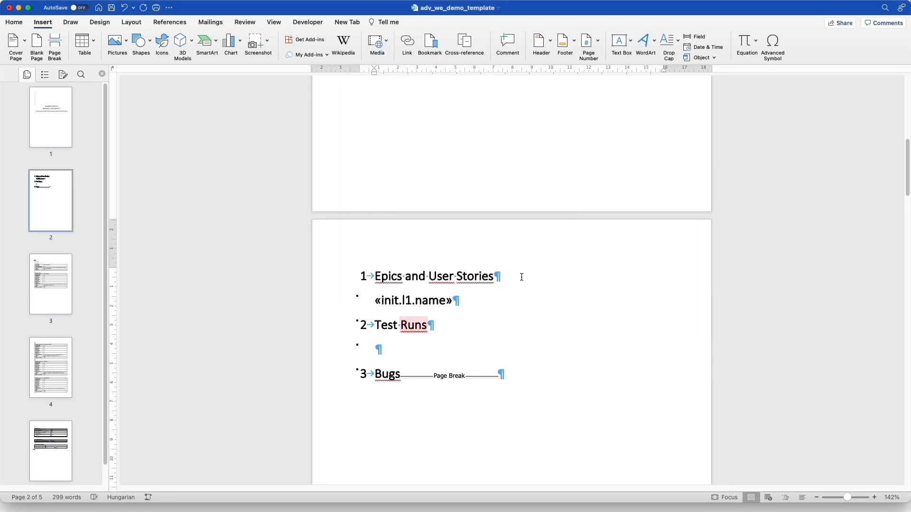
Add a line below the init.l1.name field containing a MergeField named "ini.l1.descripion".
key(Return)
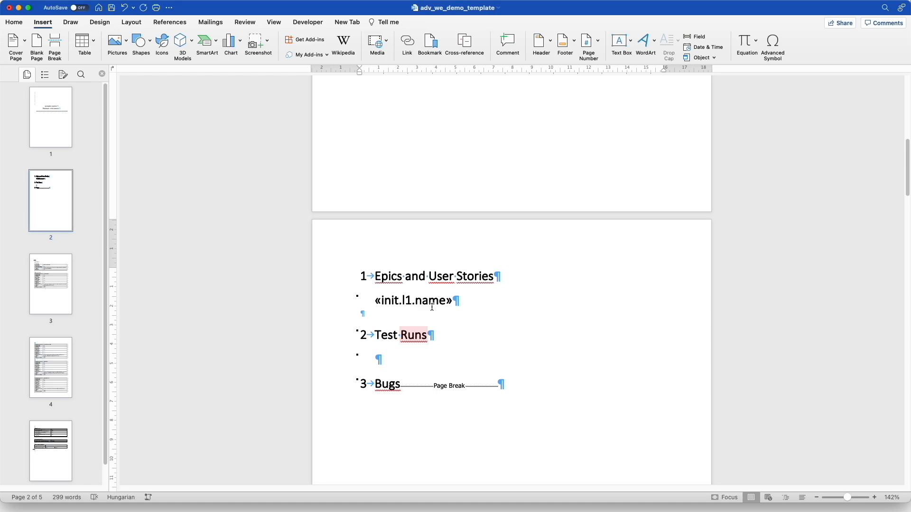
click(694, 36)
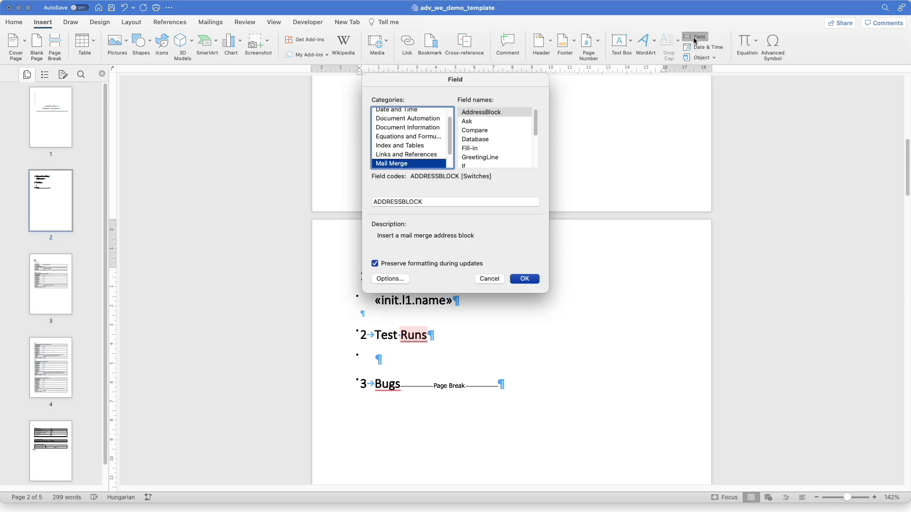
click(471, 142)
key(m)
click(446, 202)
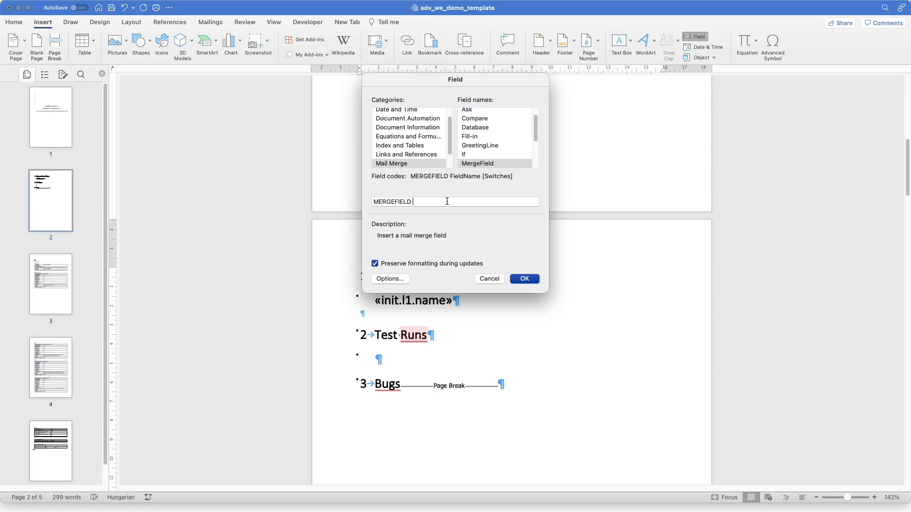
text(ini.l1.descripion)
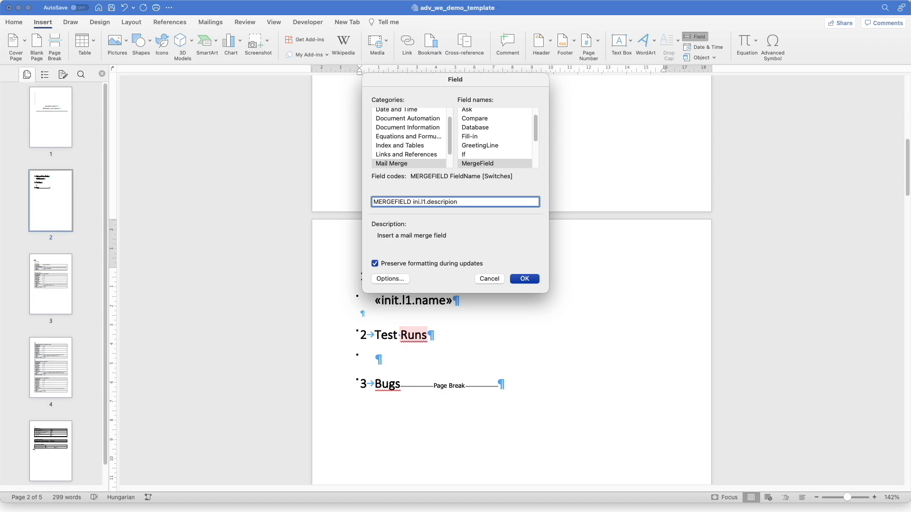
click(525, 279)
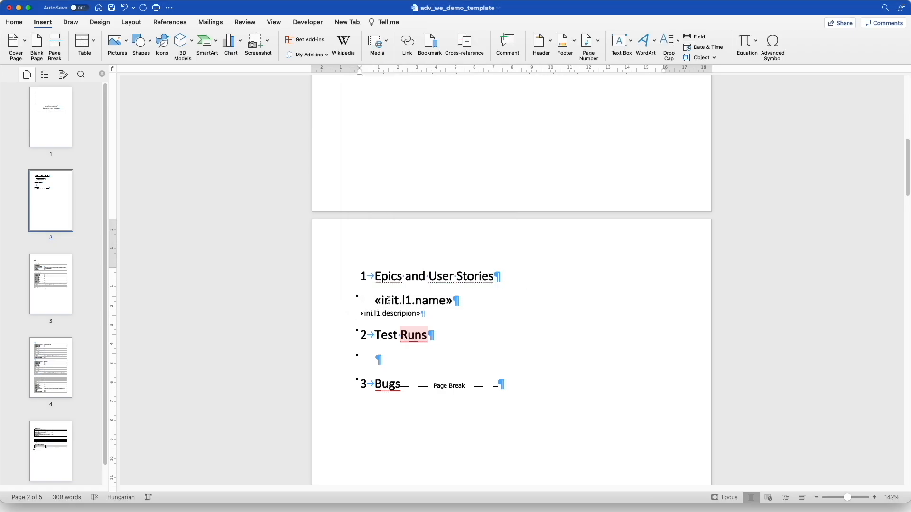
Apply the Heading 2 style to the init.l1.name field line.
drag(464, 298, 375, 300)
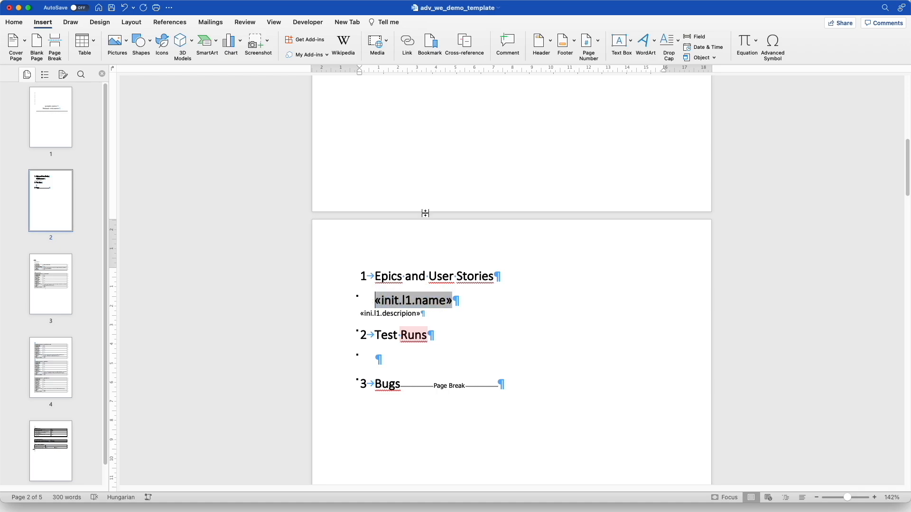
click(14, 22)
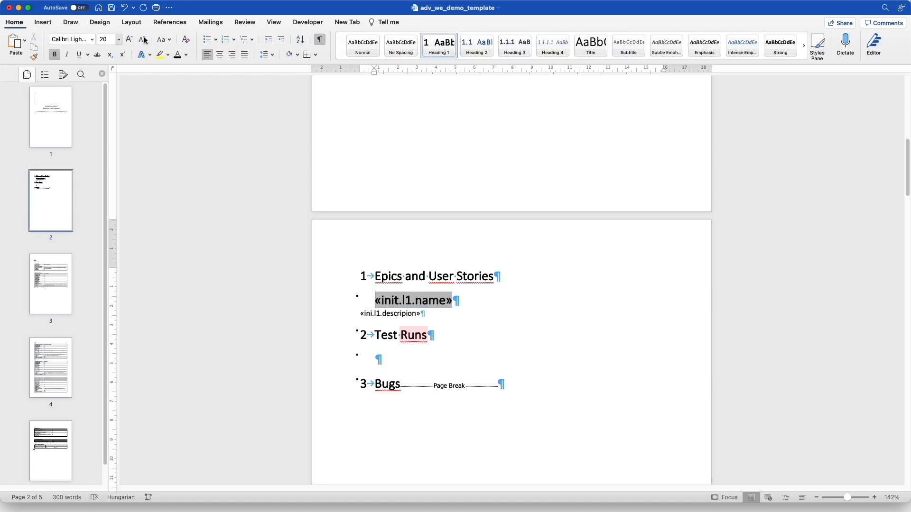
click(475, 51)
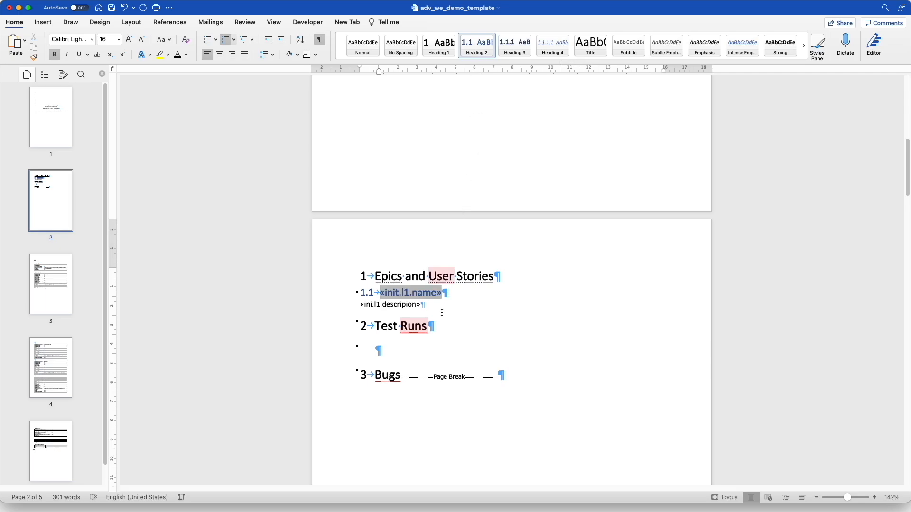
Add one empty paragraph below the "Epics and User Stories" heading and two below the epic description field.
click(511, 274)
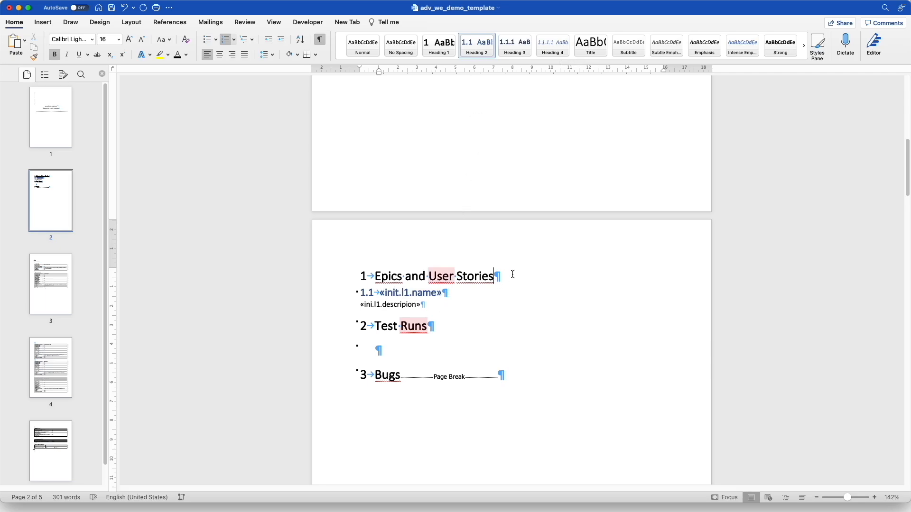
key(Return)
click(435, 315)
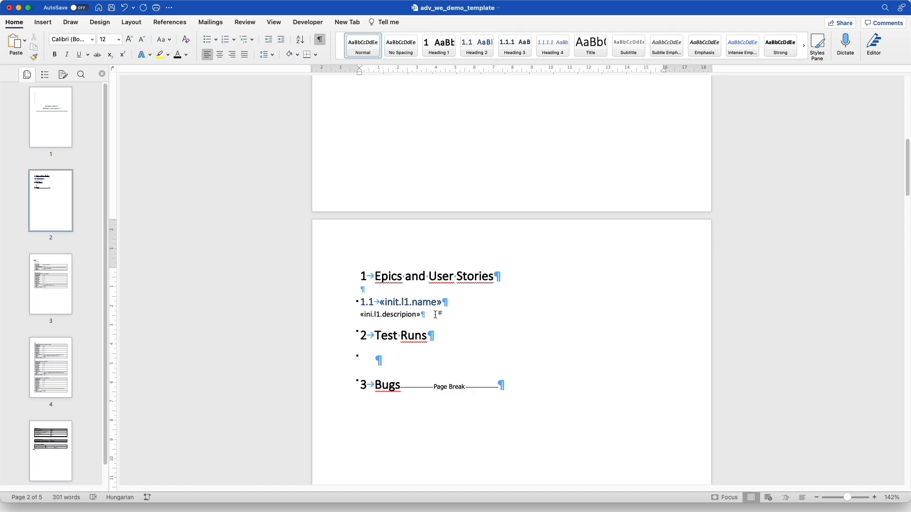
key(Return)
key(Return)
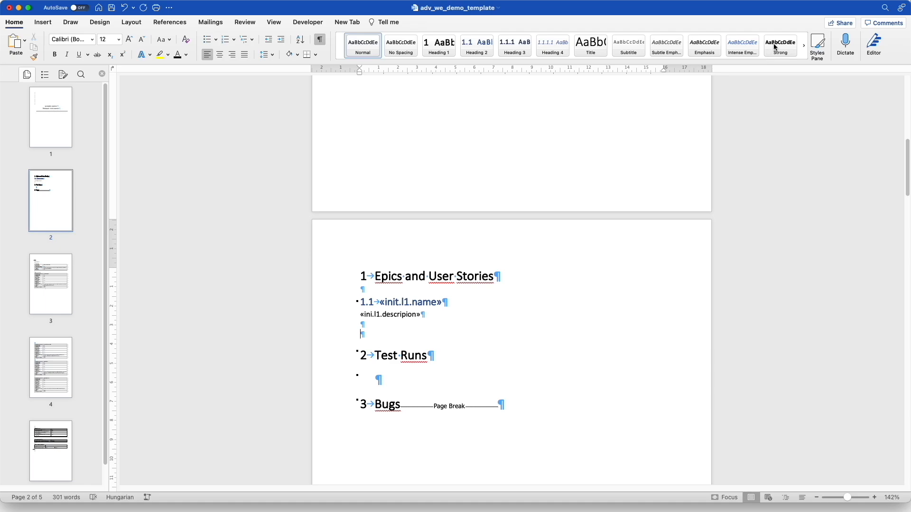
Insert a MergeField named "init.l1.l2.name" in the second empty paragraph below the epic description and start a new line under it.
click(43, 22)
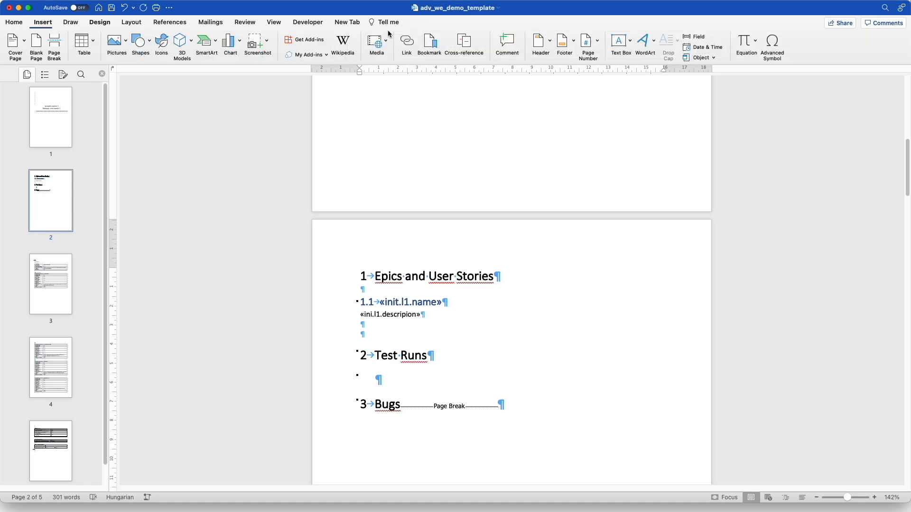
click(699, 41)
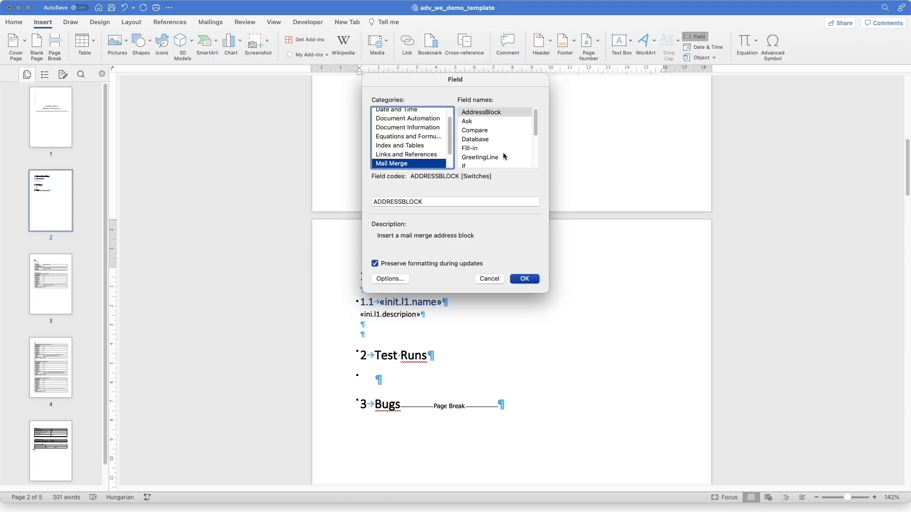
click(490, 141)
key(Down)
key(Down)
key(Down)
click(456, 201)
text(init.l1)
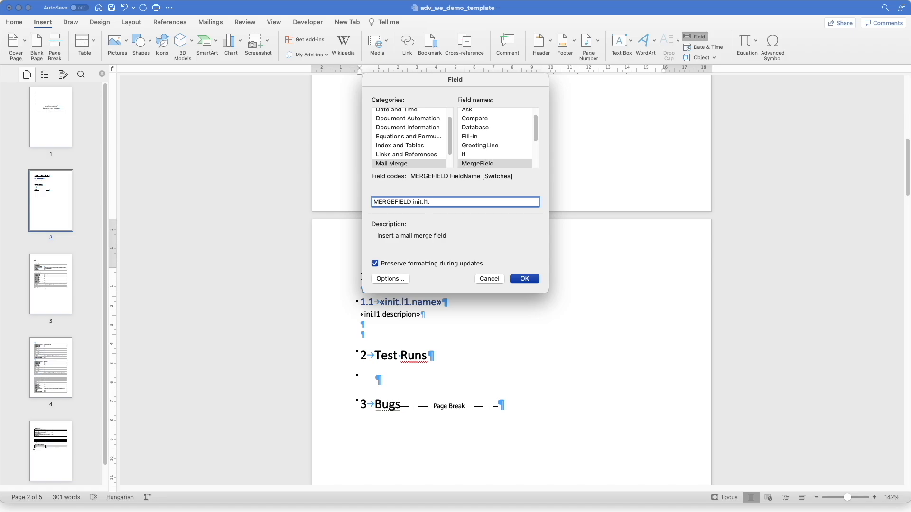
text(.l2.name)
click(525, 278)
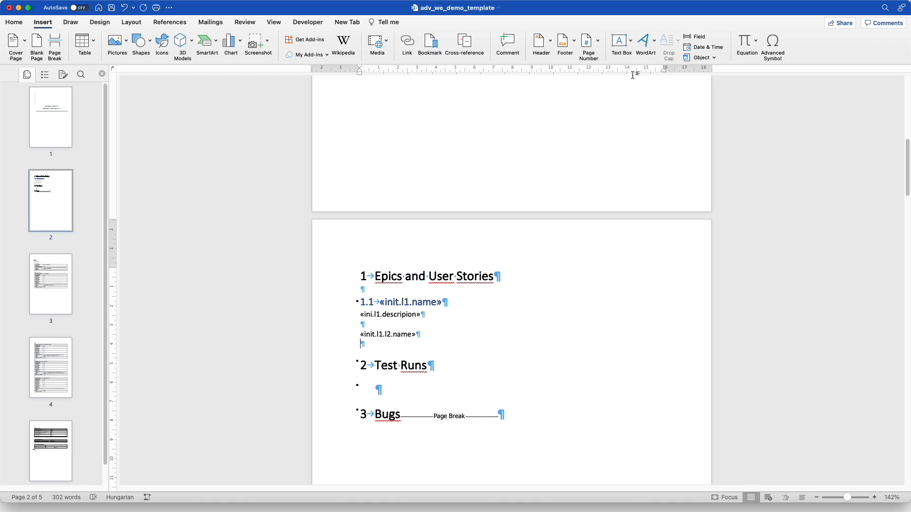
Insert a MergeField named "init.l1.l2.description" on the line below the init.l1.l2.name field.
click(695, 37)
click(497, 140)
key(m)
click(453, 199)
text(init.l1.l2.description)
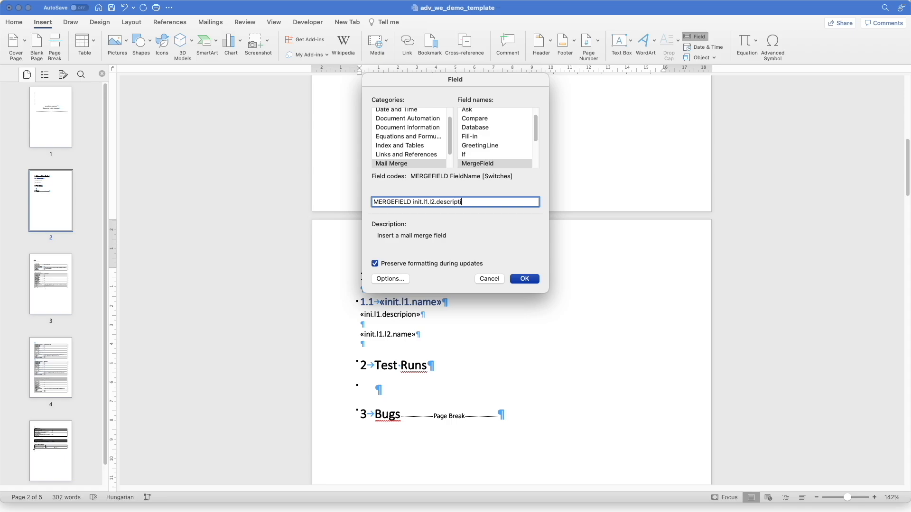
click(526, 279)
Apply the Heading 3 style to the init.l1.l2.name field line.
triple_click(422, 334)
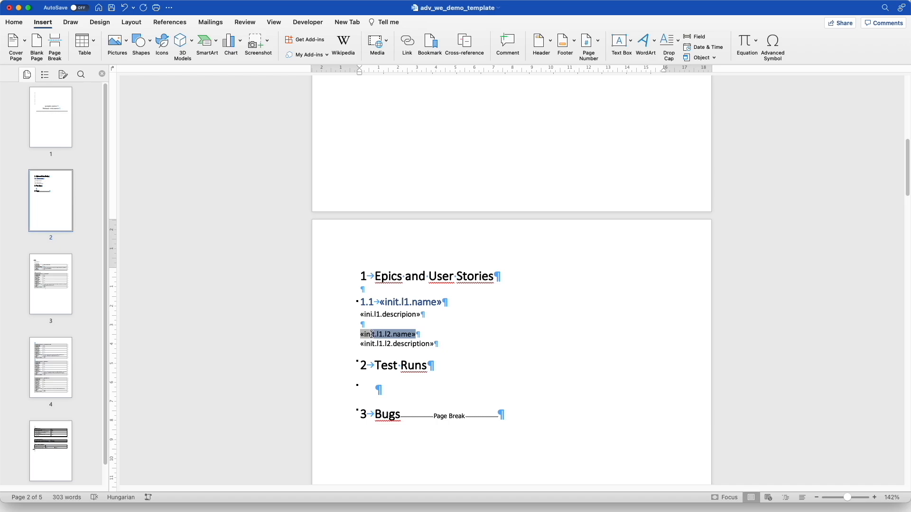
click(14, 23)
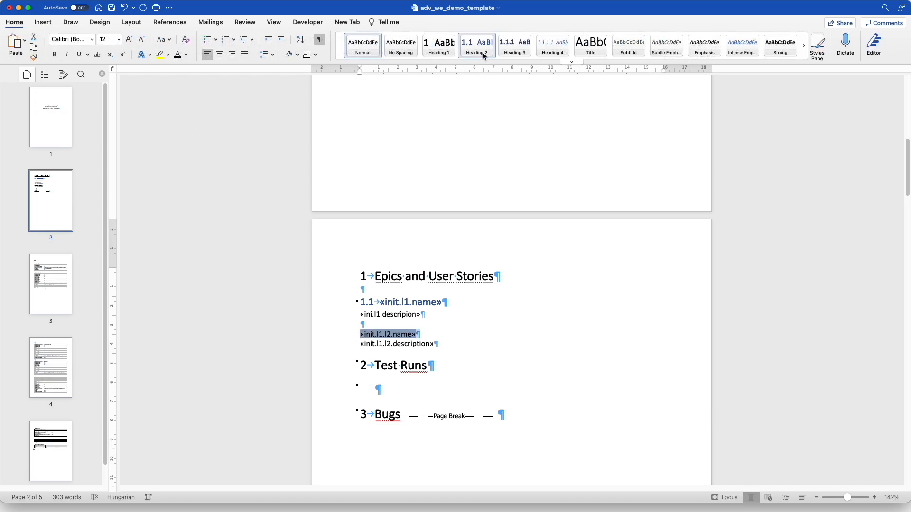
click(483, 56)
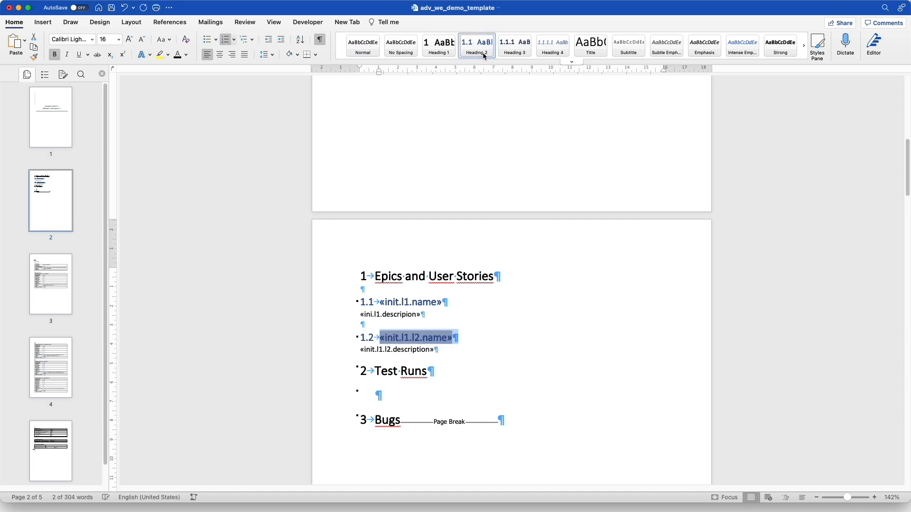
click(515, 53)
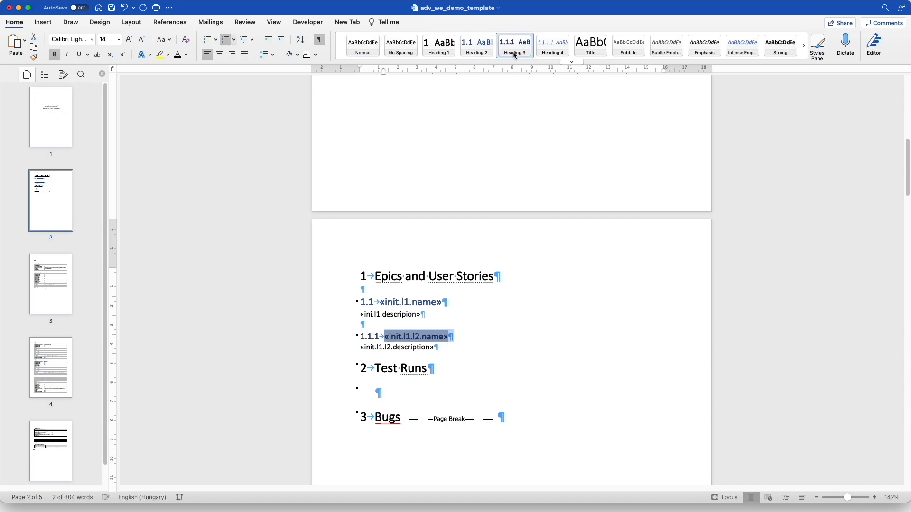
Compare the epic and user story fields with the template structure slide, and return to the Word template.
click(473, 333)
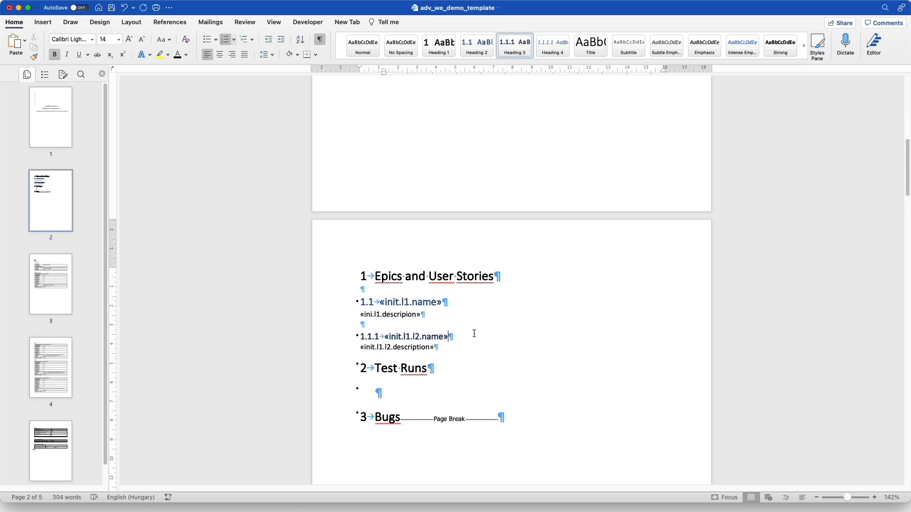
click(453, 347)
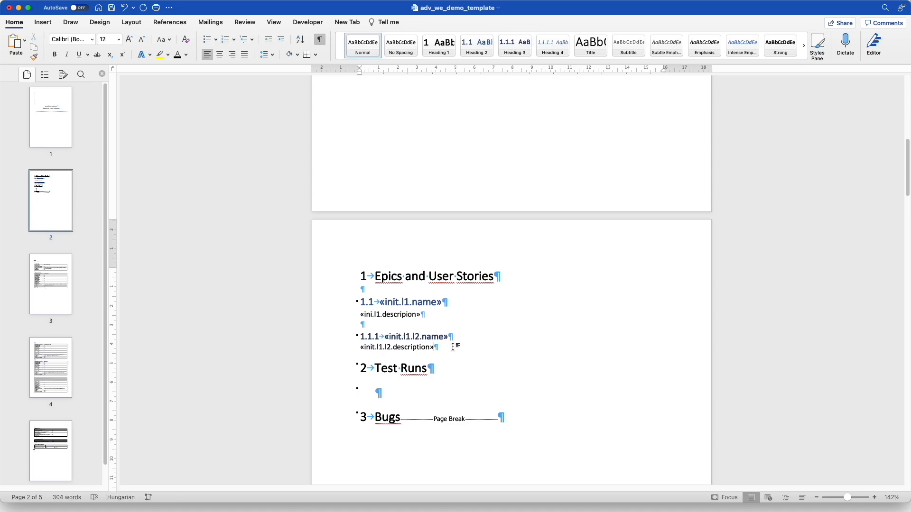
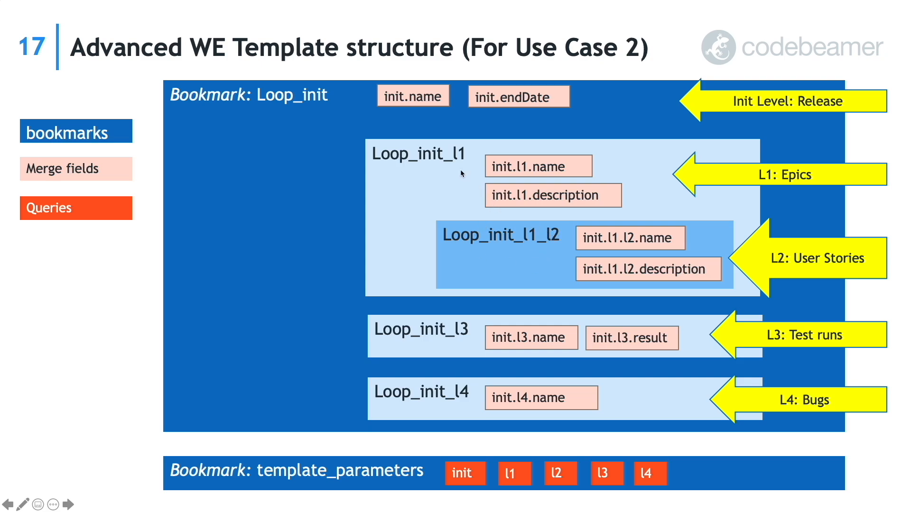
key(ctrl+Up)
click(318, 321)
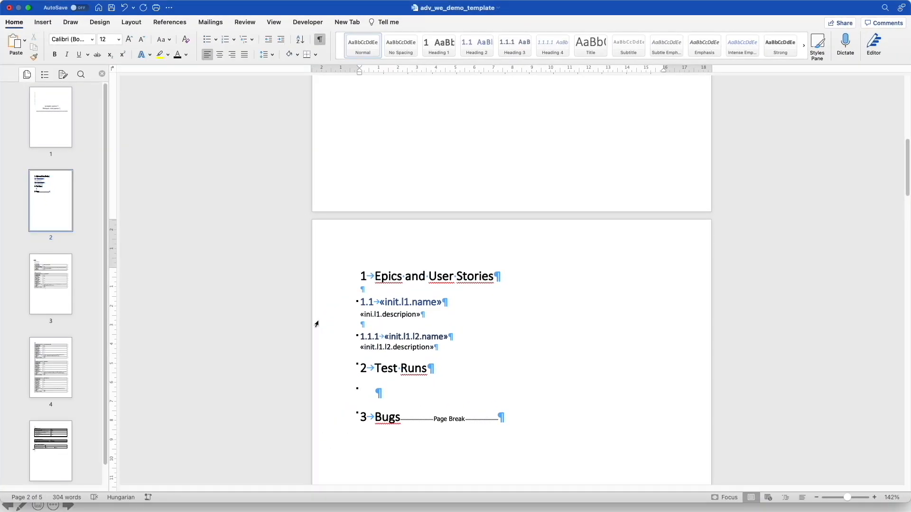
Add an empty line below the init.l1.l2.description field and bookmark everything from init.l1.name through that line as "loop_init_l1".
click(449, 345)
key(Return)
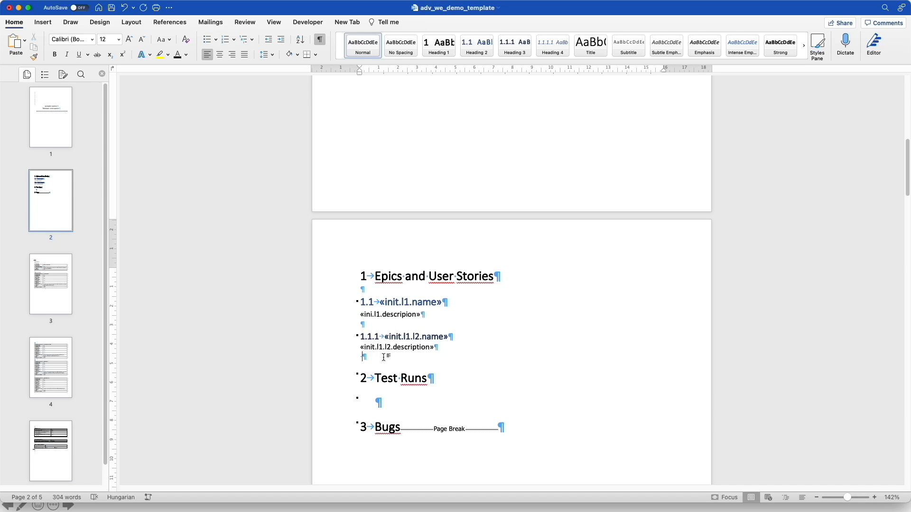
click(363, 313)
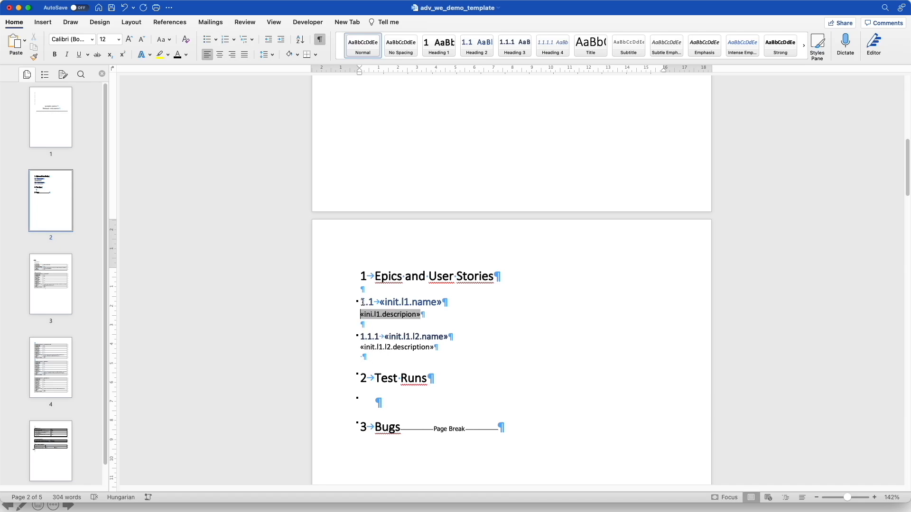
click(380, 324)
click(372, 358)
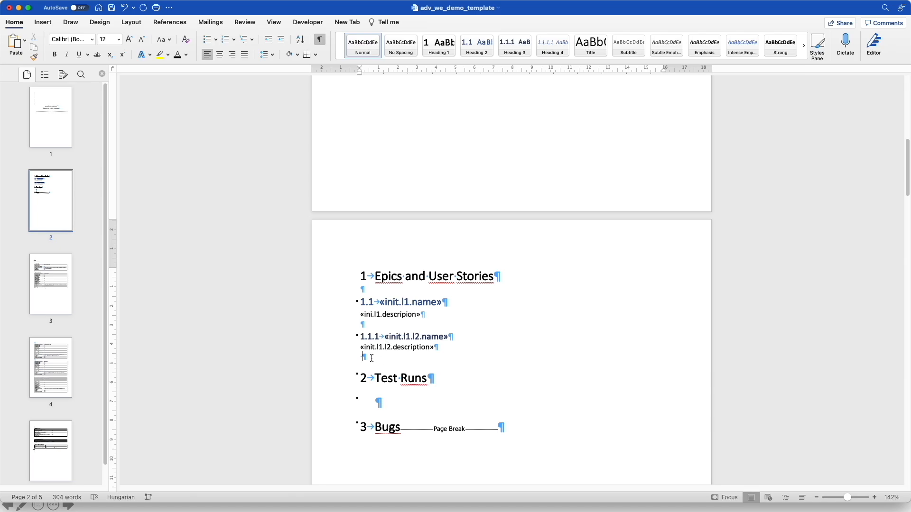
key(shift+Up)
key(shift+Up)
key(shift+Up)
key(shift+Up)
key(shift+Up)
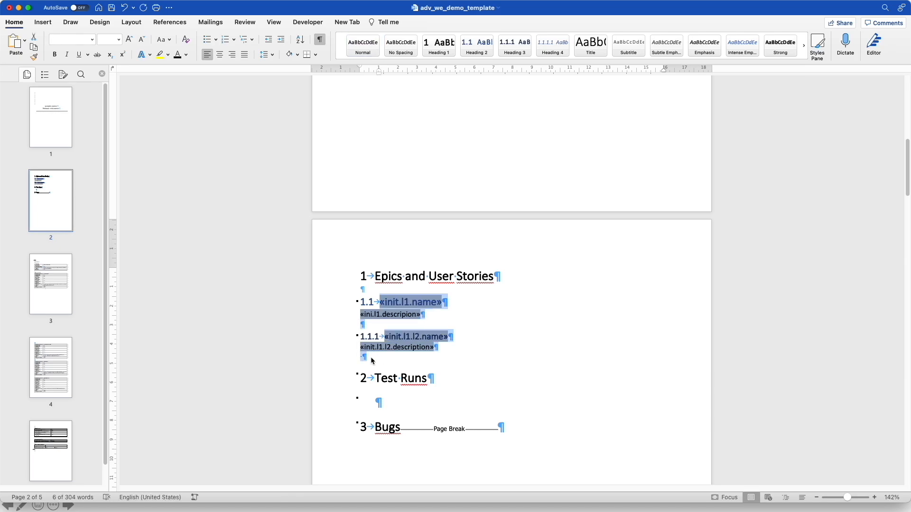
click(43, 22)
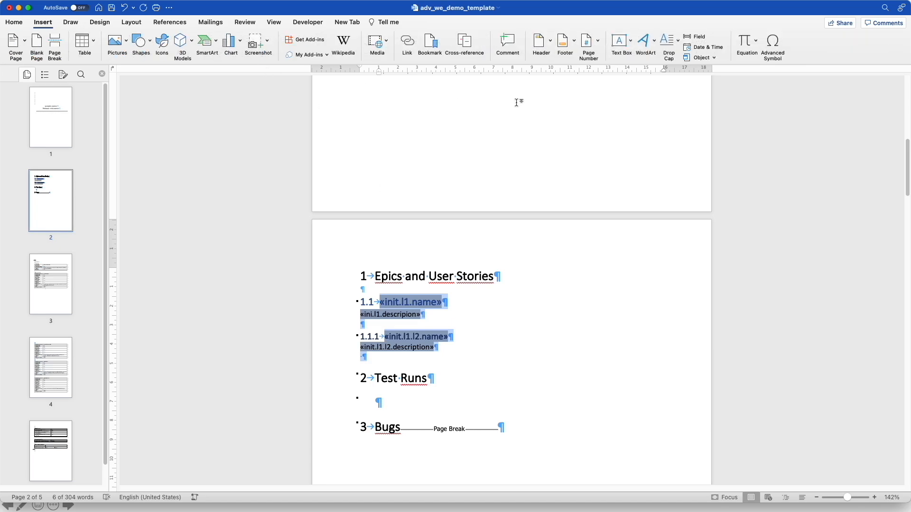
click(430, 43)
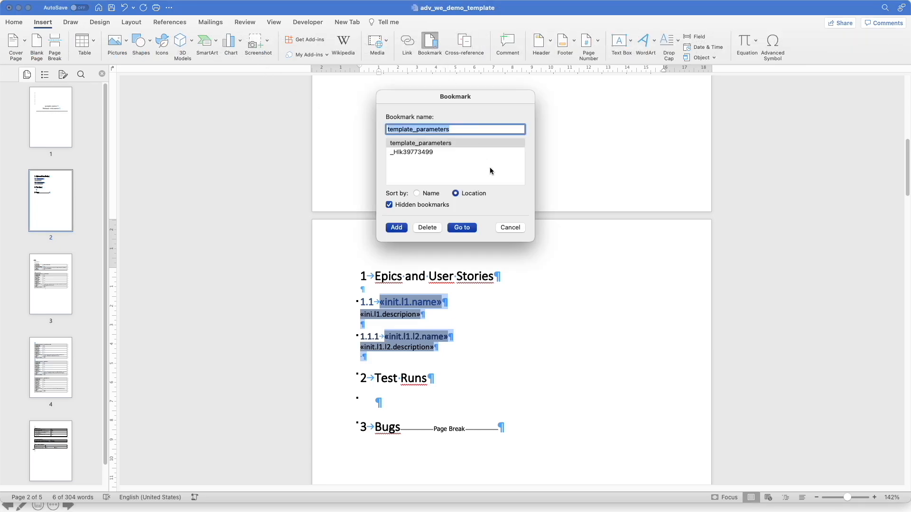
text(loop)
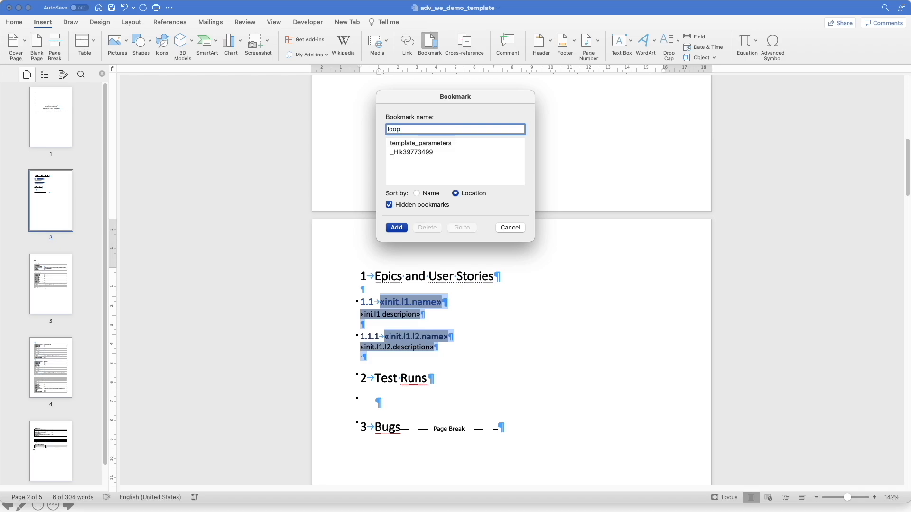
text(_init_l1)
click(397, 228)
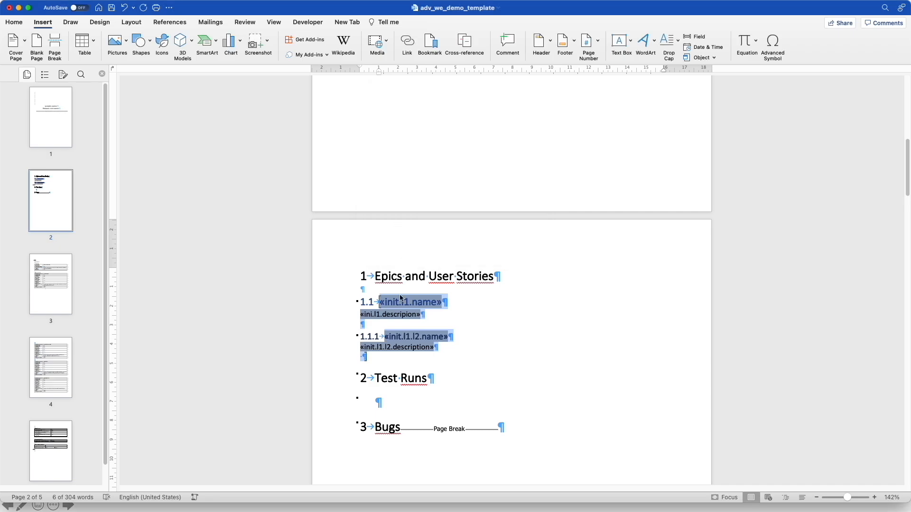
Bookmark the user story block, from the init.l1.l2.name field through the empty line below its description, as "loop_init_l1_l2".
click(362, 360)
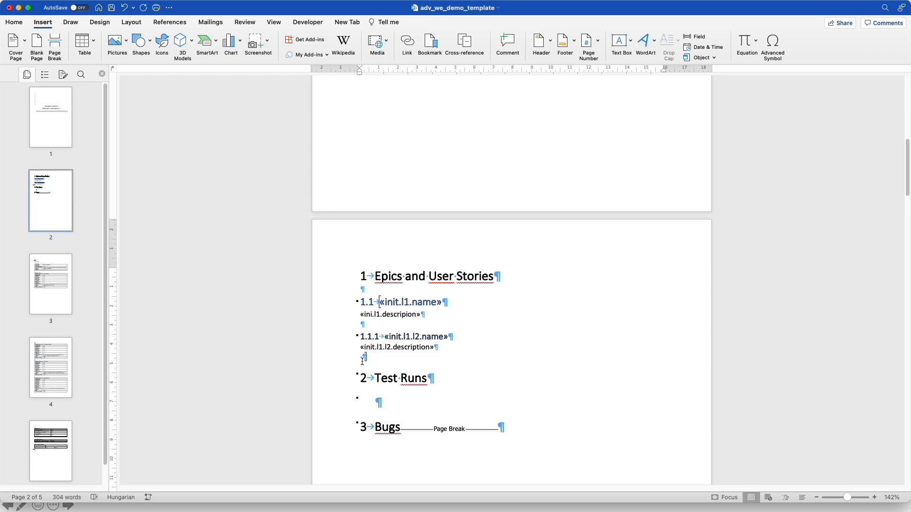
drag(360, 360, 362, 361)
key(shift+Up)
key(shift+Up)
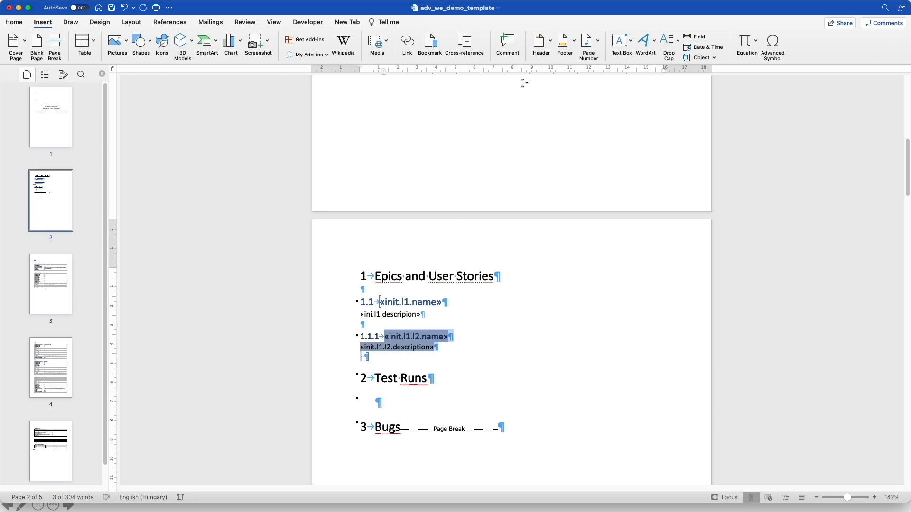
click(433, 46)
click(437, 129)
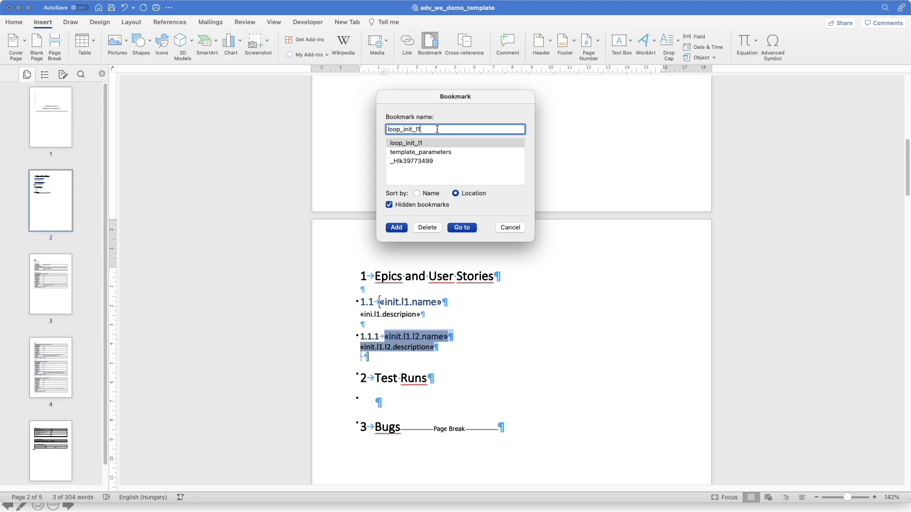
text(_)
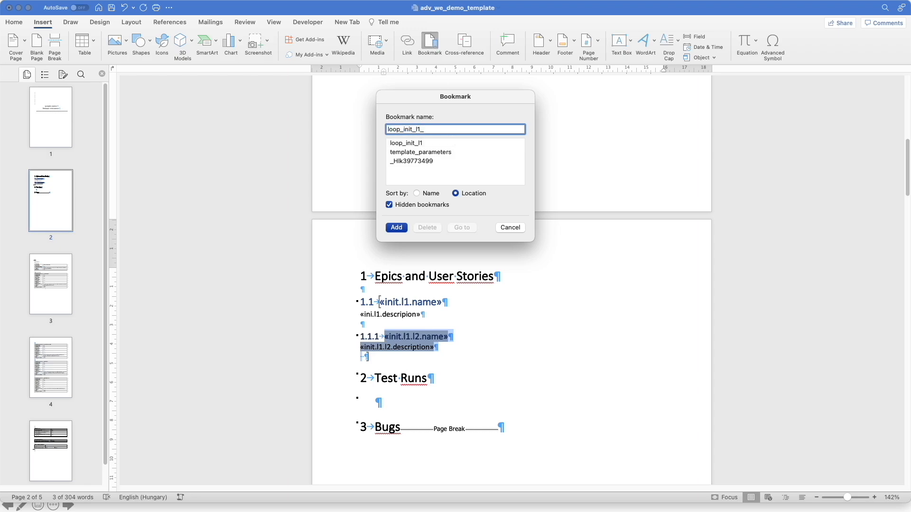
text(l2)
click(398, 228)
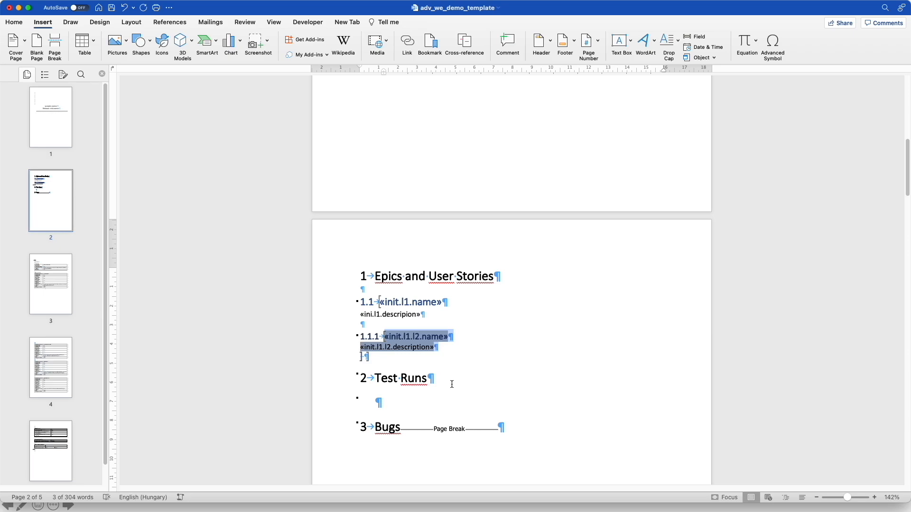
Insert a table with three columns and two rows in the empty paragraph under the Test Runs heading.
scroll(452, 384, down, 1)
key(super+Tab)
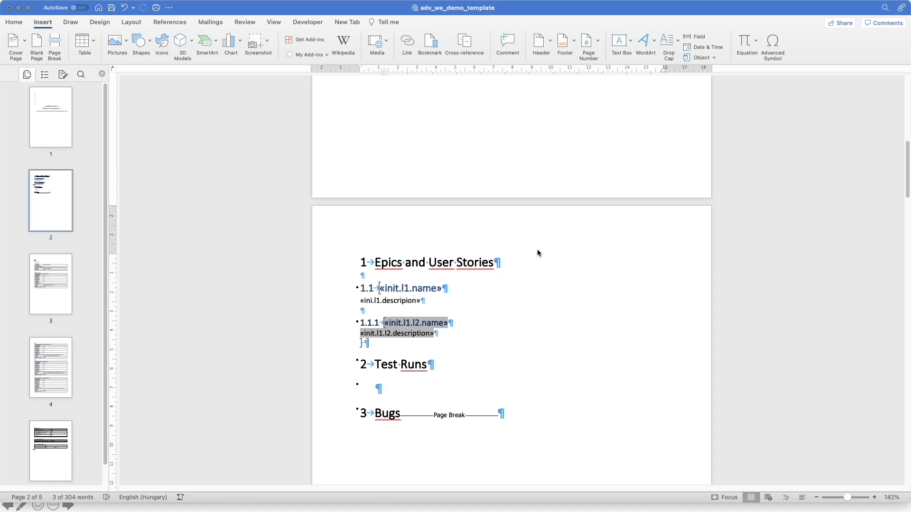
click(385, 386)
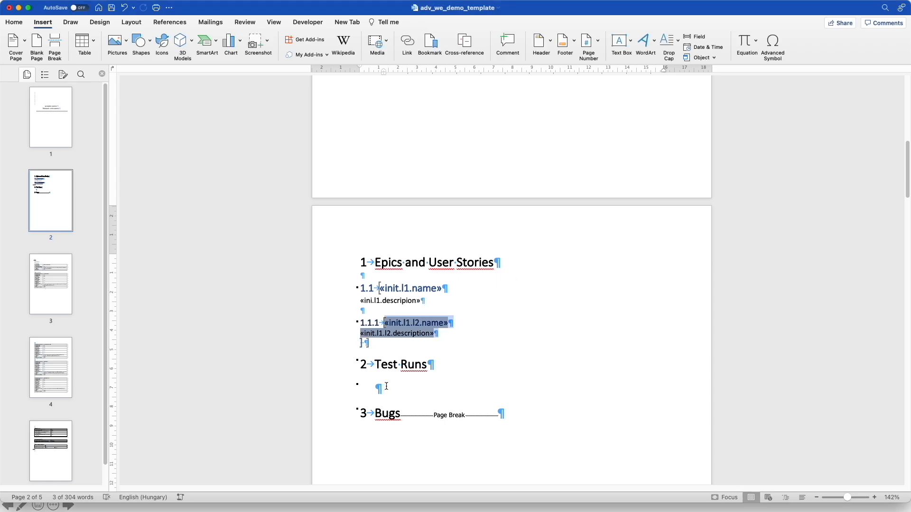
click(385, 386)
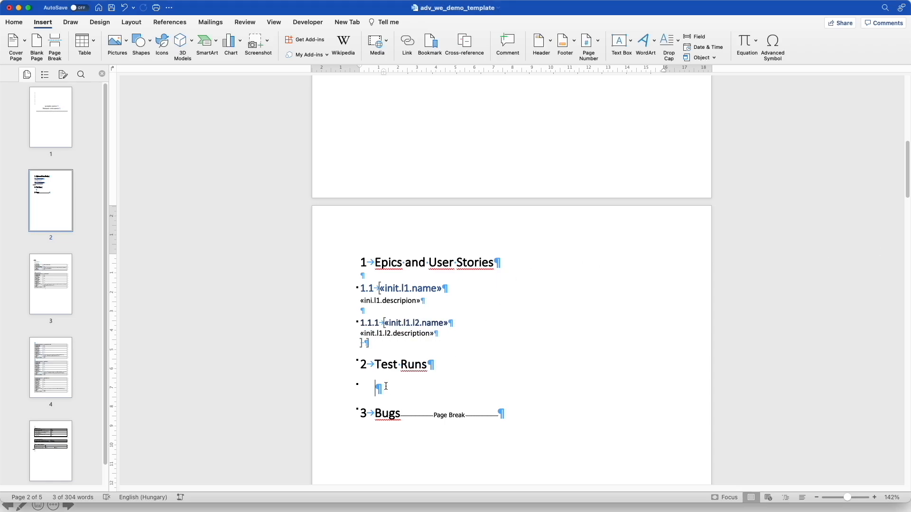
click(94, 41)
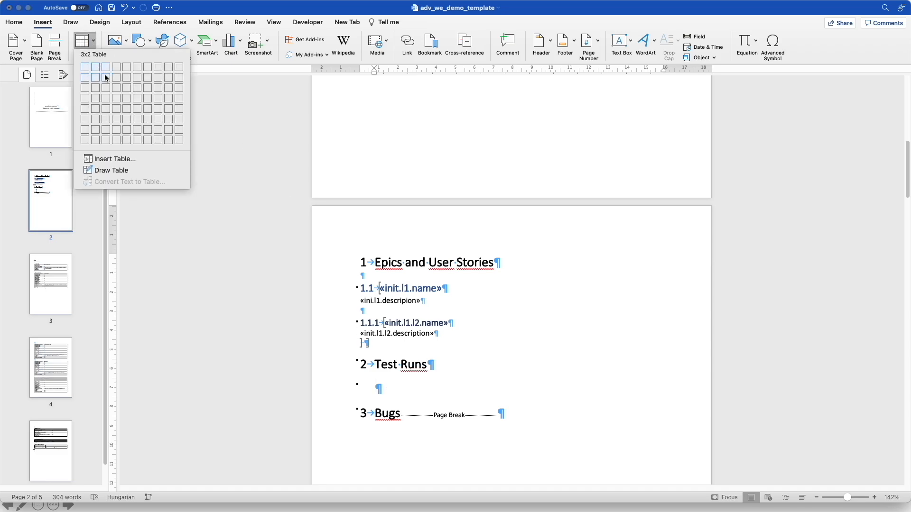
click(104, 78)
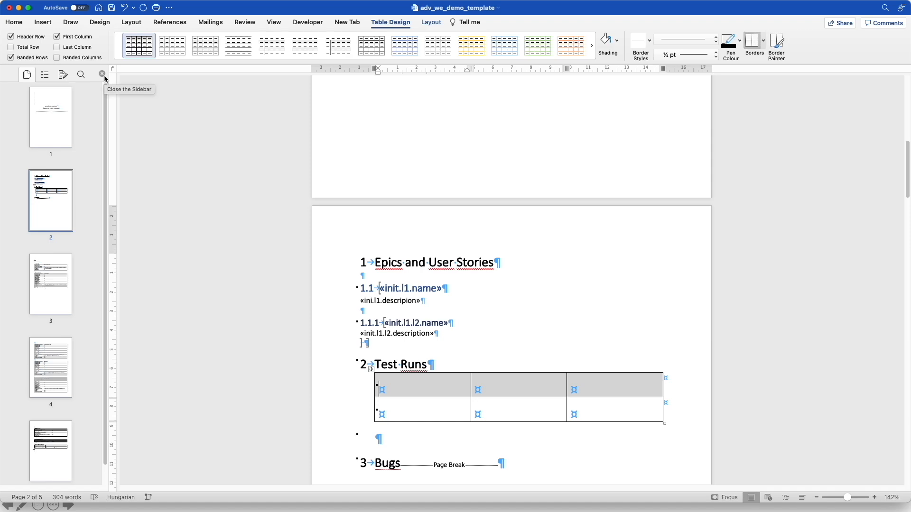
Fill the table's header row with "Test Run Name", "Test Run Time" and "Result".
text(Test Run Name)
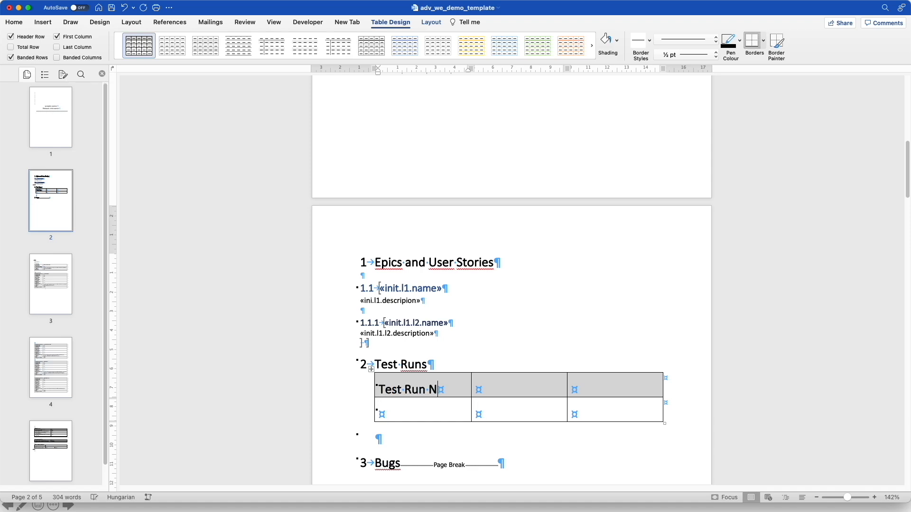
click(506, 382)
text(Tes)
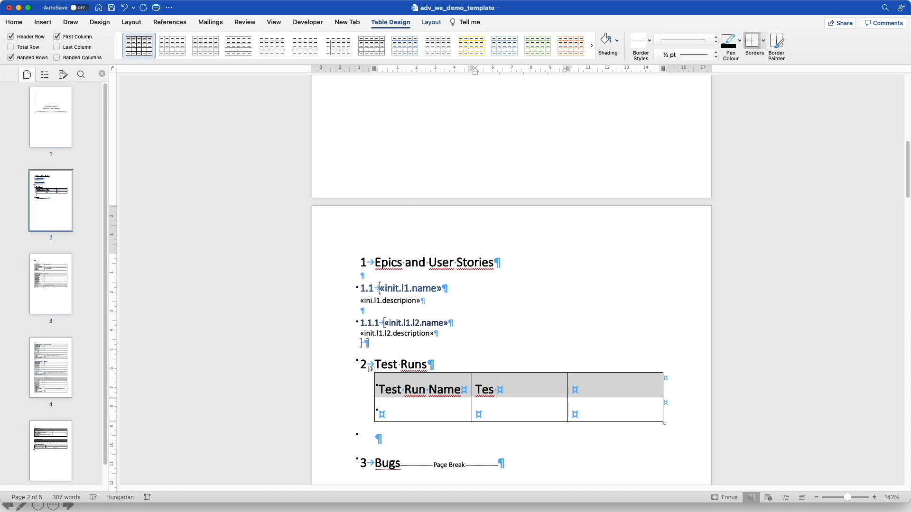
text(t Run Time)
click(632, 382)
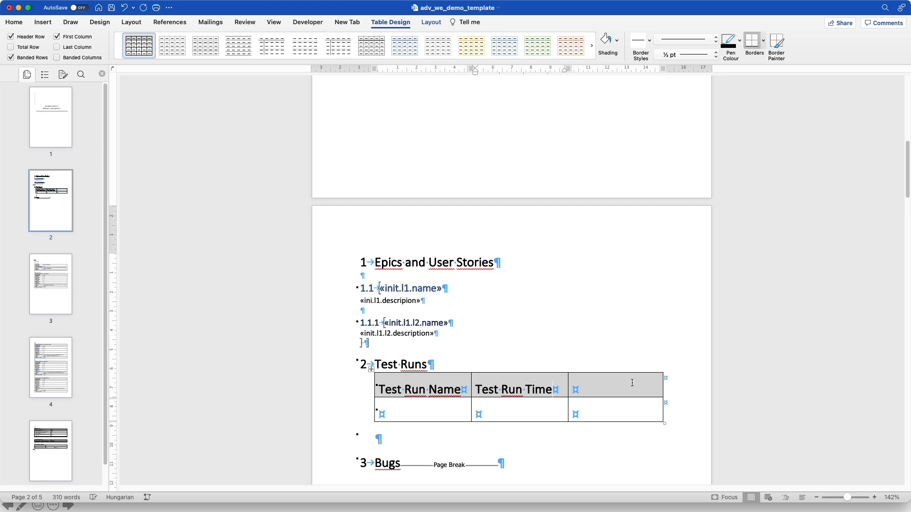
text(Result)
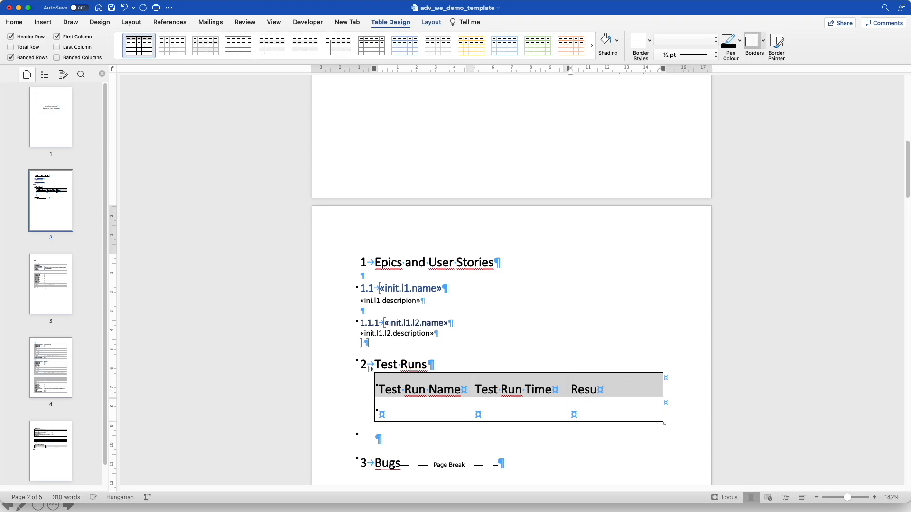
Insert a MergeField named "init.l3.name" in the cell below Test Run Name.
click(419, 409)
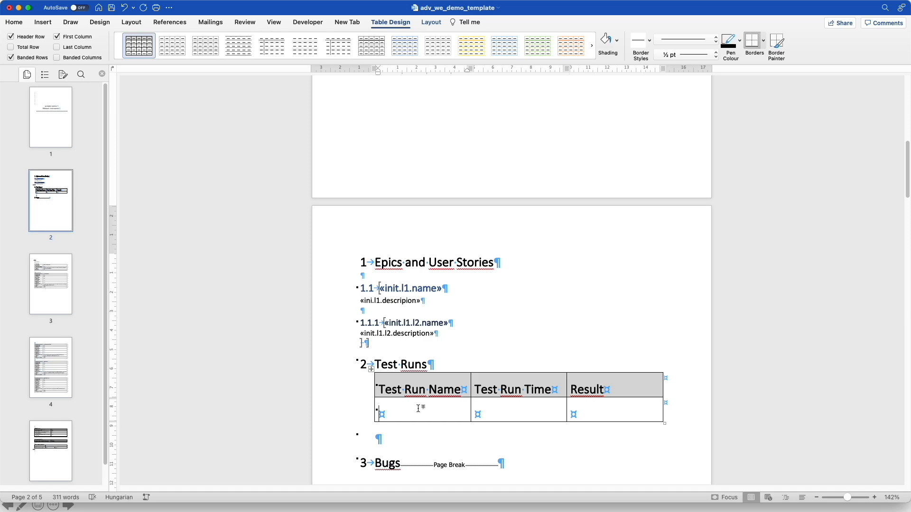
click(41, 24)
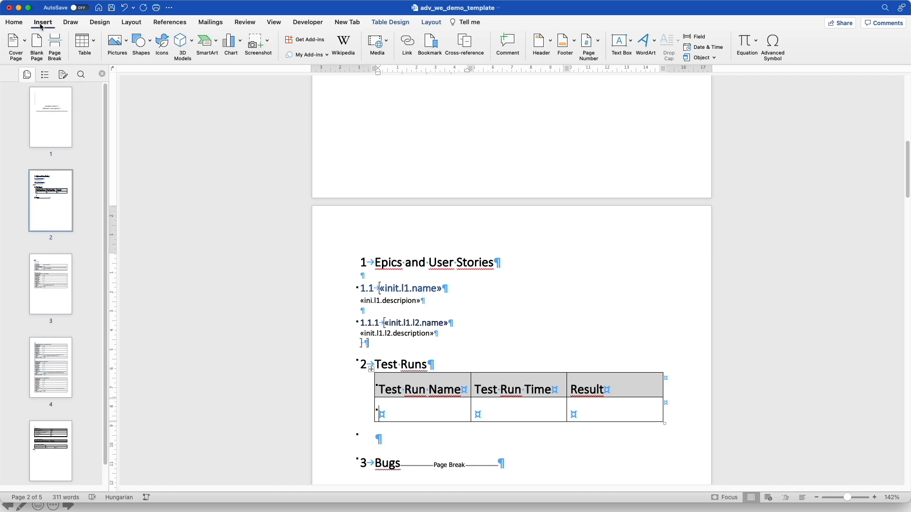
click(694, 37)
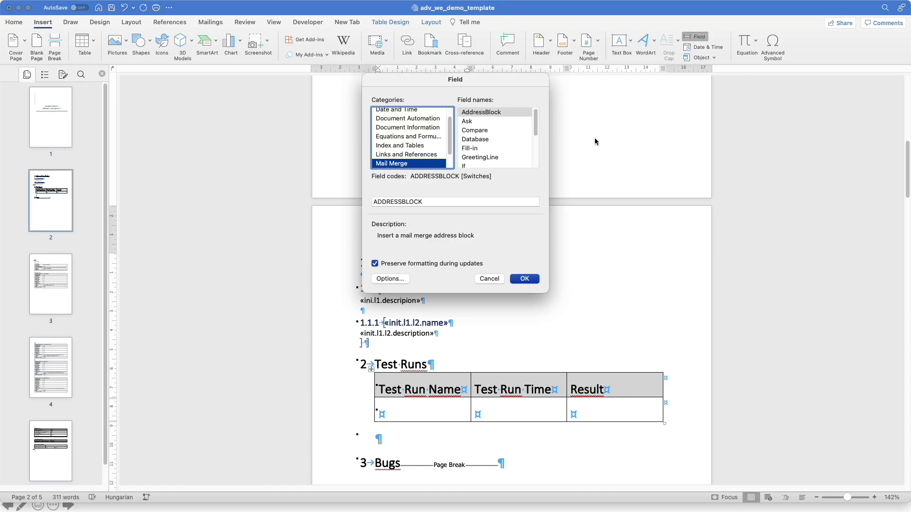
click(503, 140)
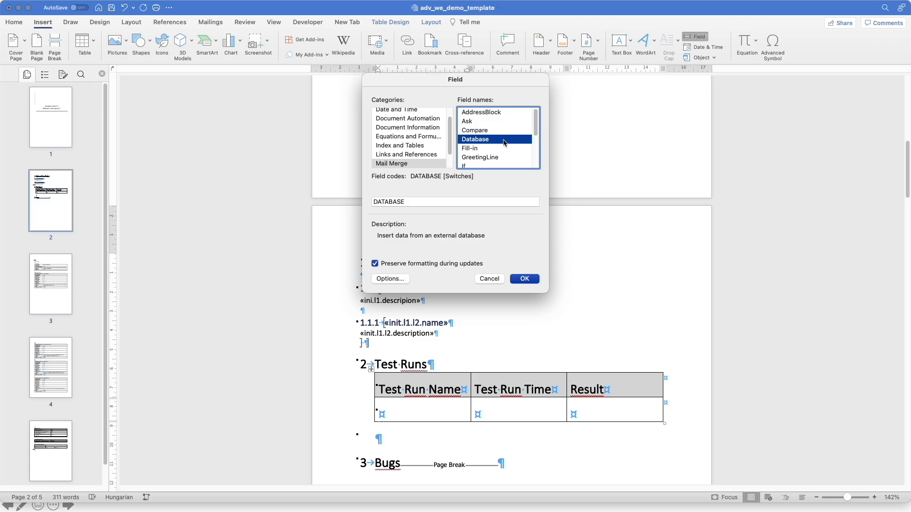
key(m)
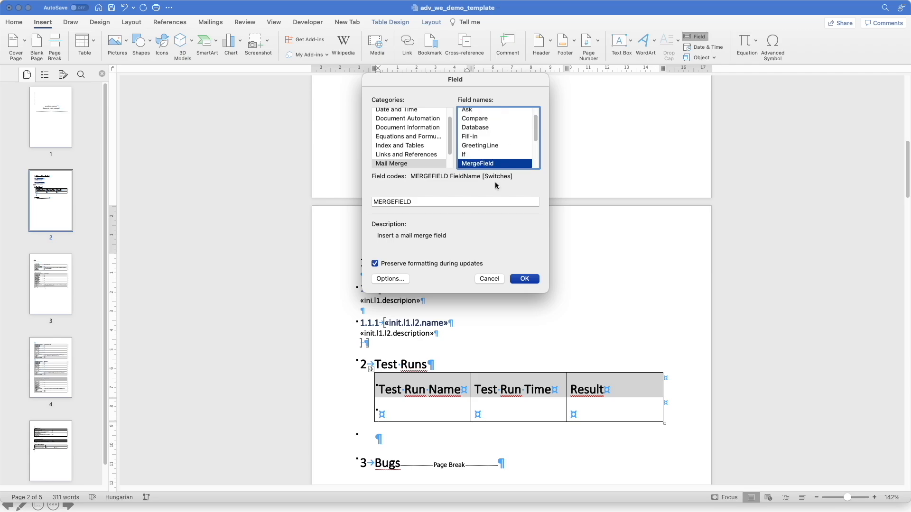
click(475, 202)
text(init)
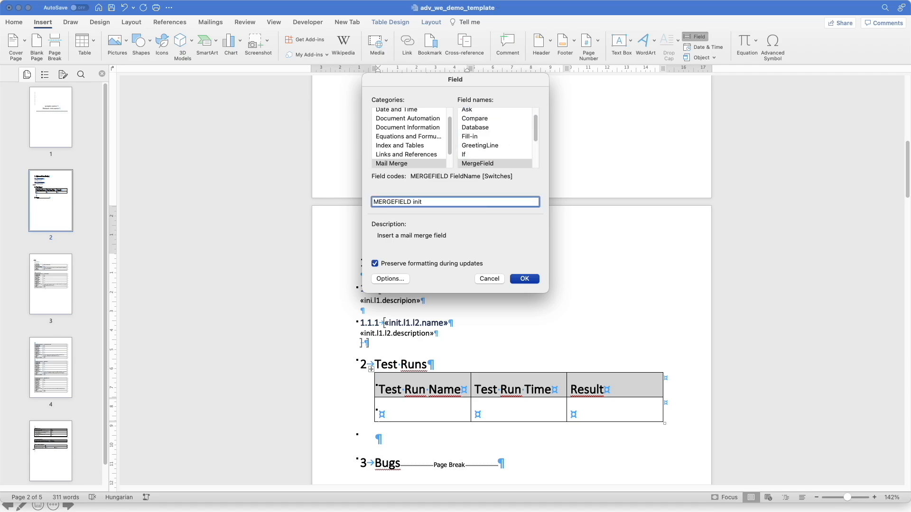
text(.l3.name)
click(525, 279)
Insert a MergeField named "ini.l3.closedAt" in the cell below Test Run Time.
click(500, 415)
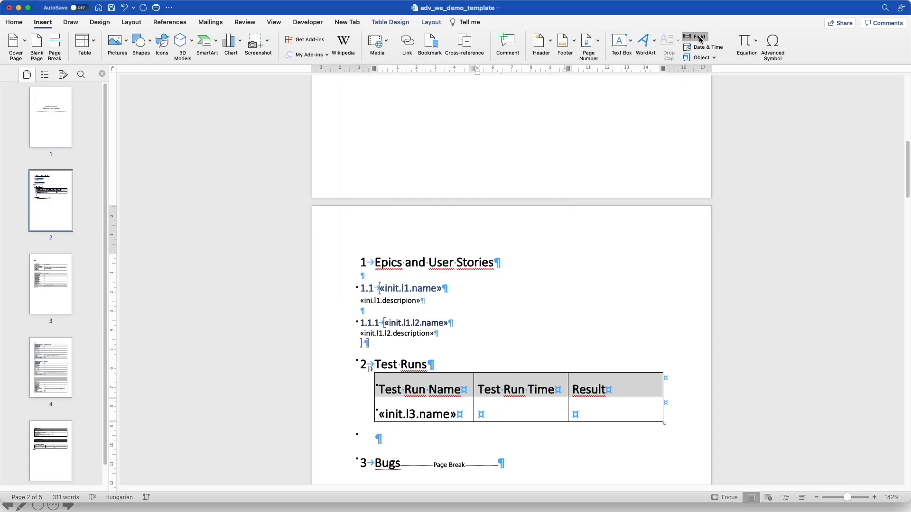
click(697, 37)
click(494, 139)
scroll(493, 142, down, 1)
click(477, 163)
click(452, 202)
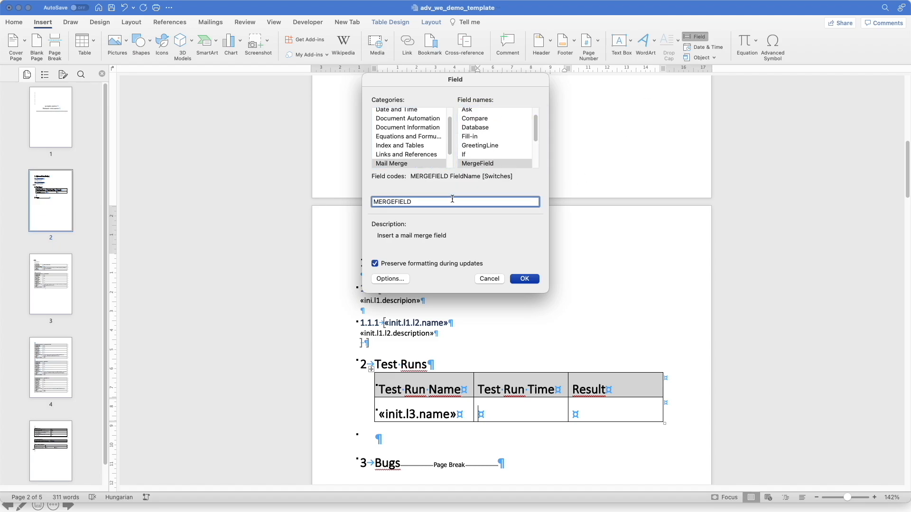
text(ini.l3.closedAt)
click(523, 279)
Insert a MergeField named "init.l3.result" in the cell below Result.
click(601, 413)
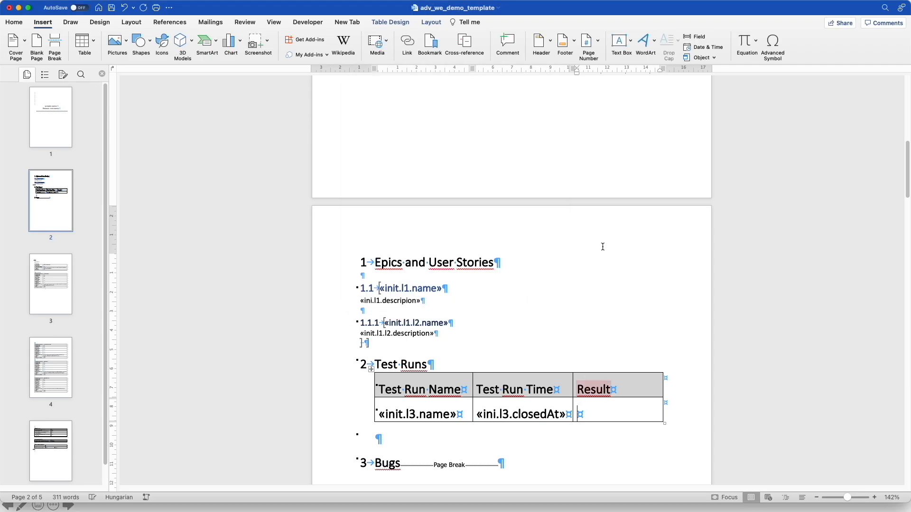
click(697, 37)
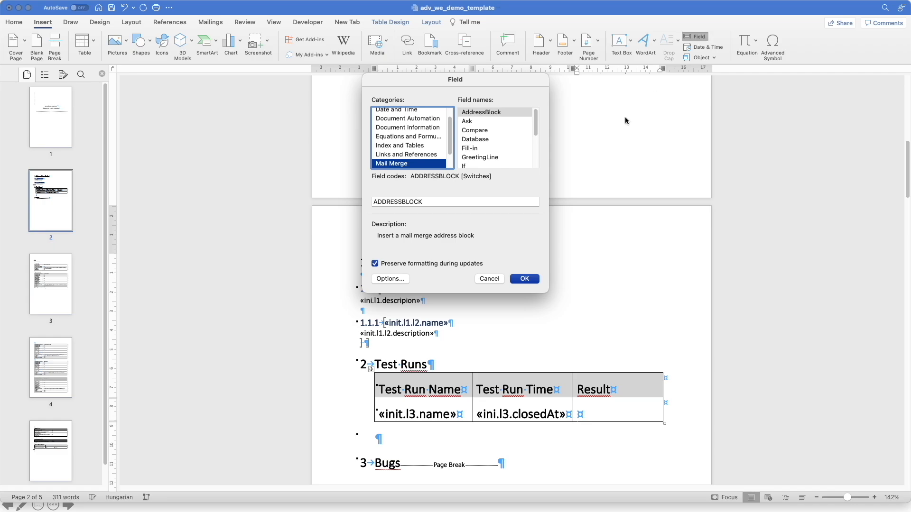
click(482, 147)
key(m)
click(461, 201)
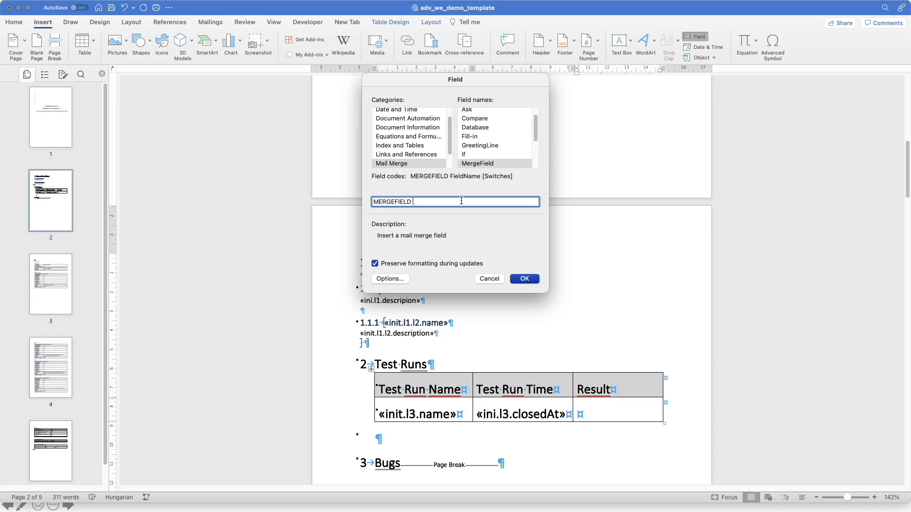
text(init.l3.result)
click(524, 279)
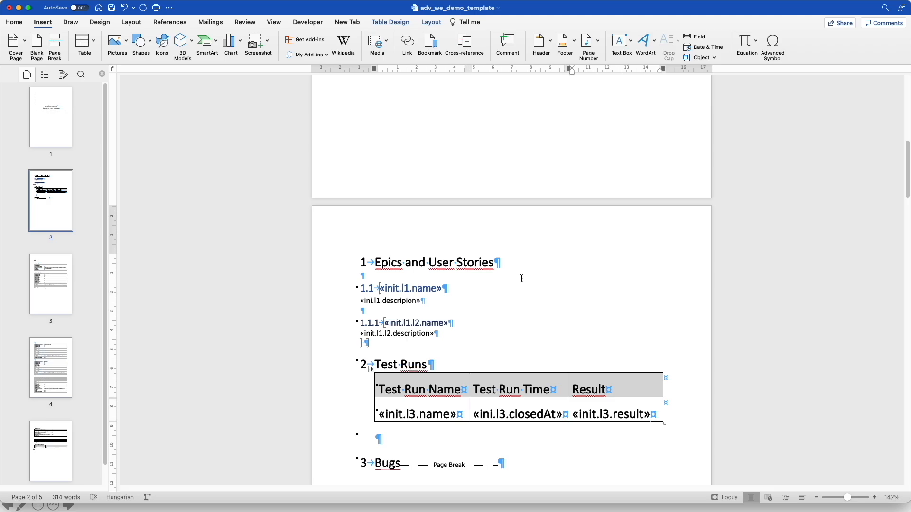
Reduce the Test Runs table text to 11 pt and remove bold from its merge-field row.
click(371, 369)
click(15, 23)
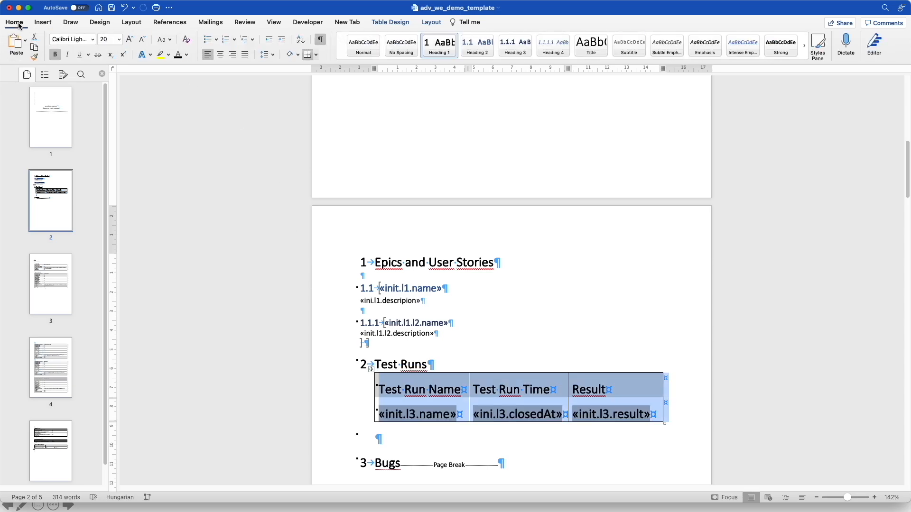
click(142, 40)
click(142, 40)
click(142, 40)
click(142, 39)
click(142, 40)
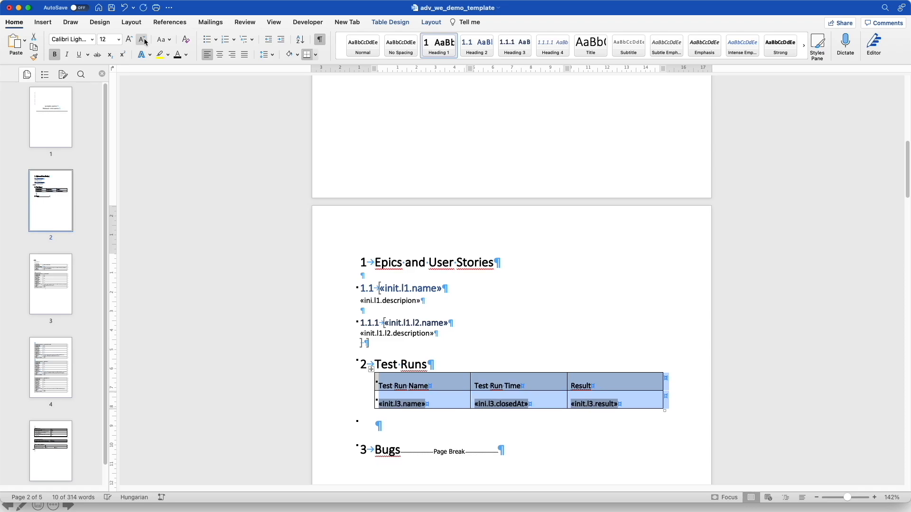
click(142, 39)
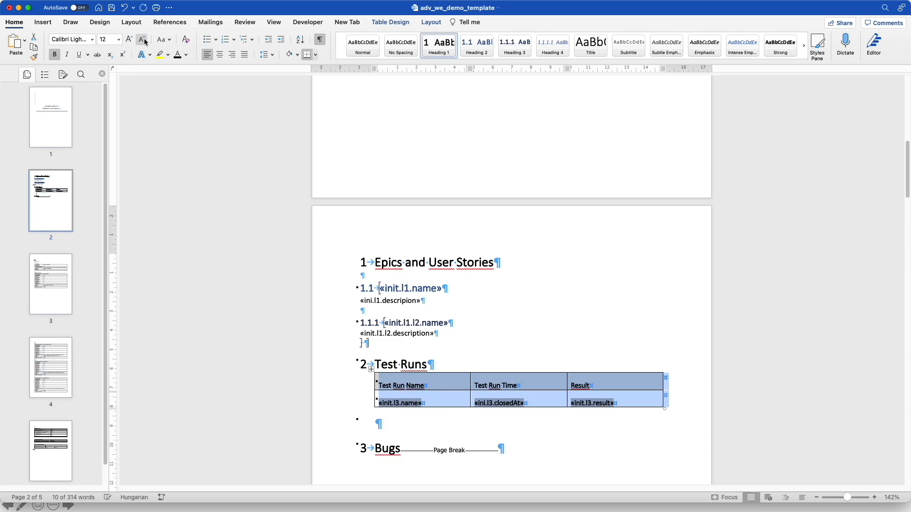
click(355, 399)
click(55, 56)
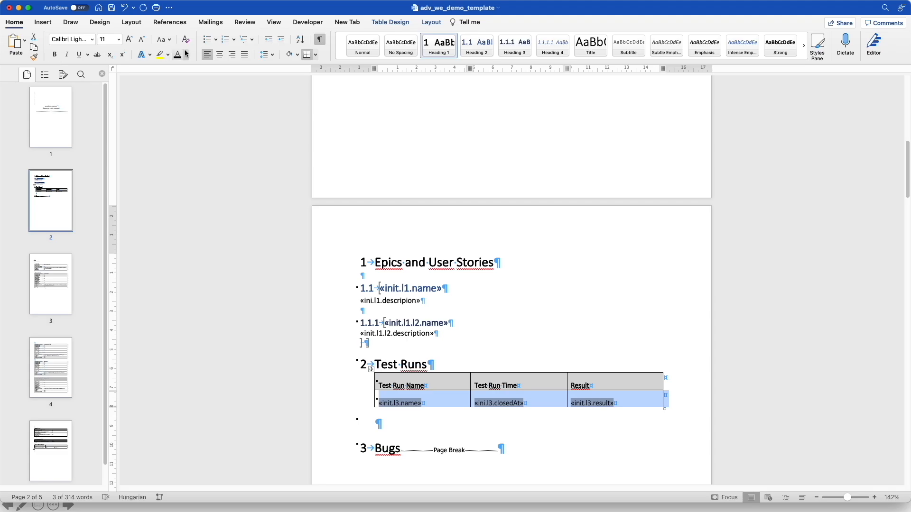
Add a bookmark named "loop_init_l3" around the merge-field row of the Test Runs table.
click(44, 23)
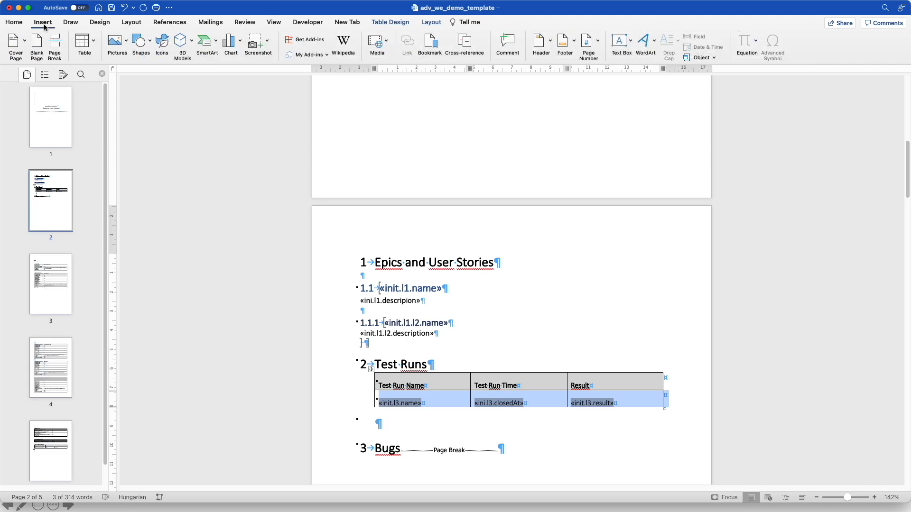
click(439, 48)
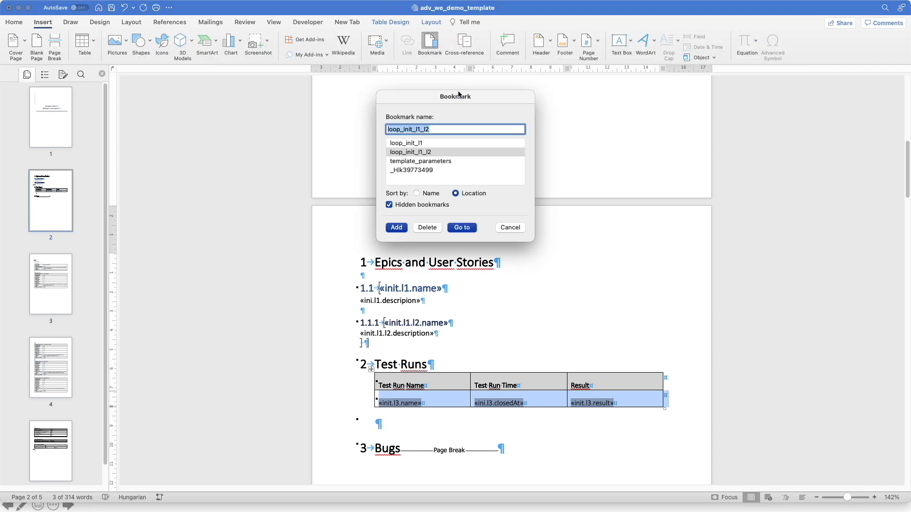
click(437, 129)
key(BackSpace)
key(BackSpace)
key(BackSpace)
key(BackSpace)
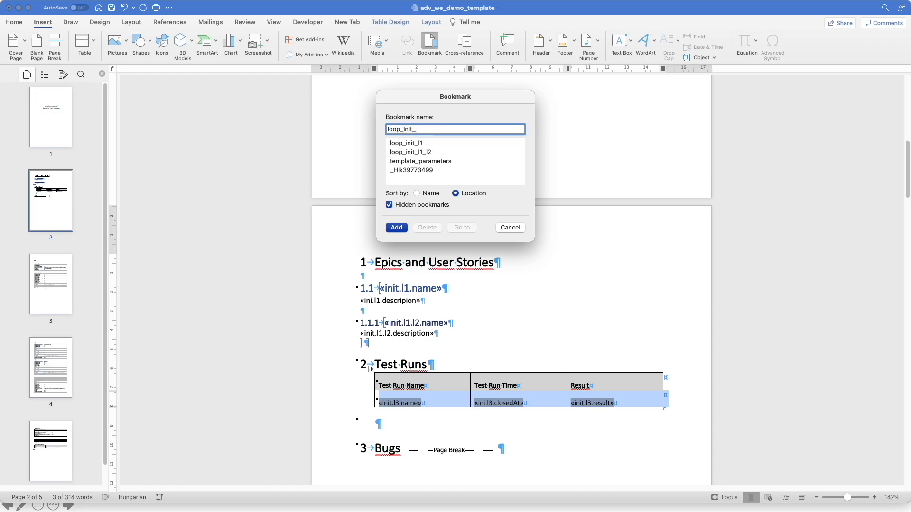
text(3)
click(397, 227)
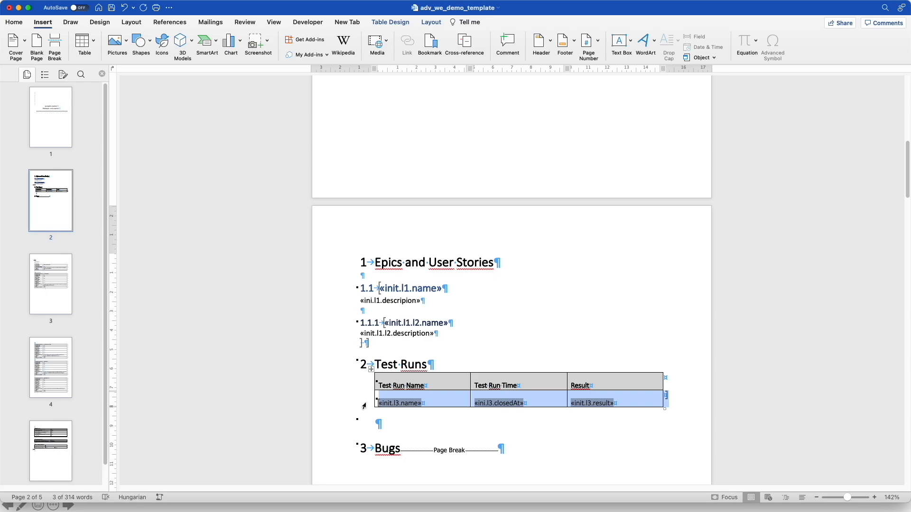
Add blank paragraphs below the Bugs heading, before the page break, and insert a one-column, three-row table there.
scroll(498, 246, down, 2)
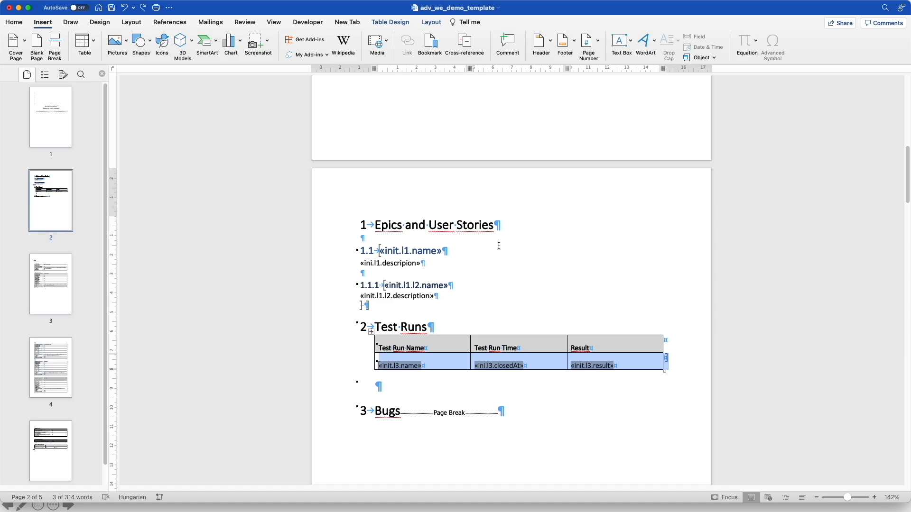
click(400, 411)
key(Return)
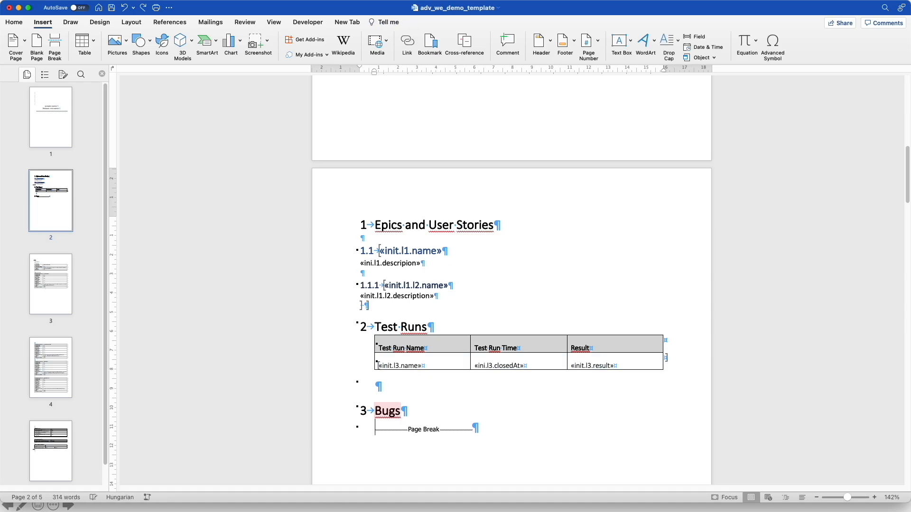
key(Return)
key(BackSpace)
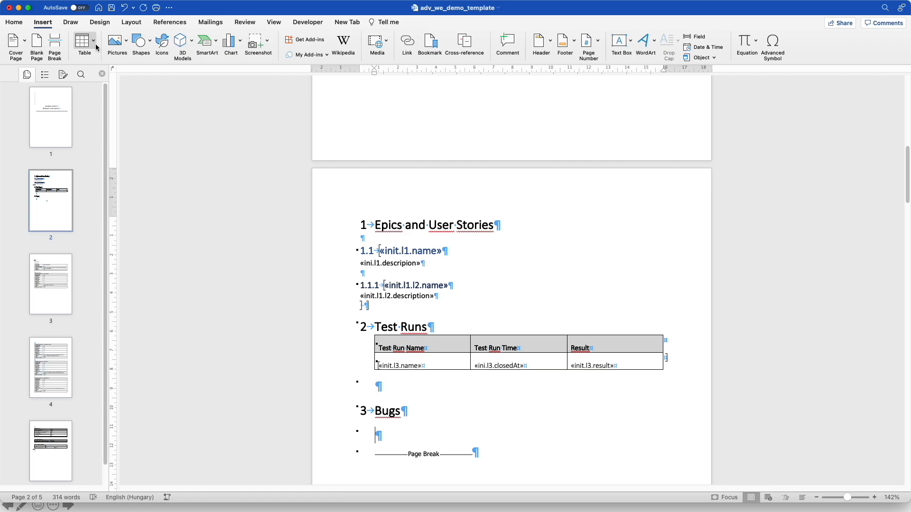
click(93, 42)
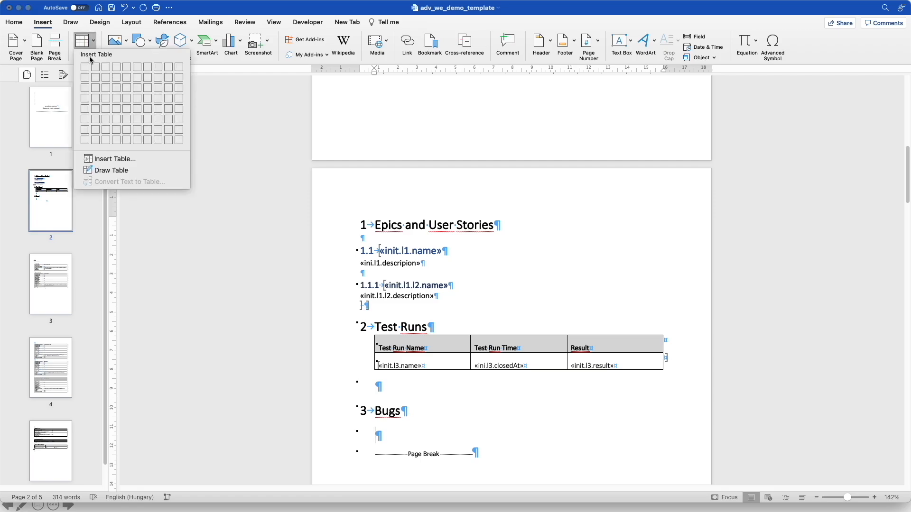
click(84, 87)
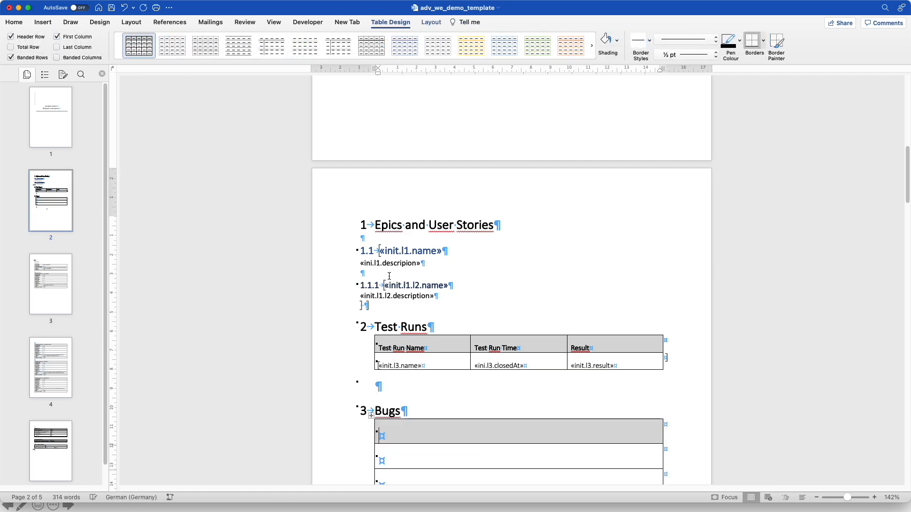
Insert a MergeField named "init.l4.name" in the first row of the Bugs table.
scroll(435, 326, down, 1)
scroll(508, 410, down, 1)
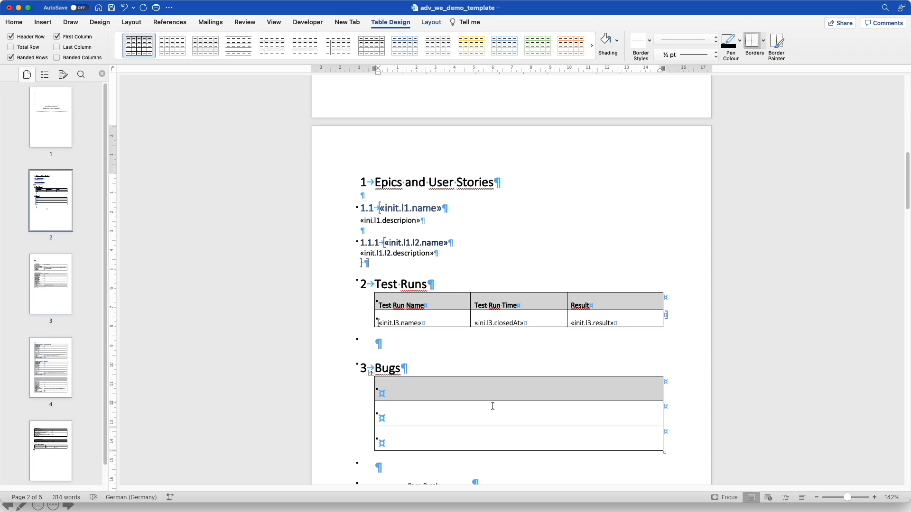
click(421, 394)
click(49, 23)
click(695, 36)
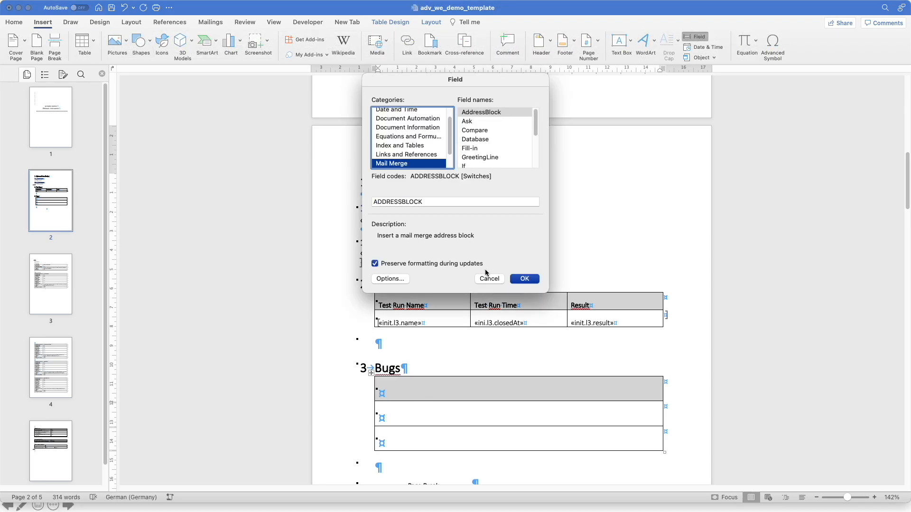
click(491, 148)
key(Down)
key(Down)
key(Down)
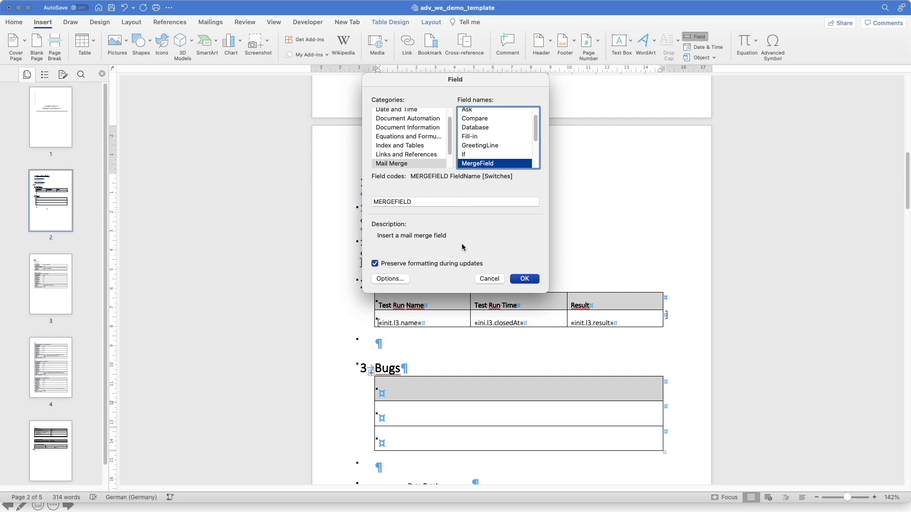
click(434, 202)
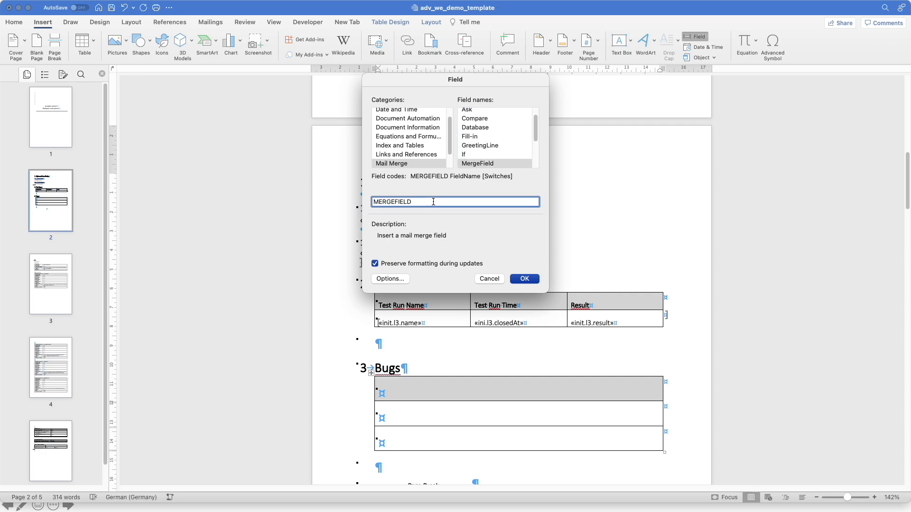
text(init.l4.name)
click(524, 279)
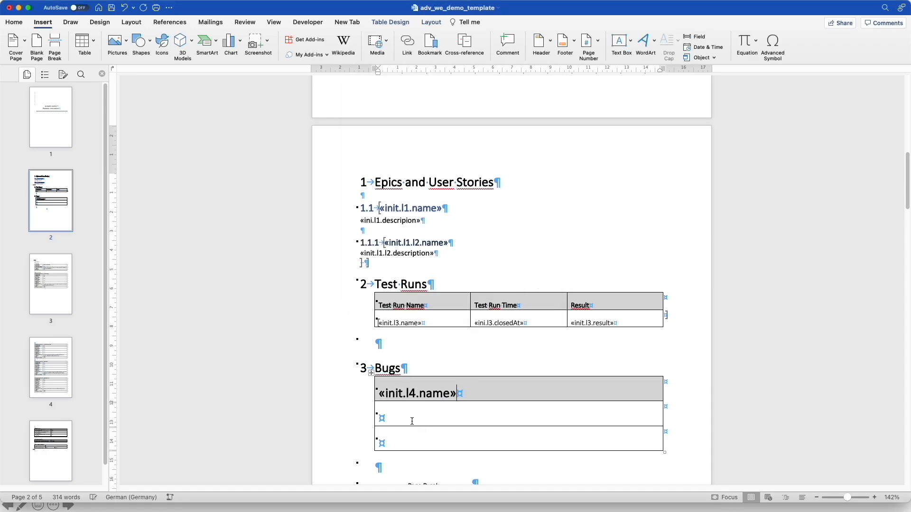
Insert a MergeField named "init.l4.id" in the second row of the Bugs table.
click(403, 416)
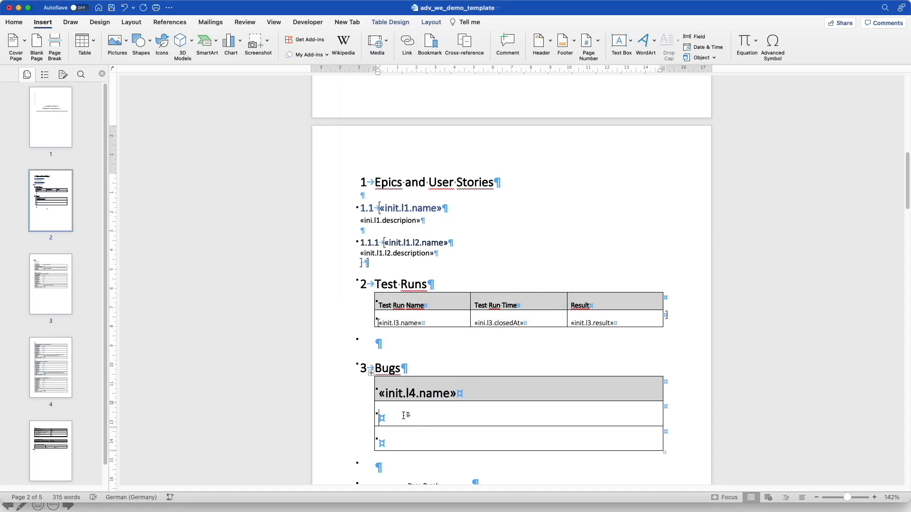
click(694, 37)
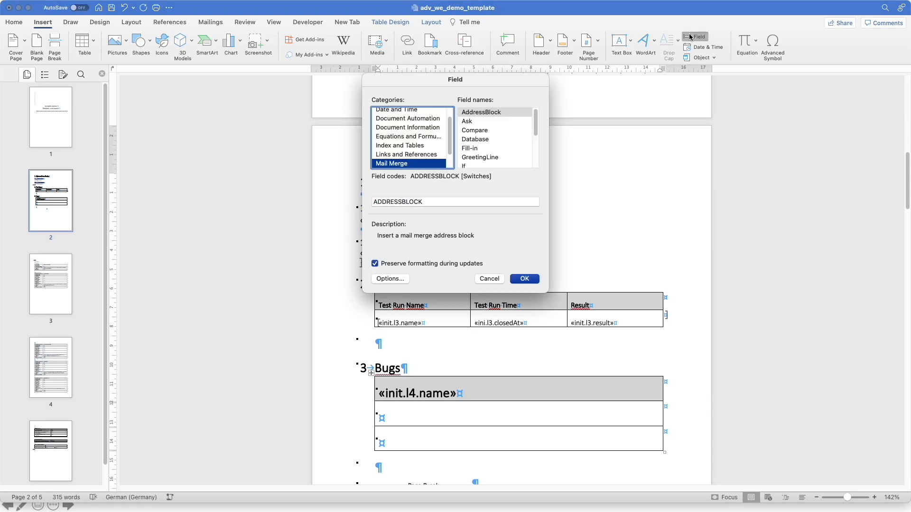
drag(518, 119, 500, 177)
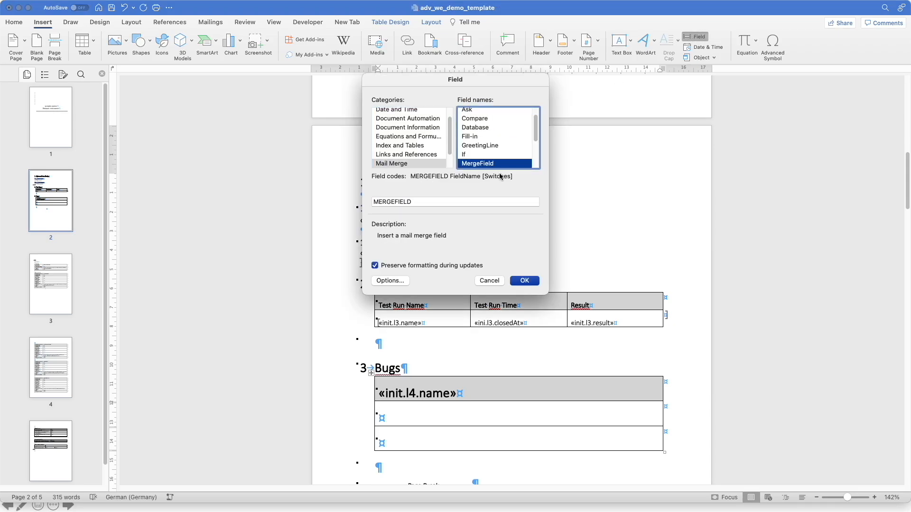
click(471, 200)
text(init.l4.id)
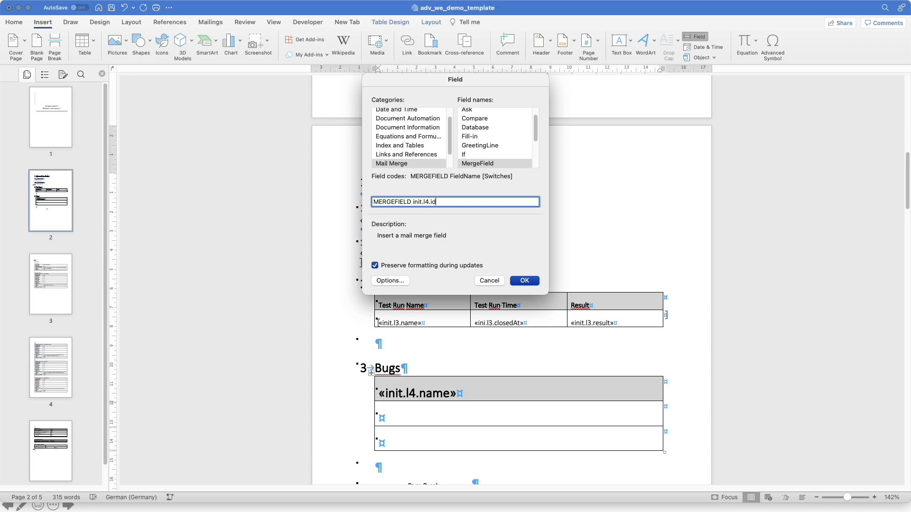
click(531, 281)
Insert a MergeField named "init.l4.submittedAt" in the third row of the Bugs table.
click(422, 442)
click(694, 36)
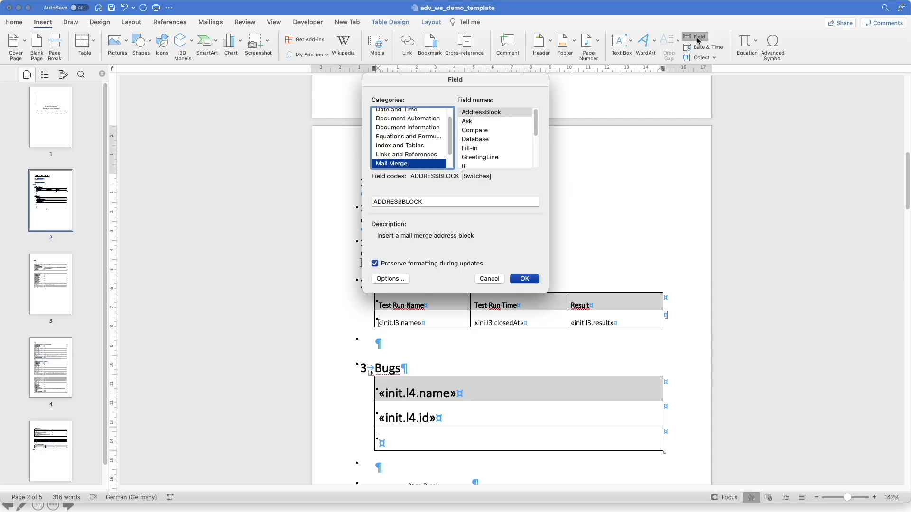
click(484, 131)
key(m)
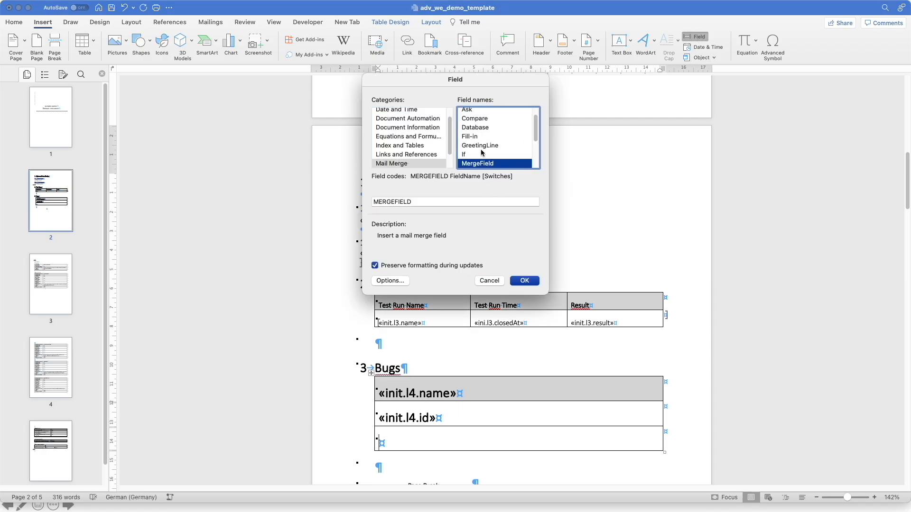
click(441, 202)
text(init)
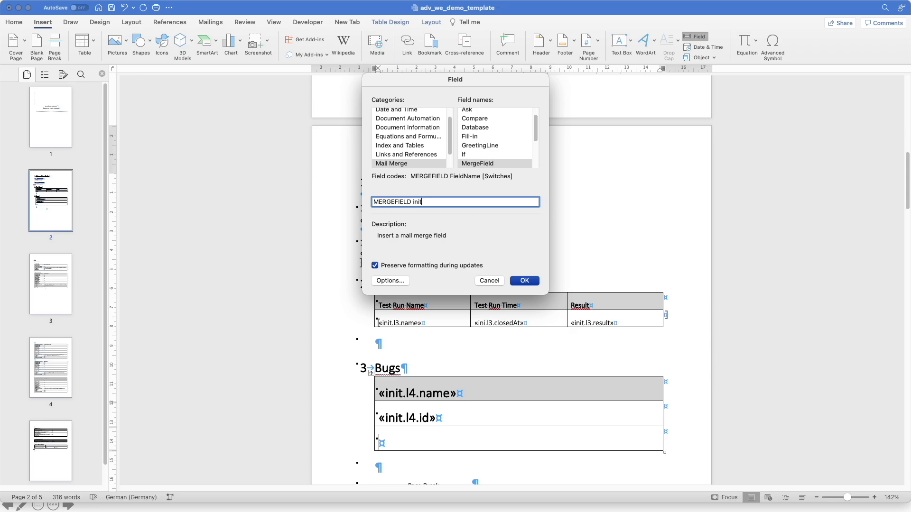
text(.l4.submittedAt)
click(521, 280)
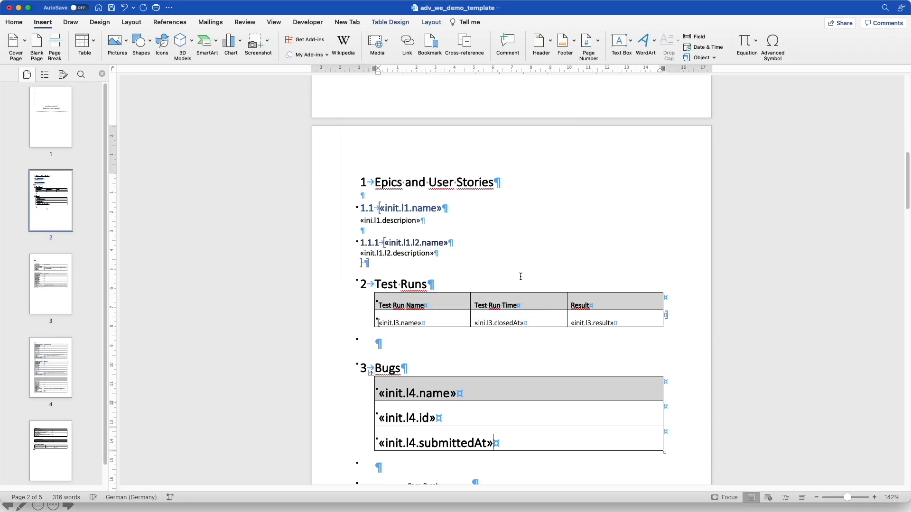
Add two blank paragraphs between the Bugs heading and its table.
click(434, 373)
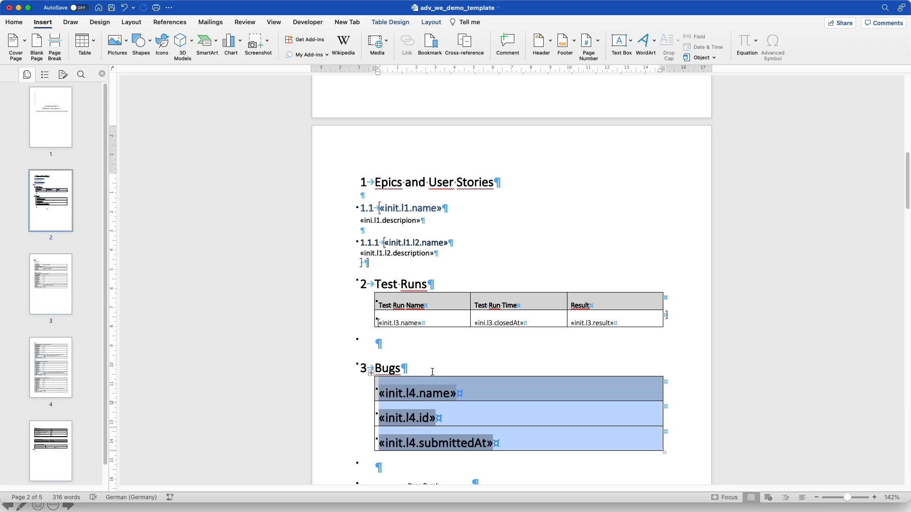
click(432, 371)
key(Return)
key(Return)
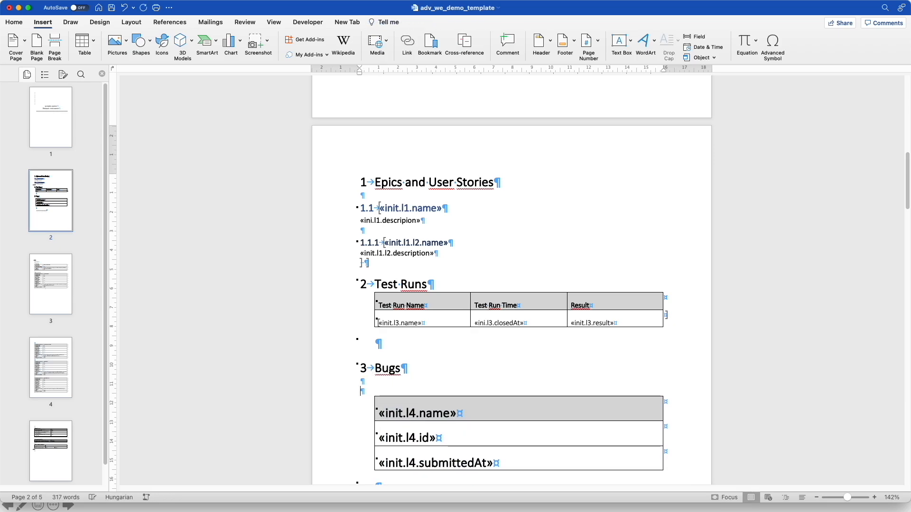
Reduce all text in the Bugs table to 12 pt and remove its bold formatting.
scroll(511, 280, down, 2)
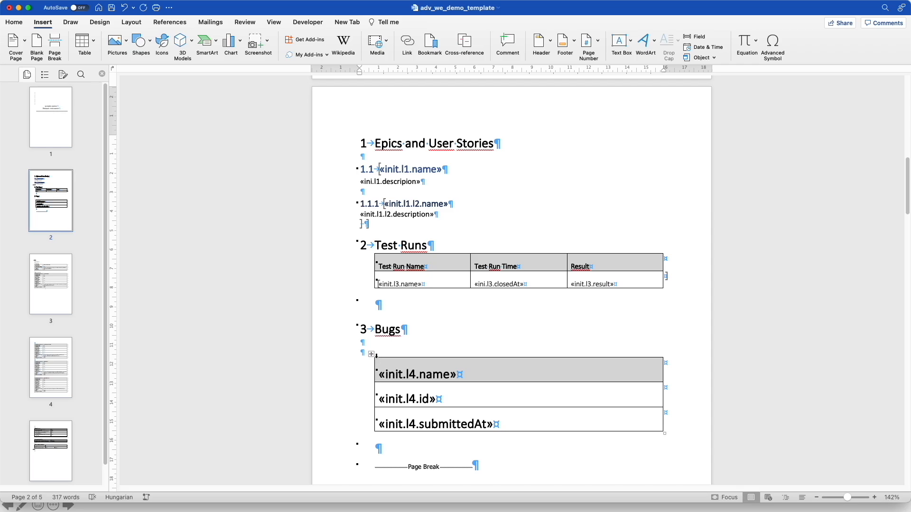
click(371, 354)
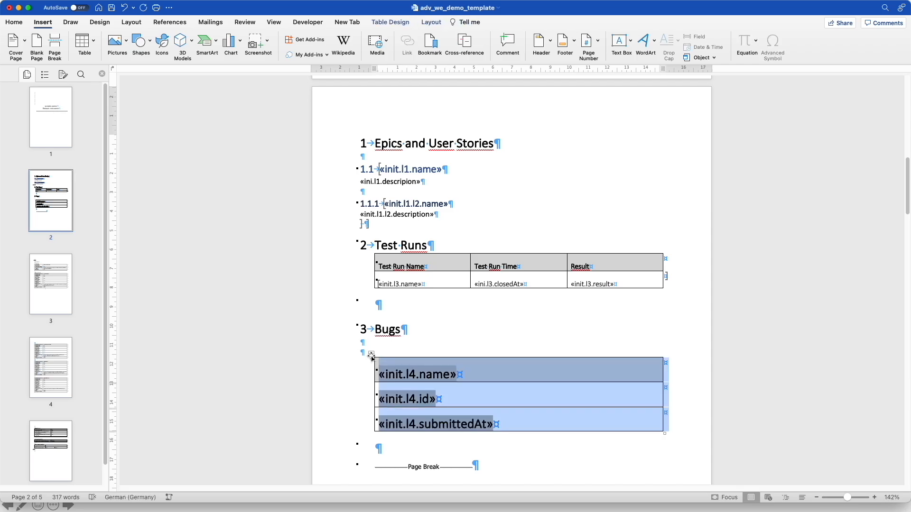
click(16, 23)
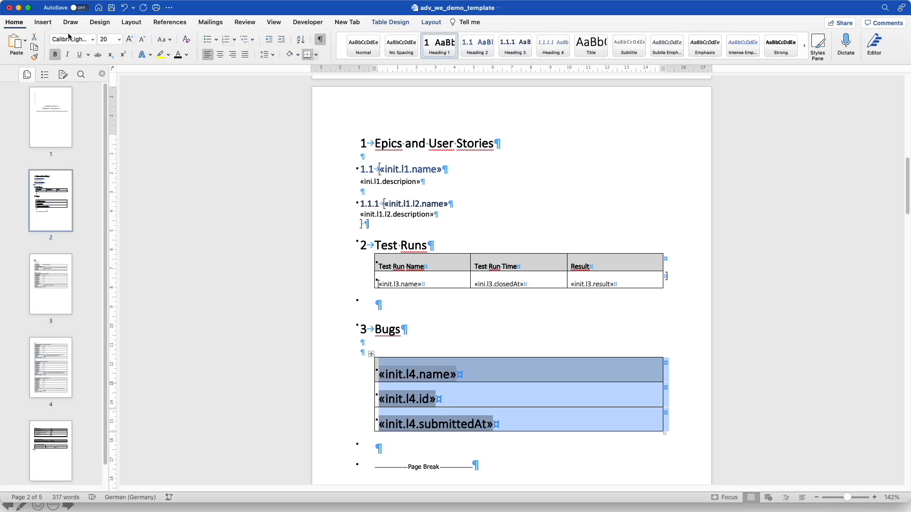
click(142, 41)
click(143, 41)
click(143, 42)
click(143, 41)
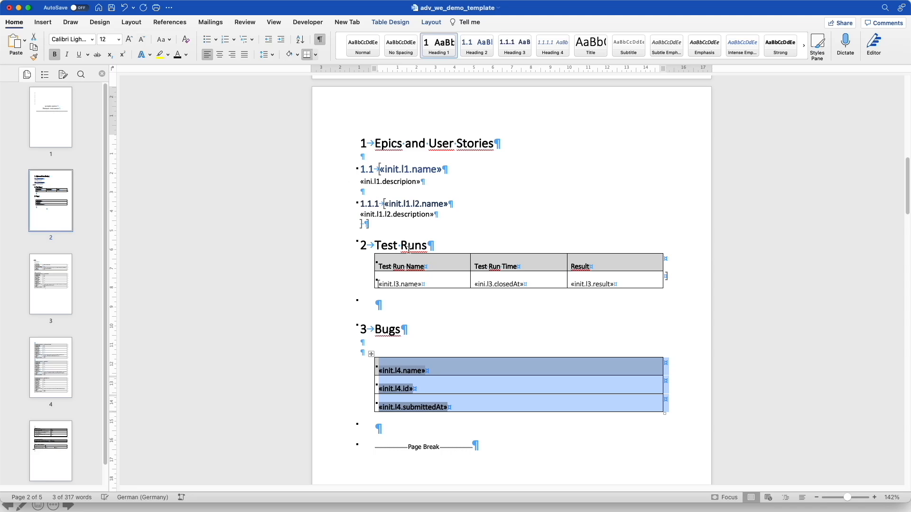
click(52, 56)
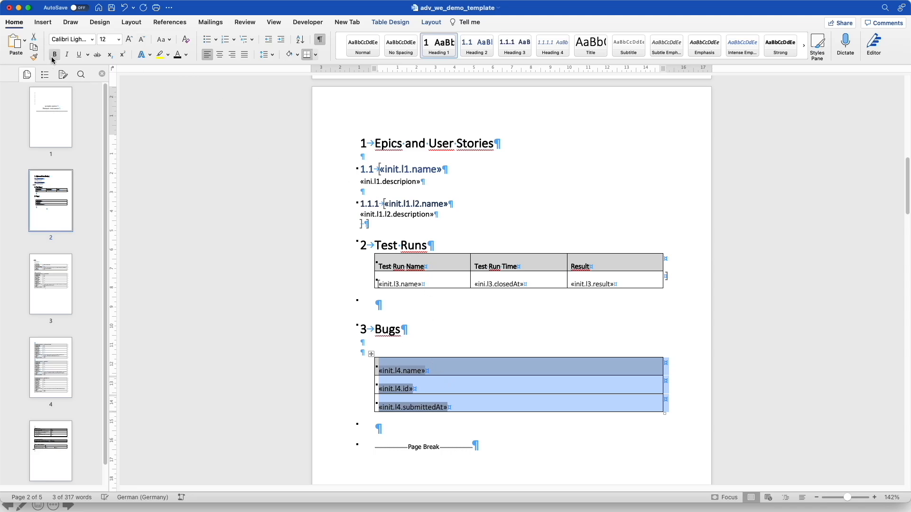
Apply the Heading 2 style to the init.l4.name row of the Bugs table.
click(437, 368)
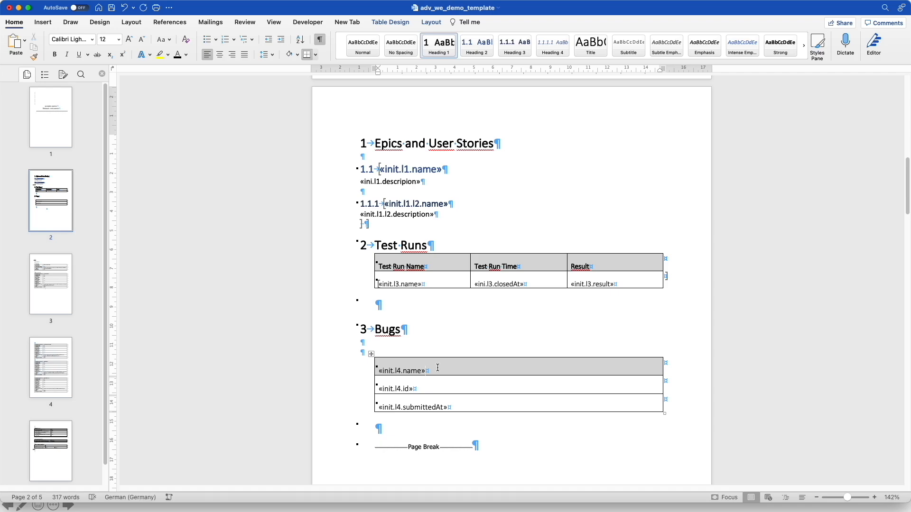
click(381, 371)
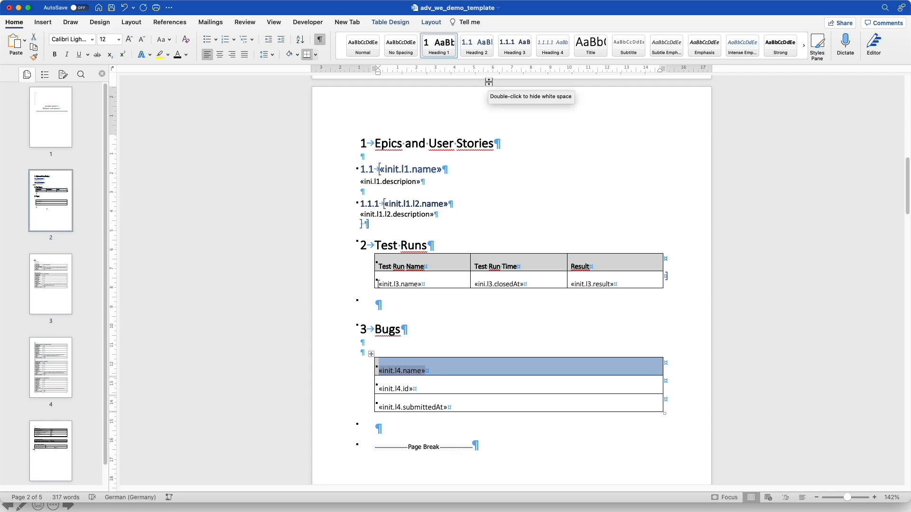
click(486, 53)
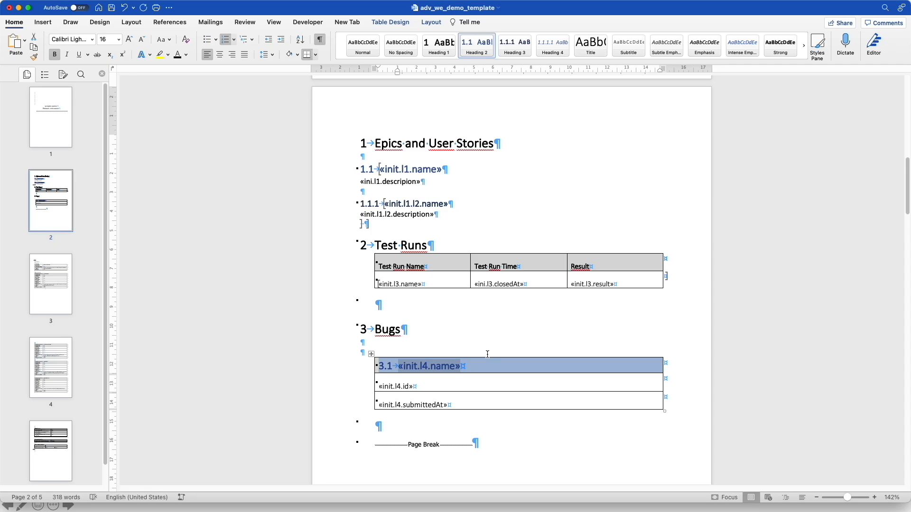
Bookmark the Bugs table together with the blank paragraphs directly above and below it as loop_init_l4.
click(363, 353)
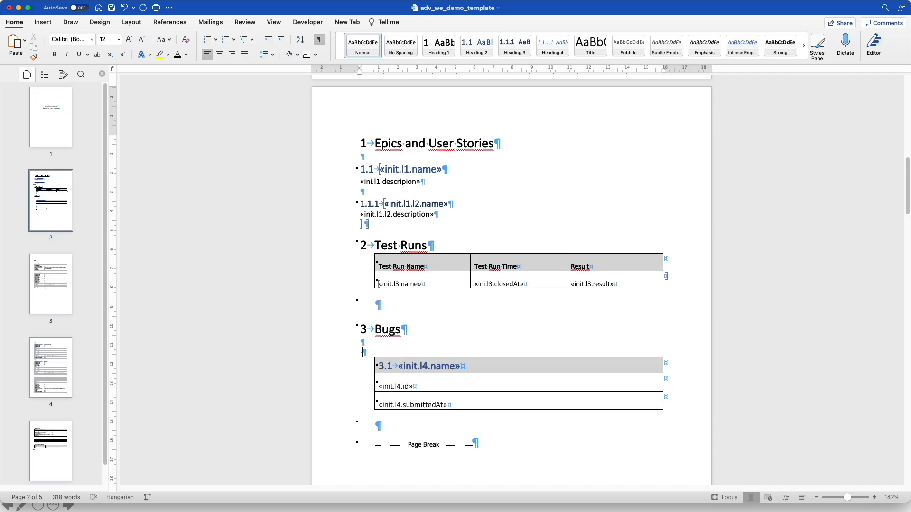
click(370, 418)
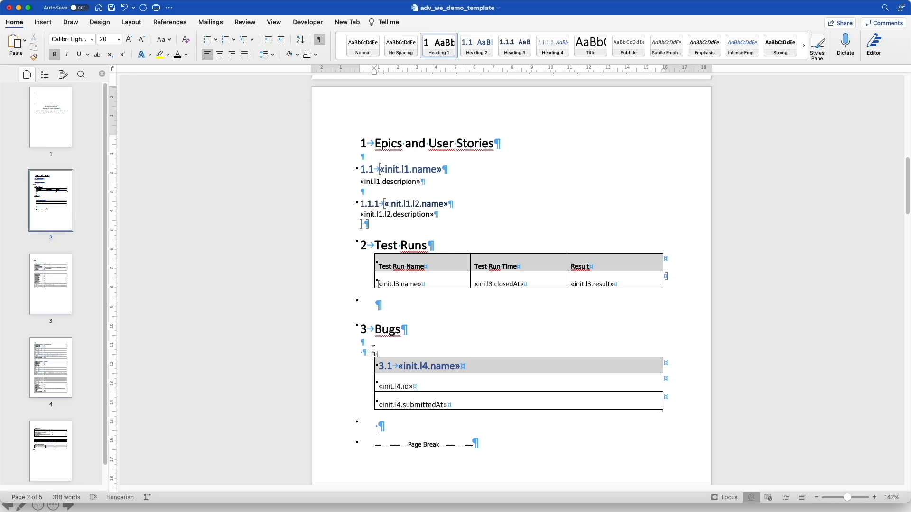
click(370, 402)
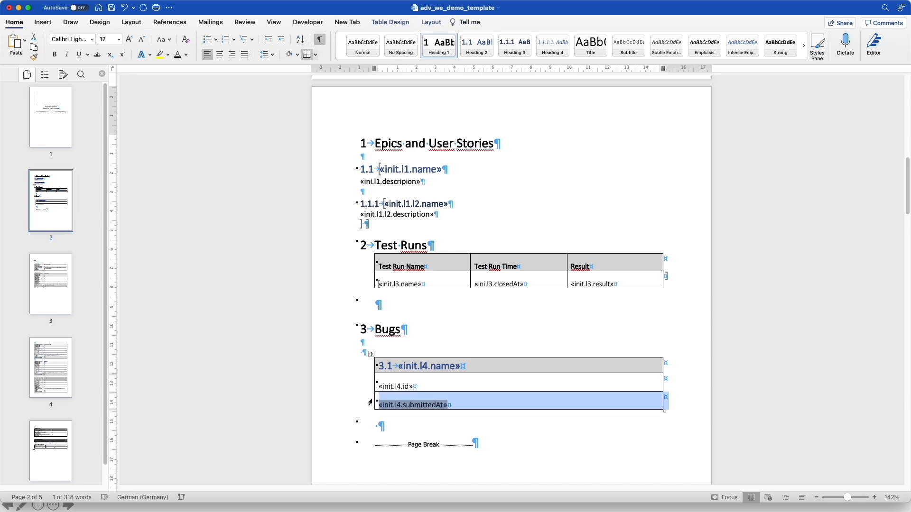
key(shift+Down)
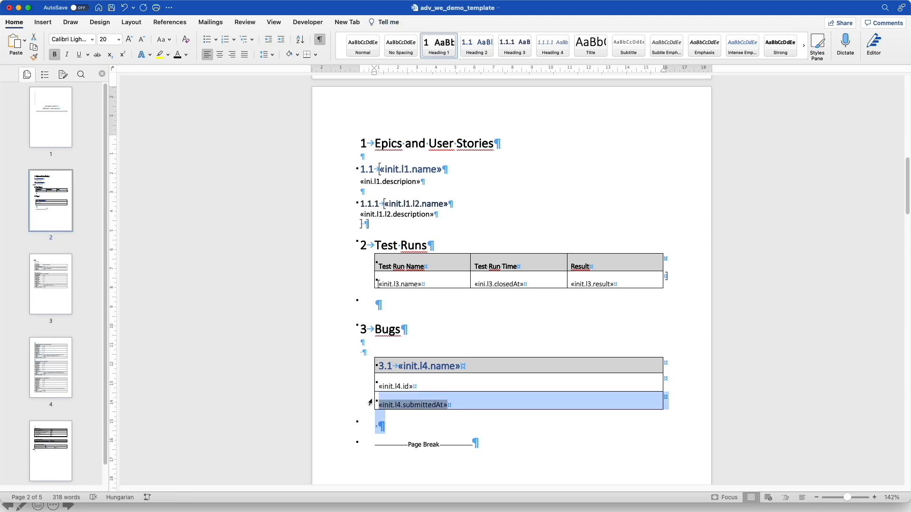
key(shift+Up)
key(shift+Up)
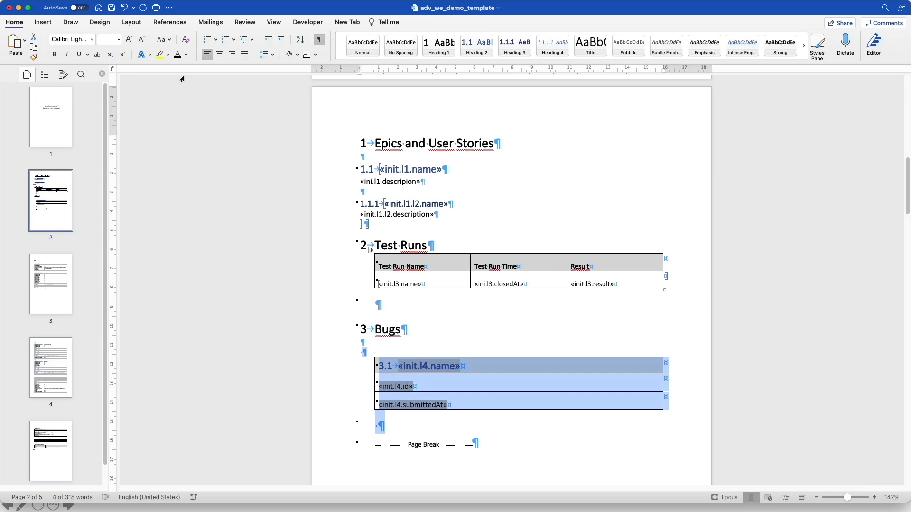
click(46, 23)
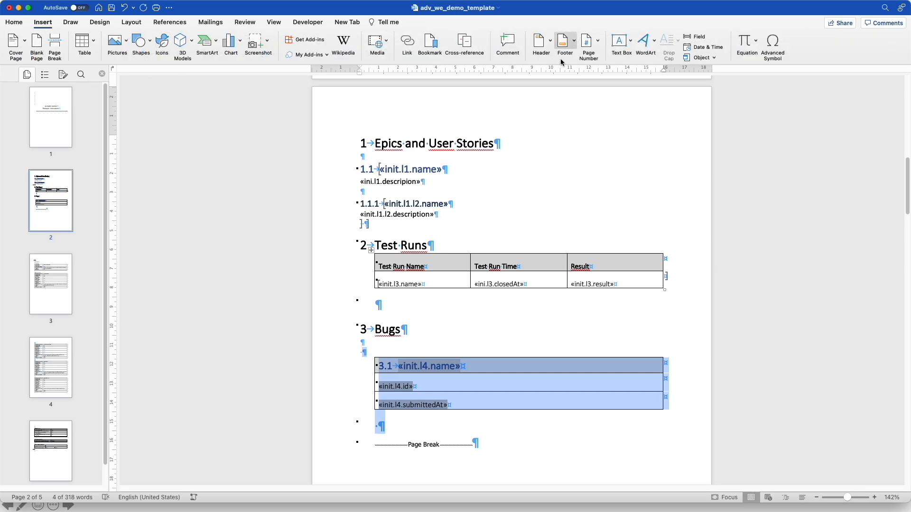
click(430, 46)
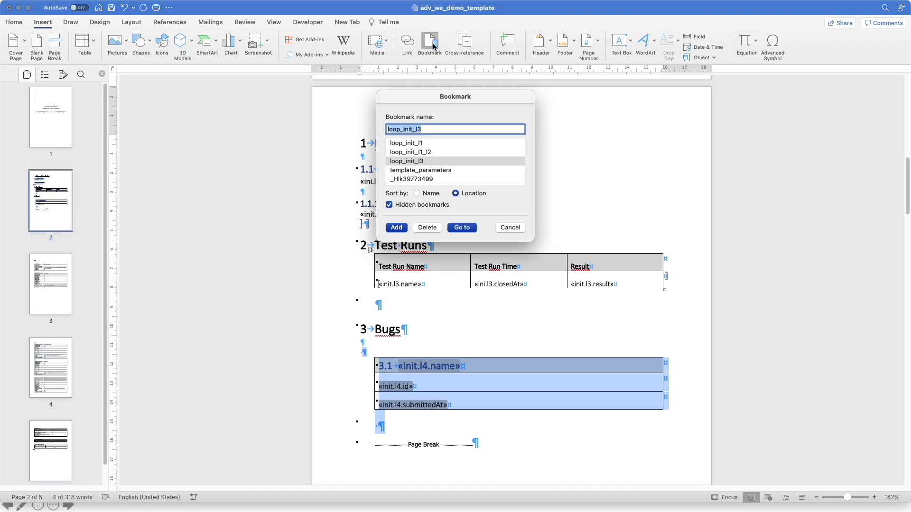
click(431, 131)
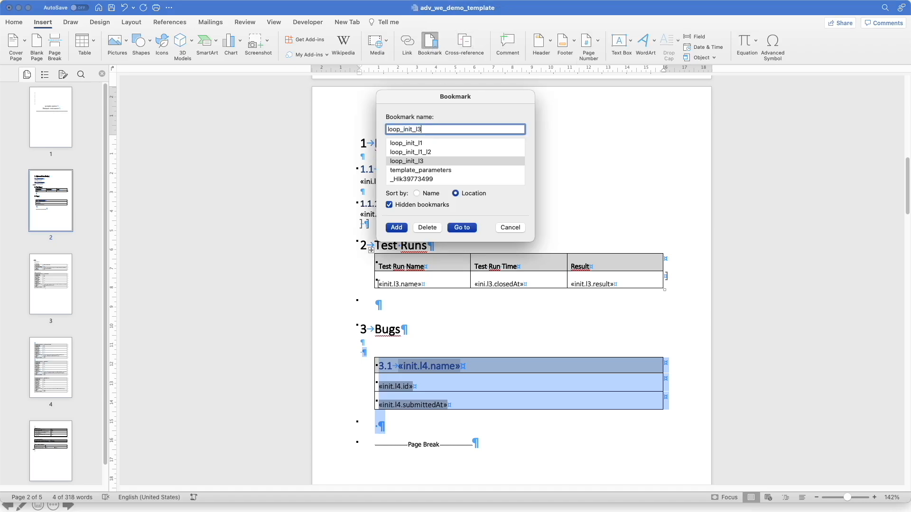
key(BackSpace)
text(4)
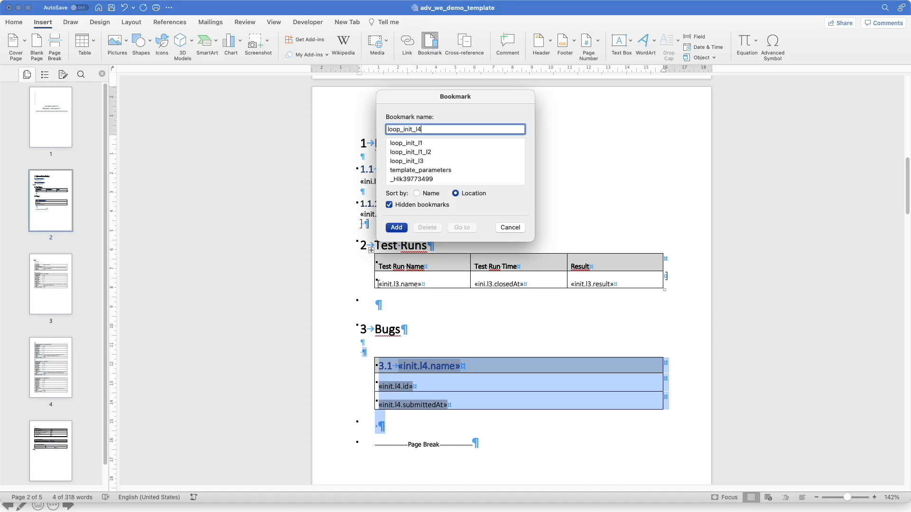
click(399, 228)
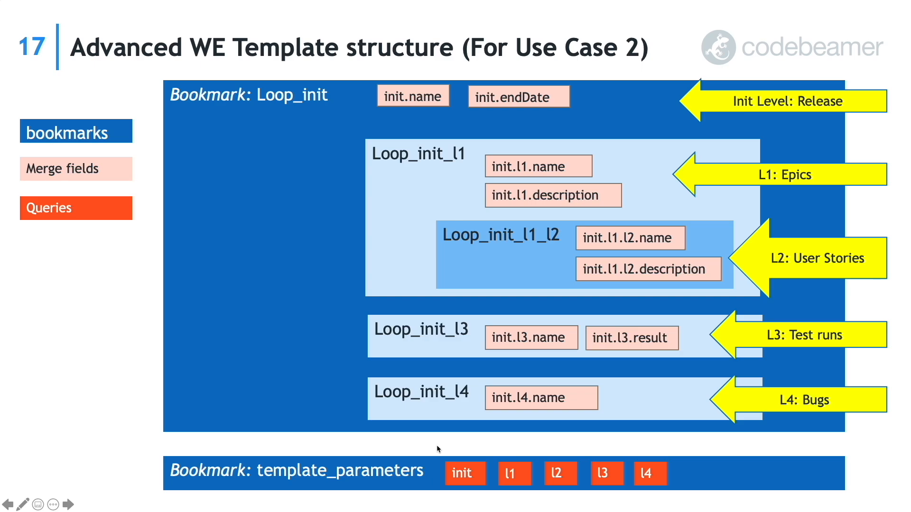
Back in Word, bookmark everything from the last blank paragraph under Bugs up to the start of the cover page as loop_init, and save the template.
key(ctrl+Up)
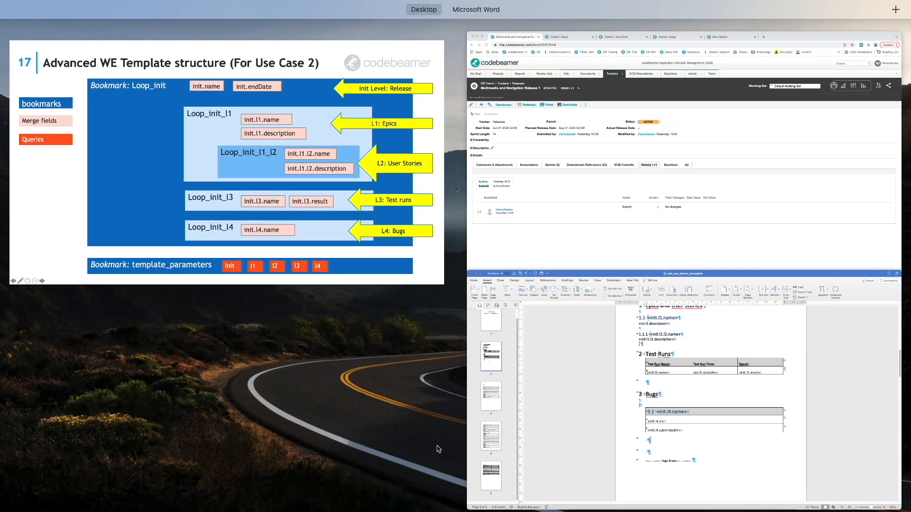
click(684, 435)
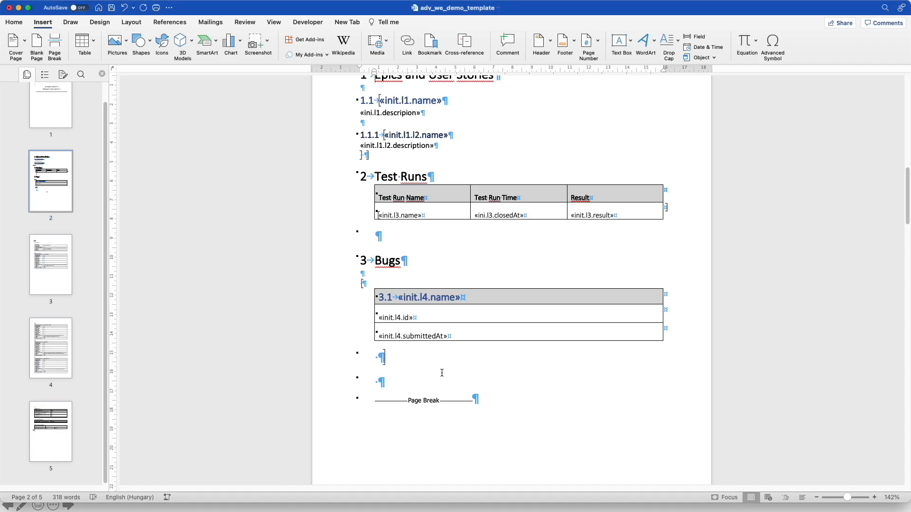
click(392, 385)
key(shift+Up)
key(shift+Up)
key(shift+Up)
key(shift+Up)
key(shift+Up)
key(shift+Up)
key(shift+Up)
key(shift+Up)
key(shift+Up)
key(shift+Up)
key(shift+Up)
key(shift+Up)
key(shift+Up)
key(shift+Up)
key(shift+Up)
key(shift+Up)
key(shift+Up)
key(shift+Up)
key(shift+Up)
key(shift+Up)
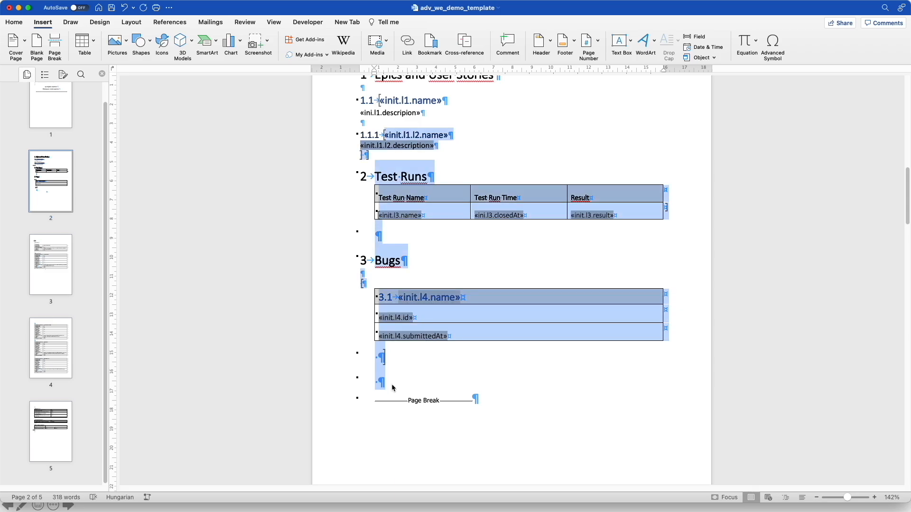
key(shift+Up)
key(shift+Up)
key(shift+Up)
key(shift+Up)
key(shift+Up)
key(shift+Up)
key(shift+Up)
key(shift+Up)
key(shift+Up)
key(shift+Up)
key(shift+Up)
key(shift+Up)
key(shift+Up)
key(shift+Up)
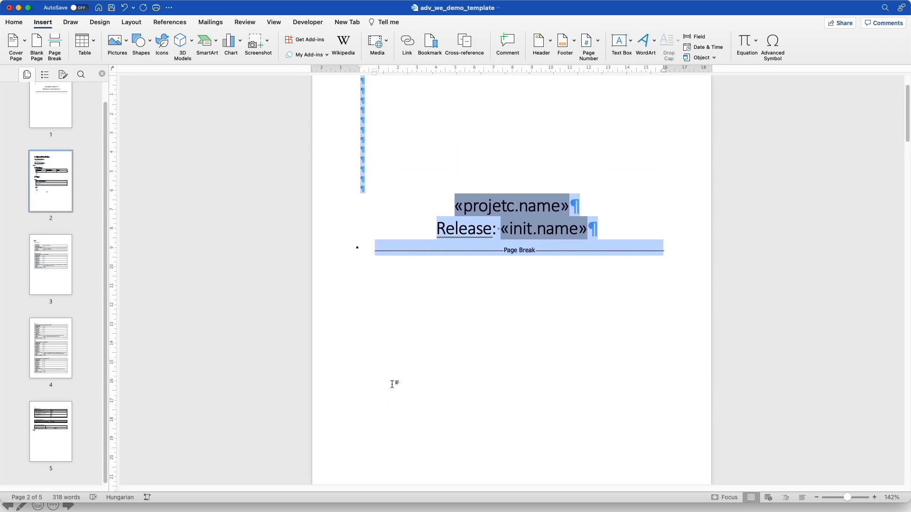
click(425, 49)
click(437, 128)
key(BackSpace)
key(BackSpace)
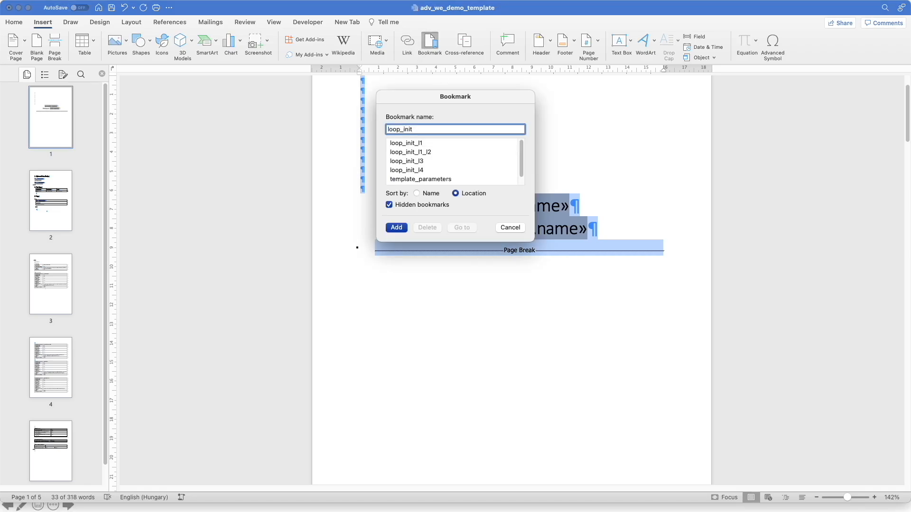
click(396, 227)
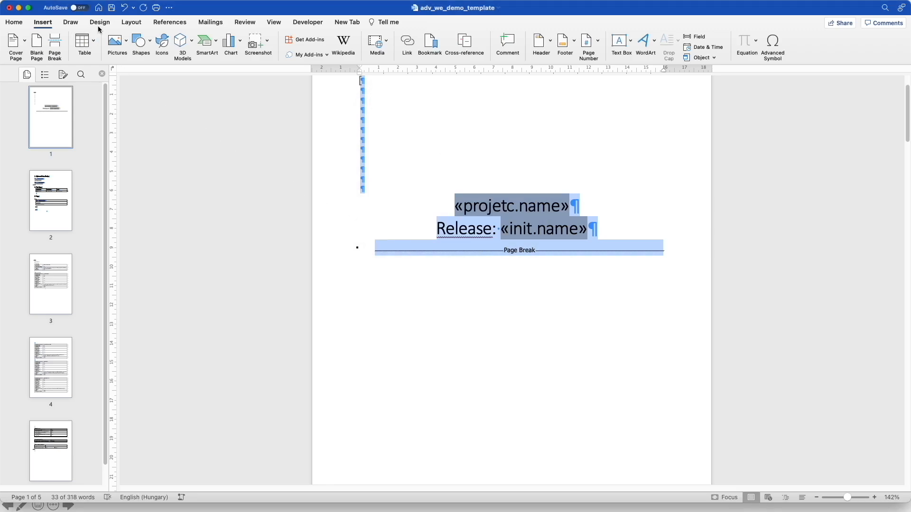
click(110, 13)
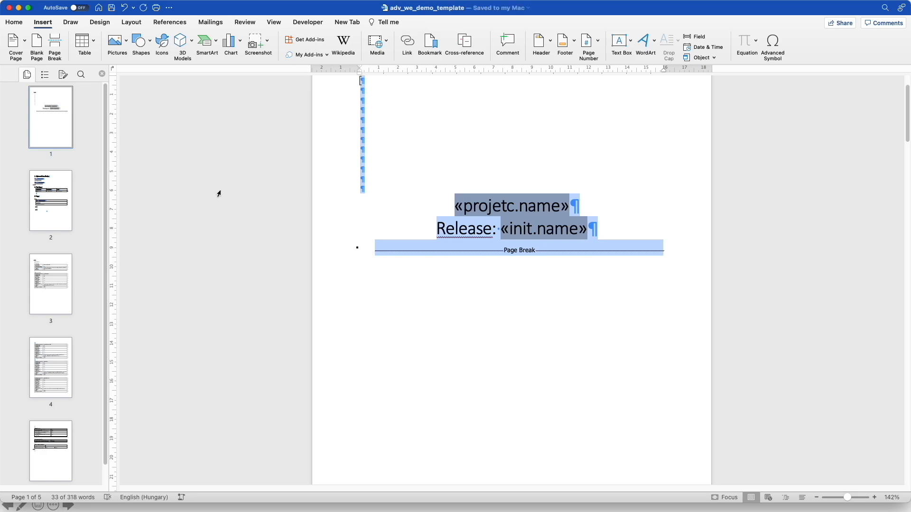
Switch to codeBeamer in the browser and open Export to Office for Multimedia and Navigation Release 1.
key(ctrl+Up)
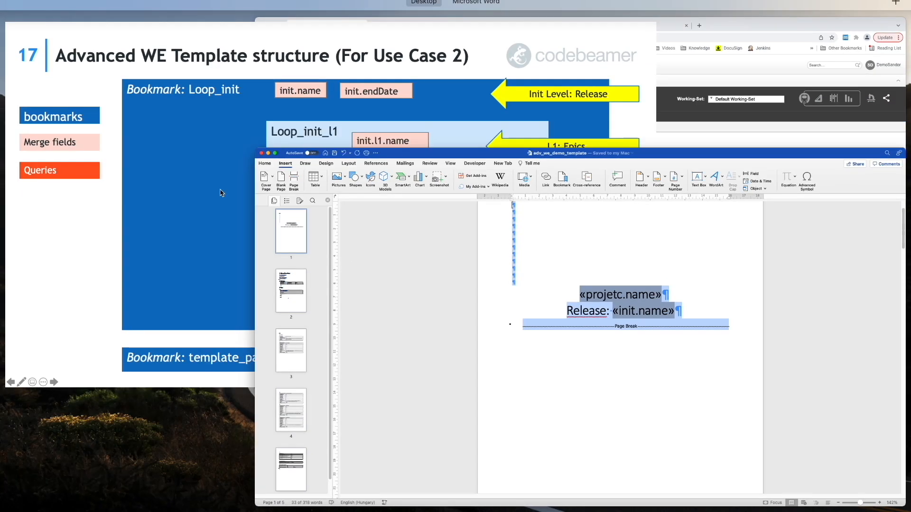
click(580, 180)
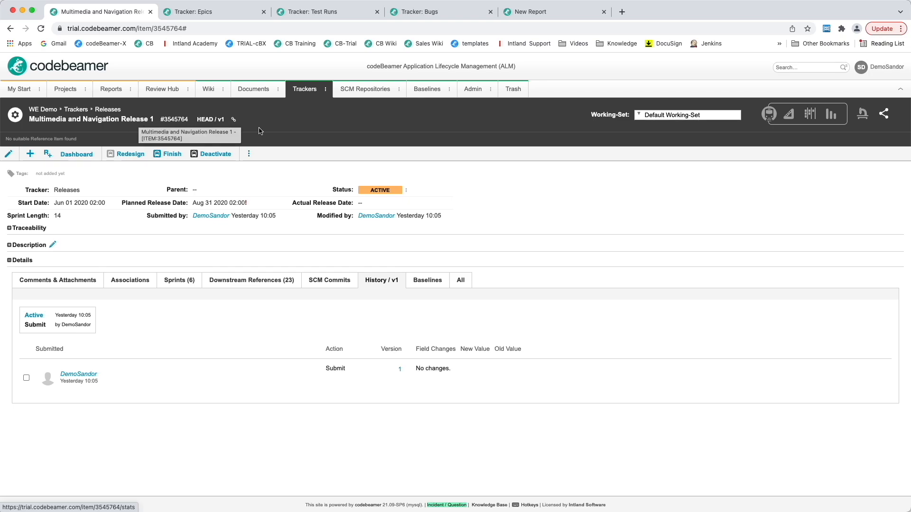
click(249, 154)
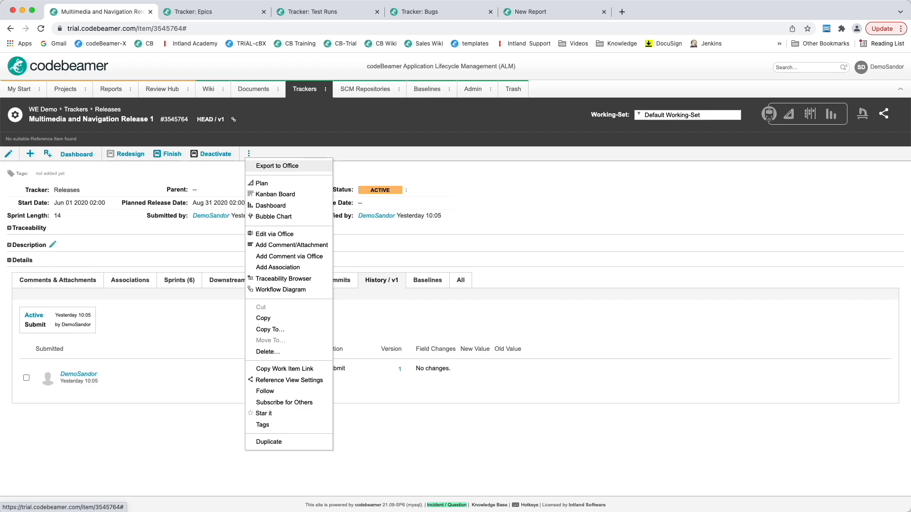
click(286, 169)
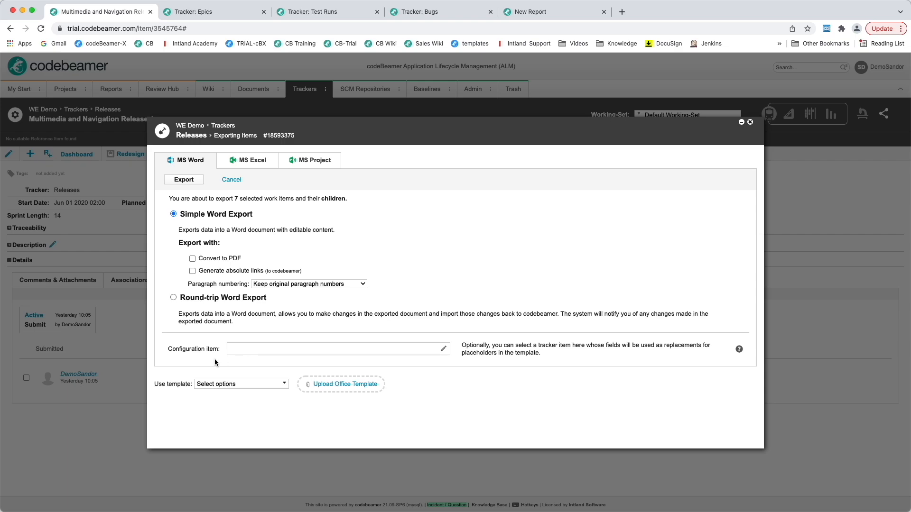
Search the items for "multi" and set Multimedia and Navigation Release 1 as the export's configuration item.
drag(170, 352, 242, 350)
click(443, 350)
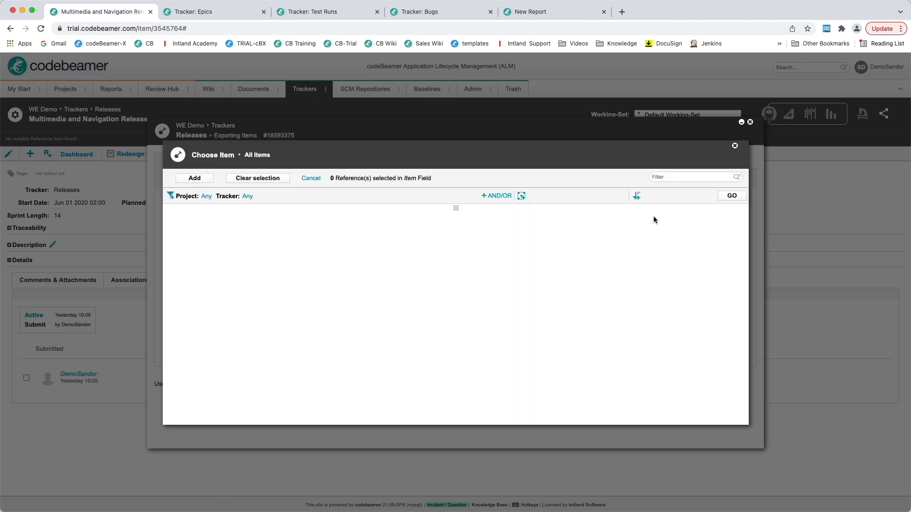
text(multi)
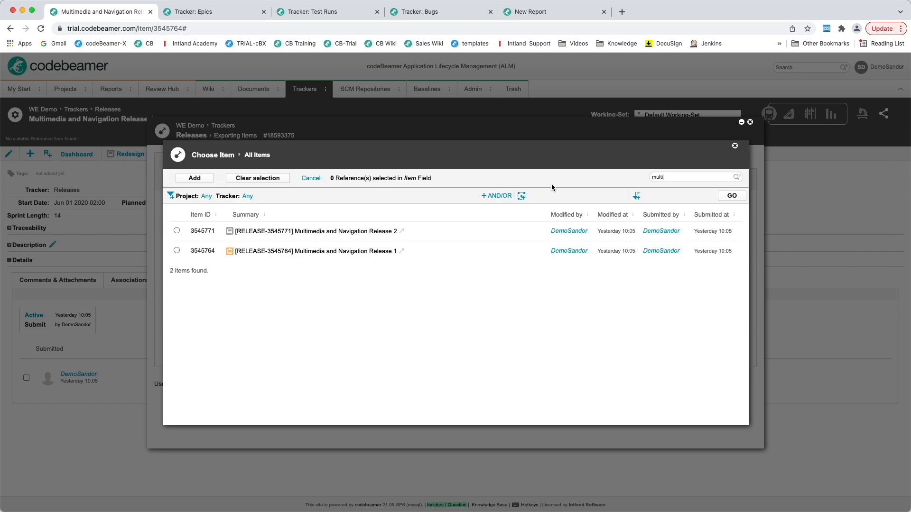
click(176, 251)
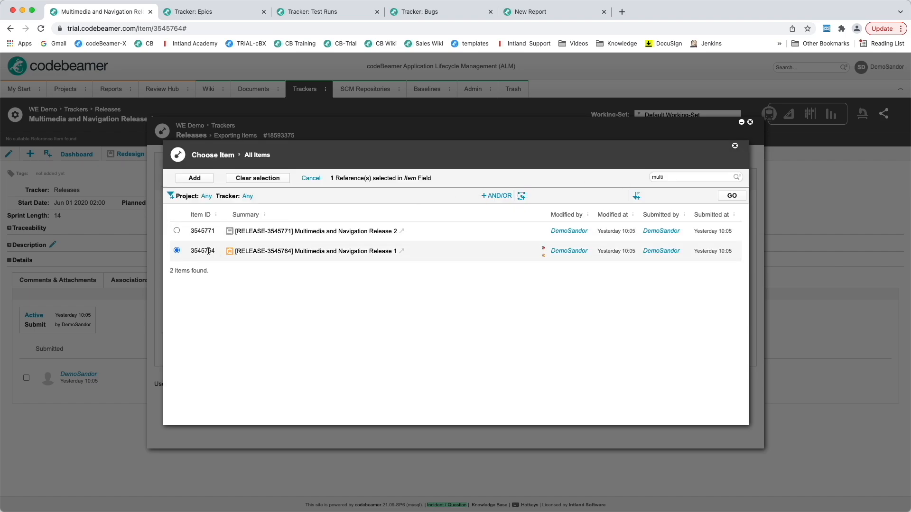
click(200, 184)
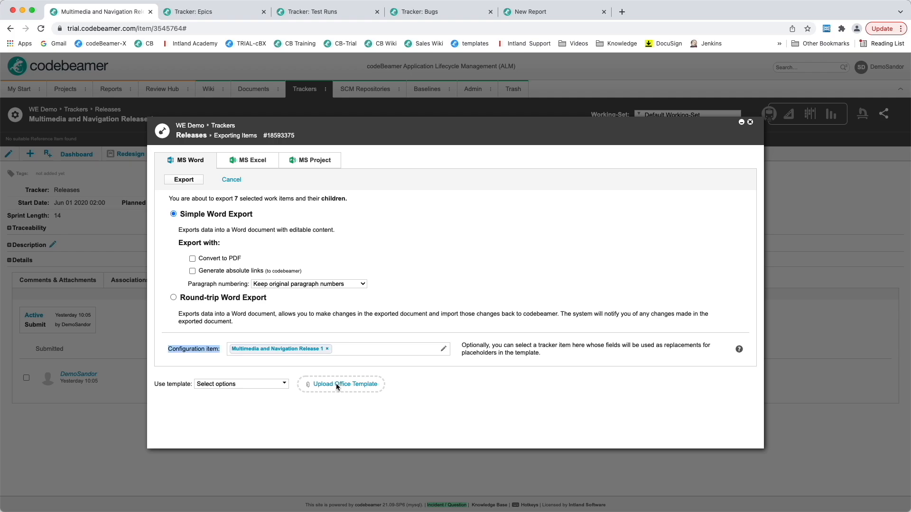
Upload adv_we_demo_template_.docx as the Office template and run the Simple Word Export.
click(336, 383)
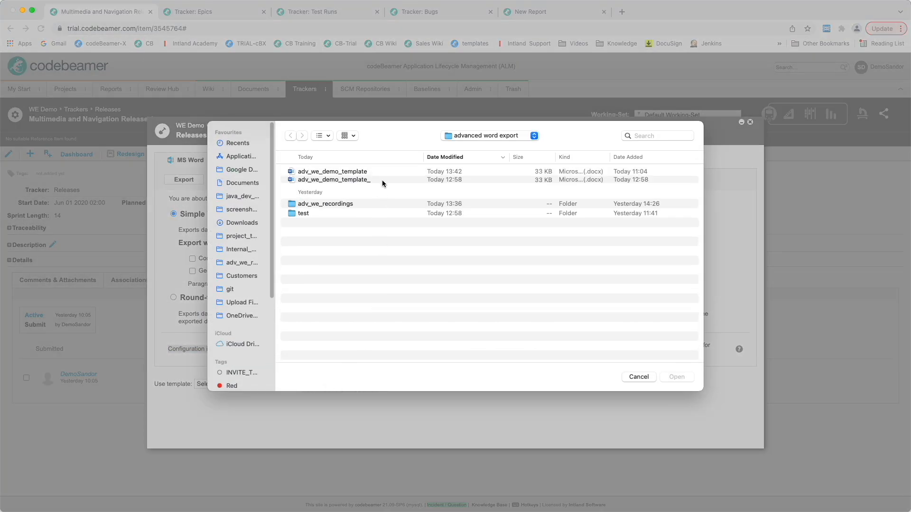
click(364, 180)
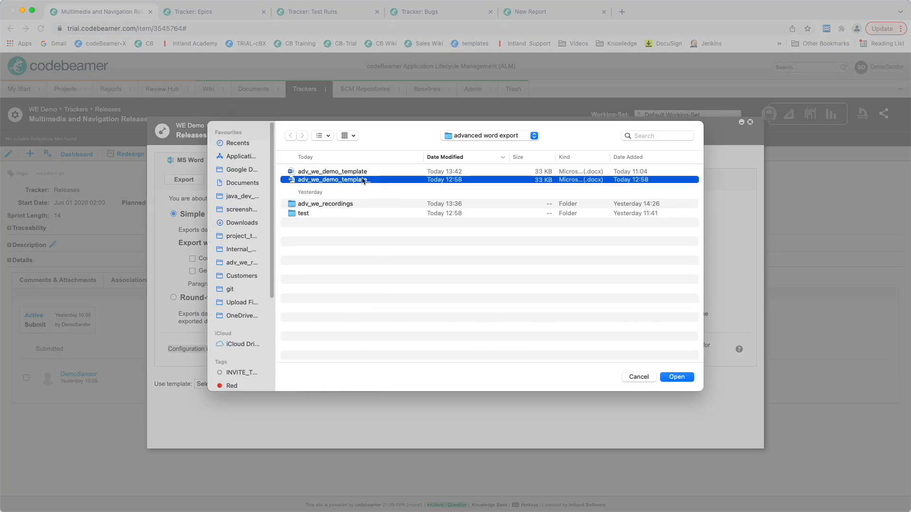
click(675, 378)
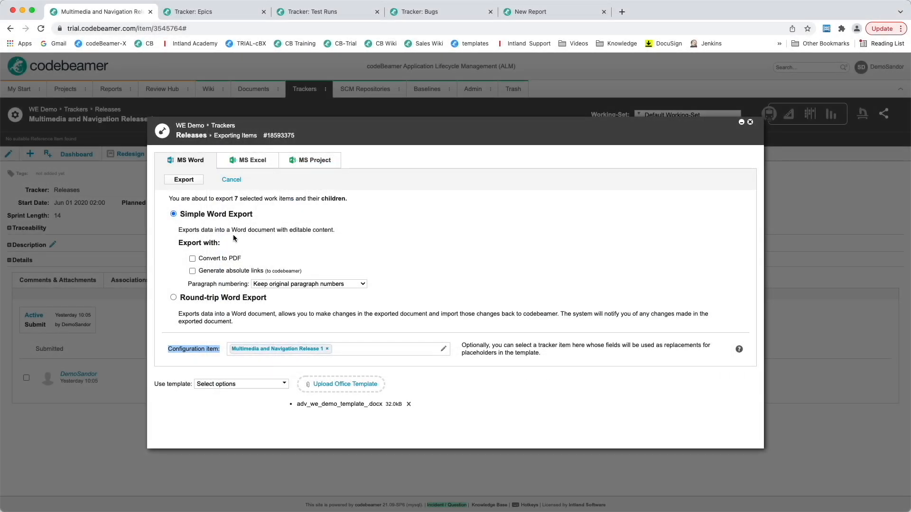
click(184, 181)
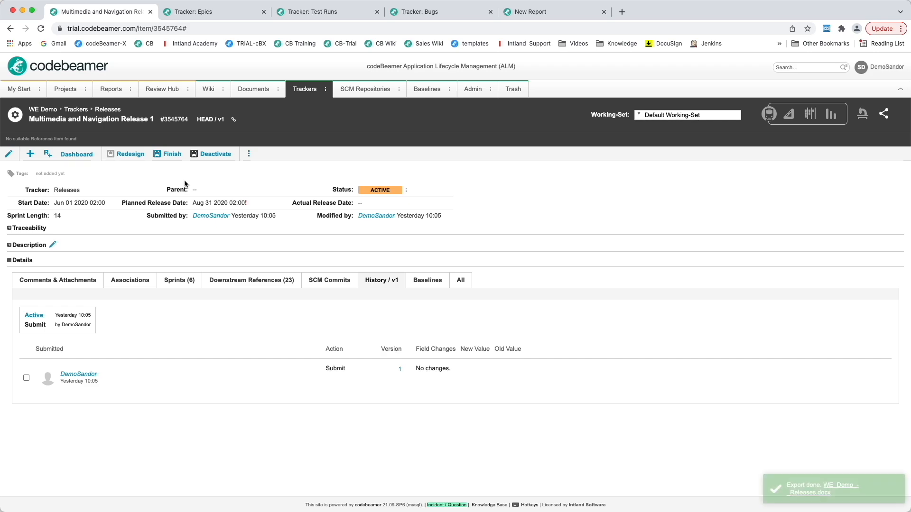
Save the exported report as WE_Demo_-_Releases (10) in Downloads and open it in Word.
click(800, 495)
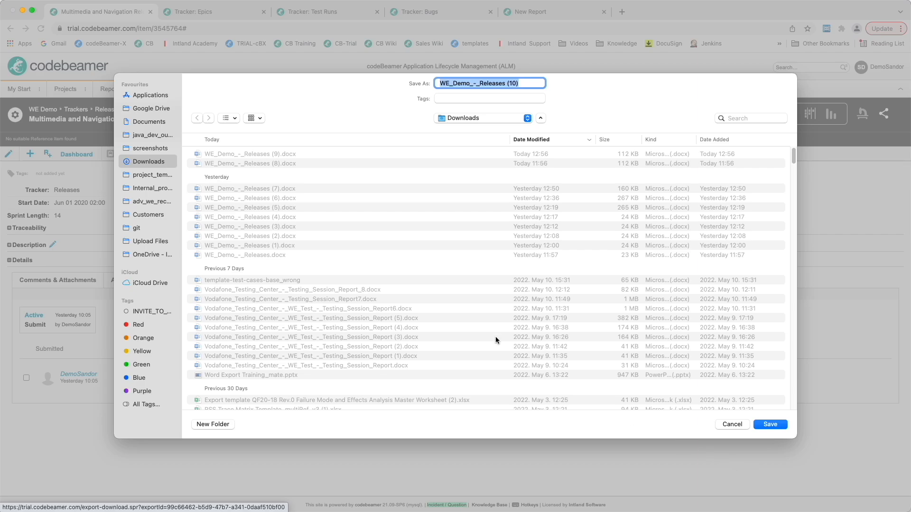
click(771, 426)
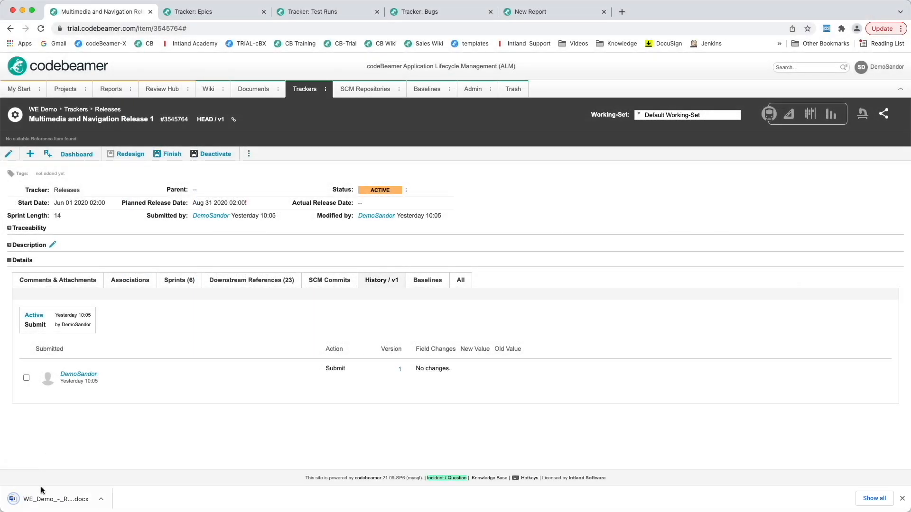
click(40, 499)
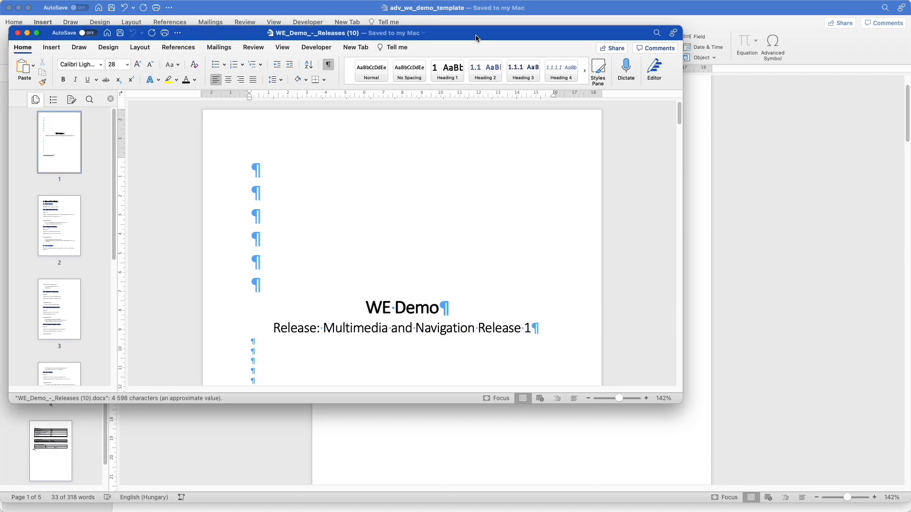
Enlarge the report window and examine the exported report's title page and its Epics and User Stories, Test Runs and Bugs chapters.
drag(680, 395, 888, 480)
click(498, 298)
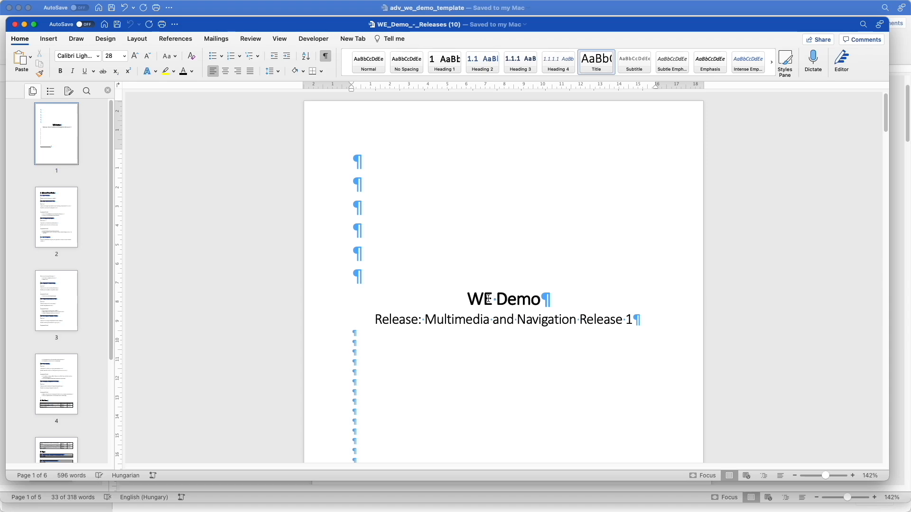
scroll(522, 323, down, 10)
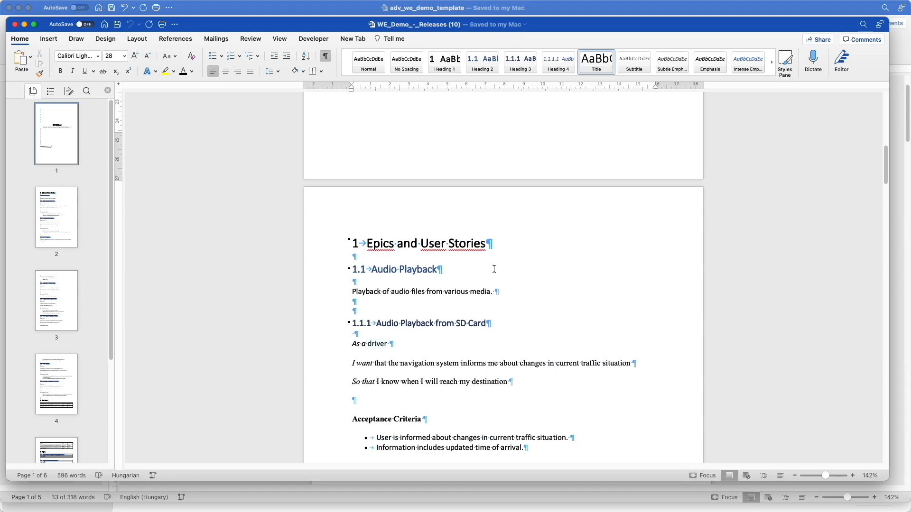
scroll(494, 269, down, 2)
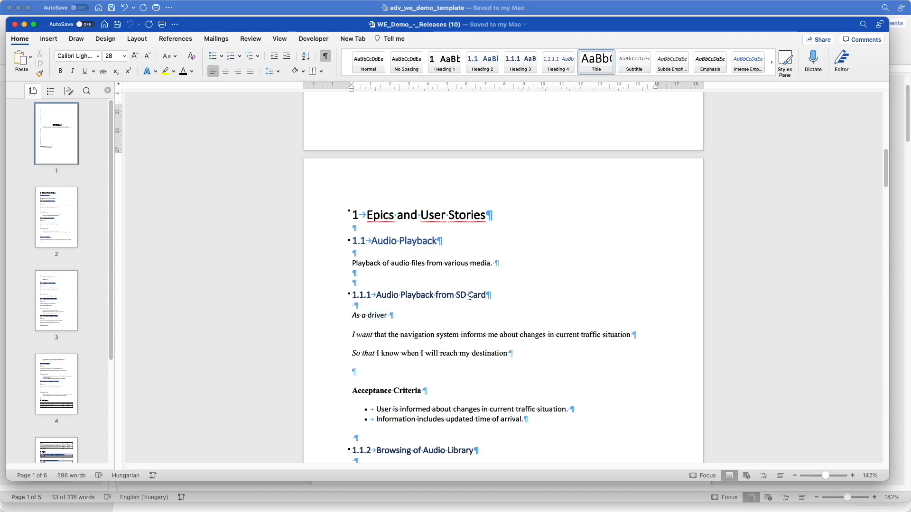
scroll(508, 298, down, 3)
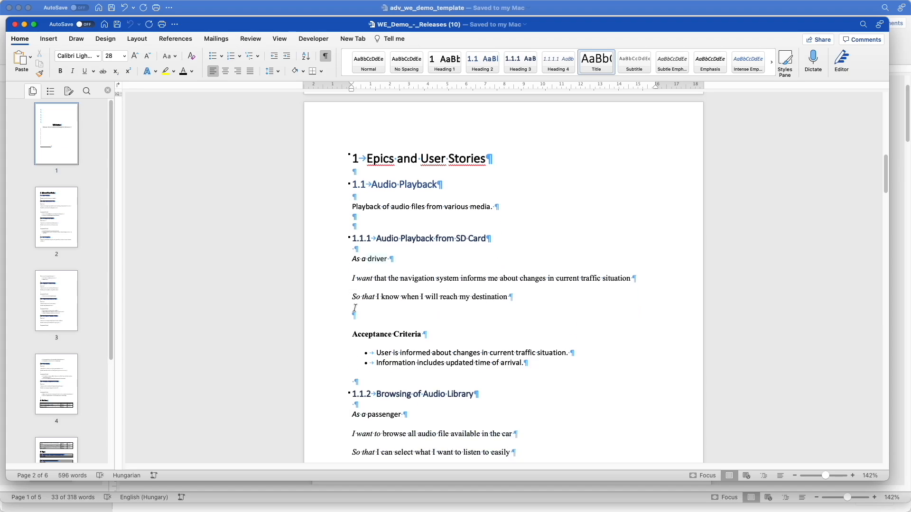
scroll(441, 323, down, 5)
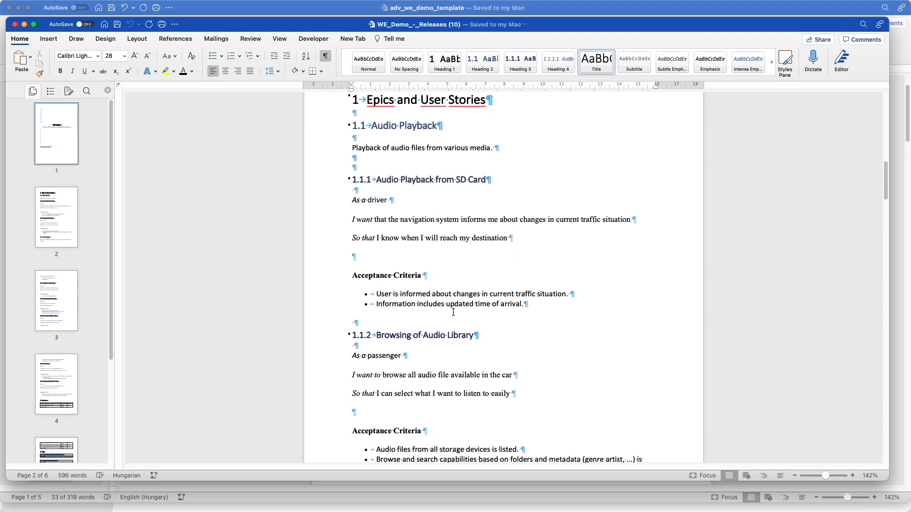
scroll(453, 315, down, 20)
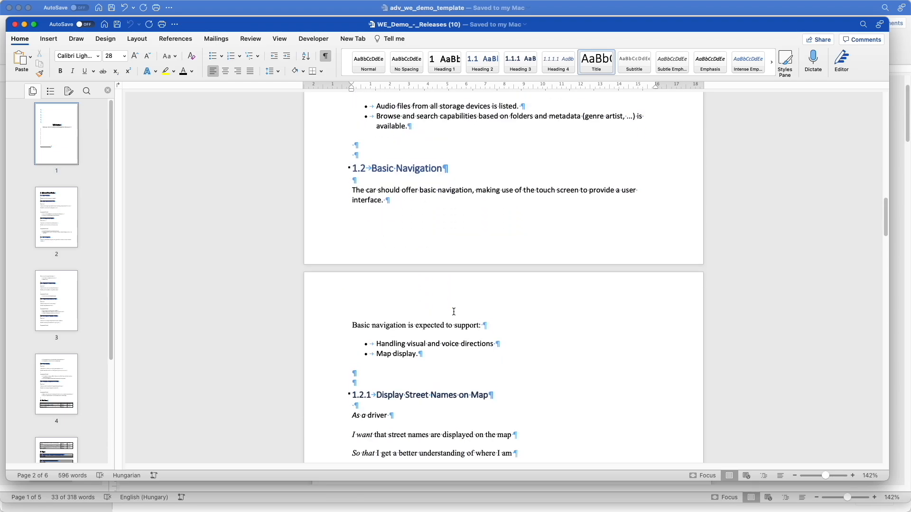
scroll(454, 312, down, 15)
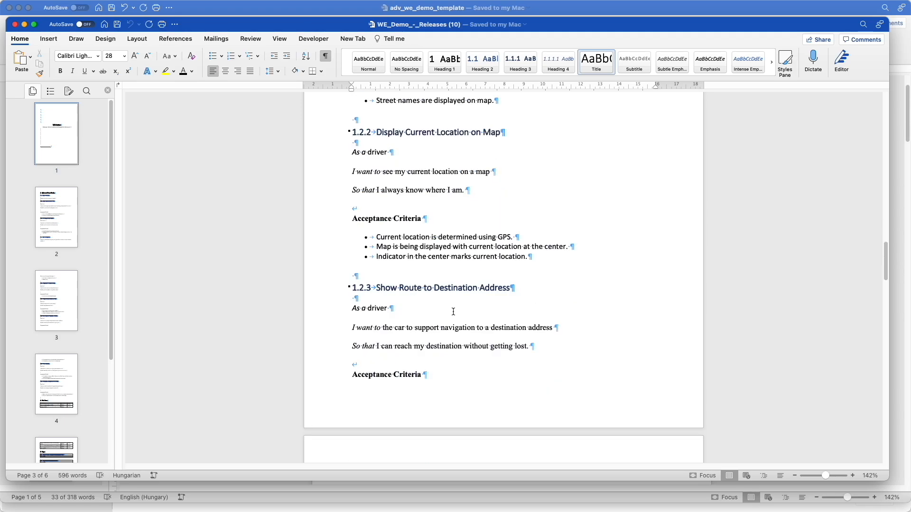
scroll(453, 312, down, 17)
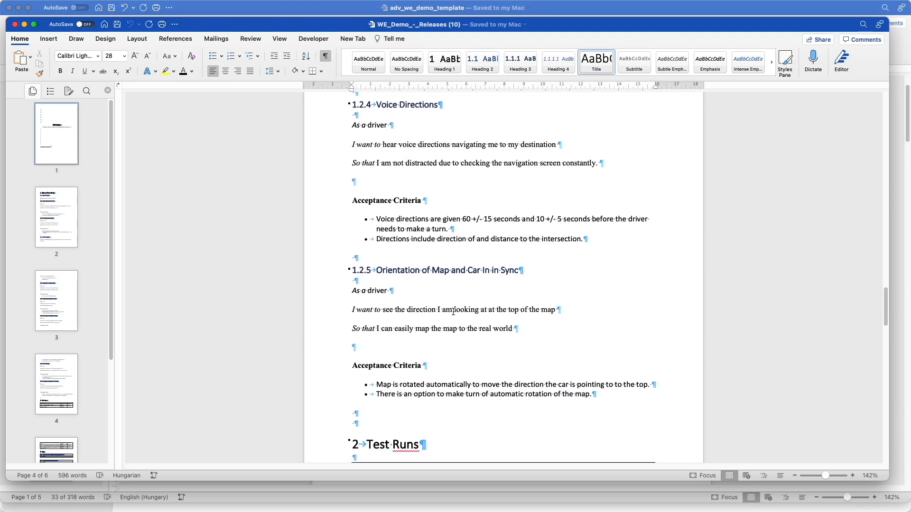
scroll(452, 312, down, 1)
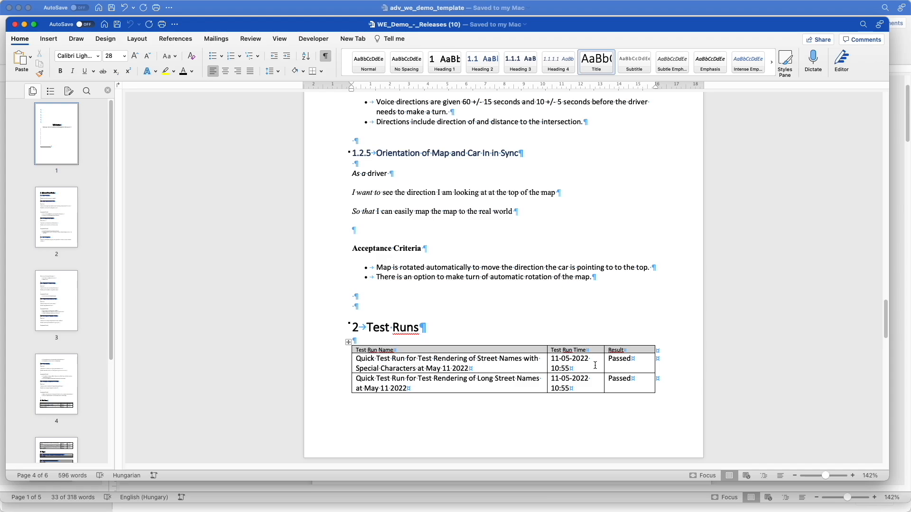
scroll(594, 365, down, 12)
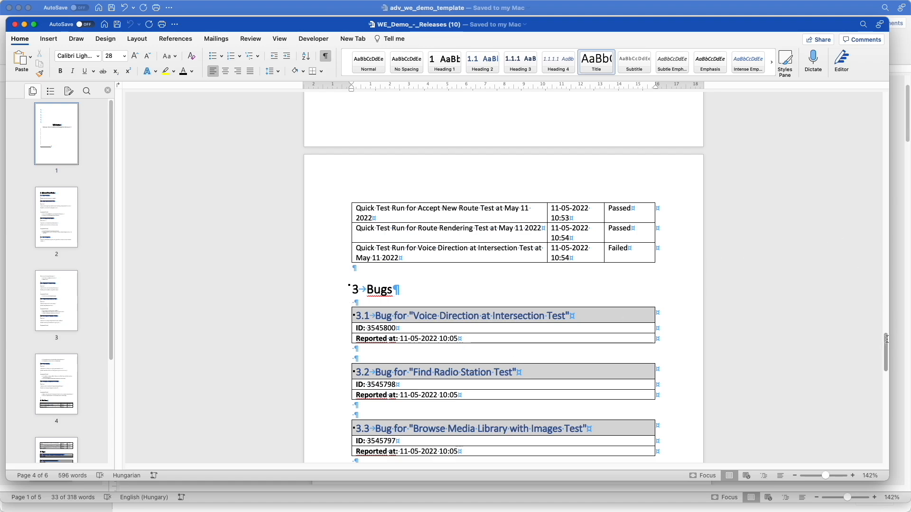
Insert a page break after the title page to add an empty page before the Epics and User Stories chapter.
drag(885, 343, 880, 206)
scroll(880, 207, up, 20)
scroll(664, 247, down, 6)
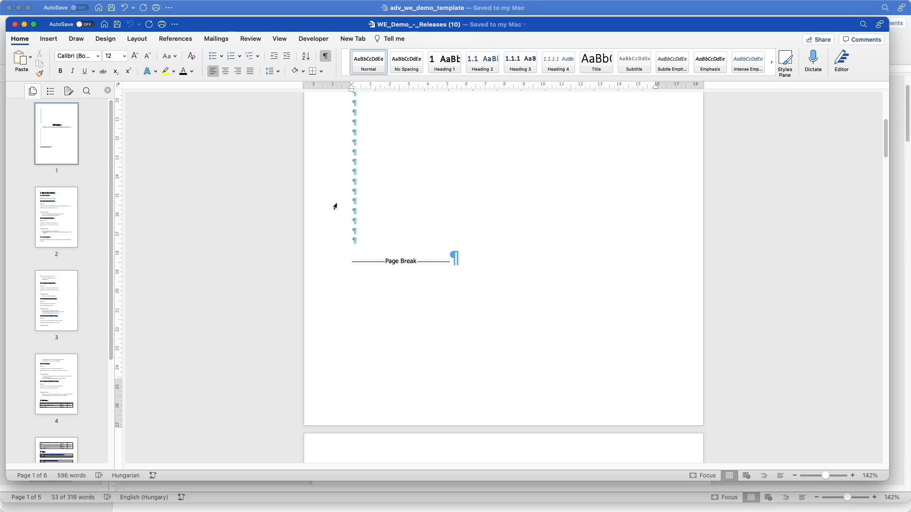
click(50, 39)
click(61, 62)
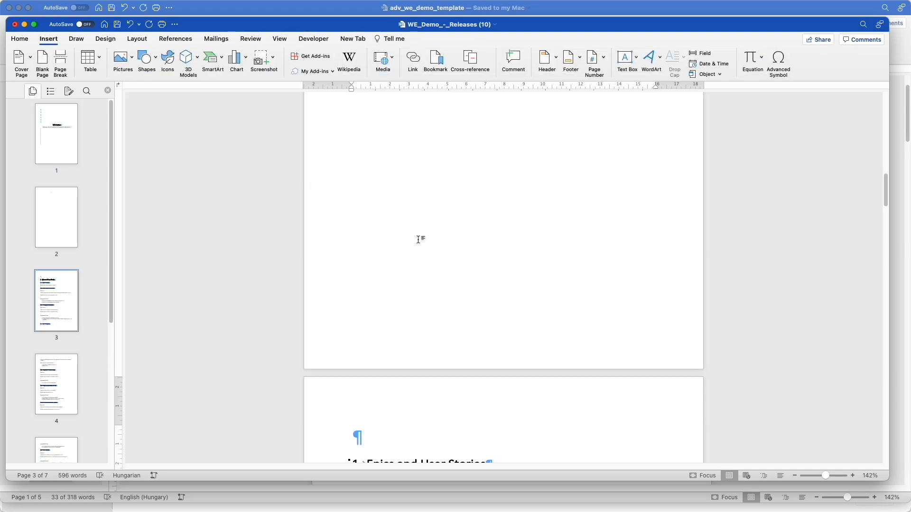
Insert an automatic table of contents ahead of the page break on the empty second page.
scroll(419, 240, up, 5)
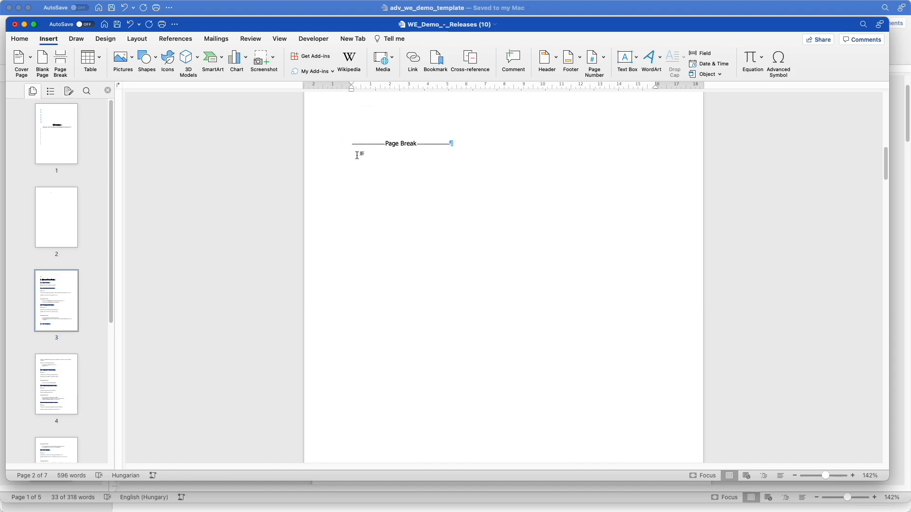
click(352, 143)
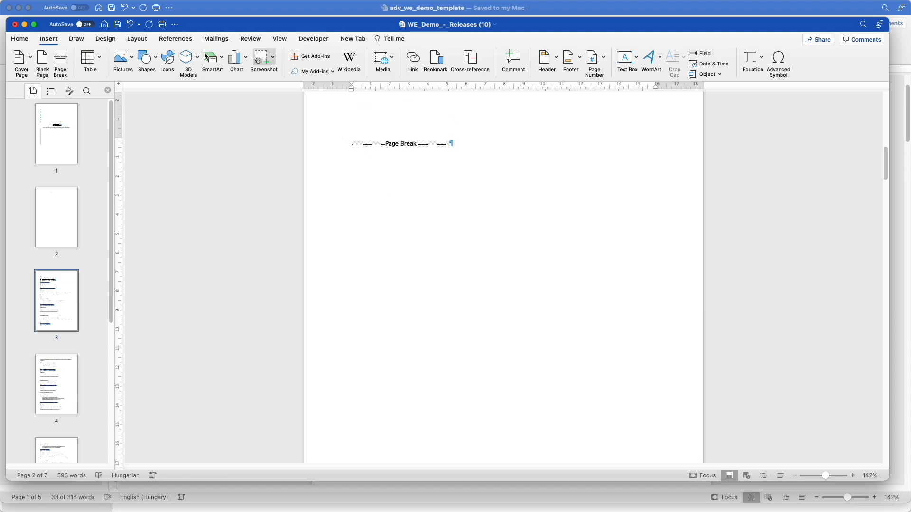
click(181, 42)
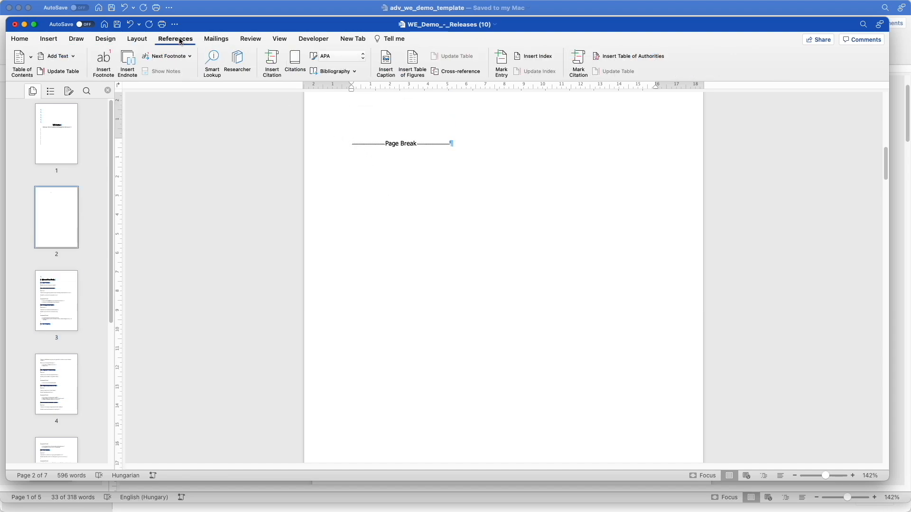
click(20, 61)
click(48, 119)
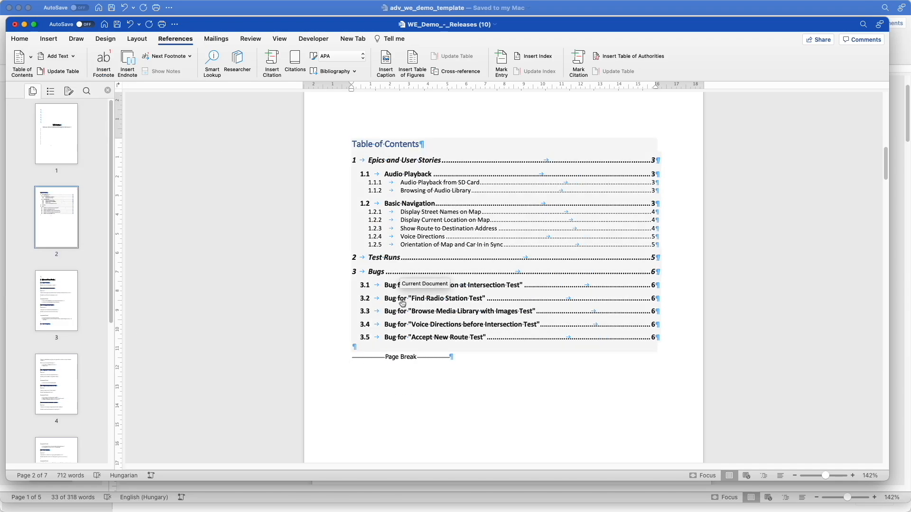